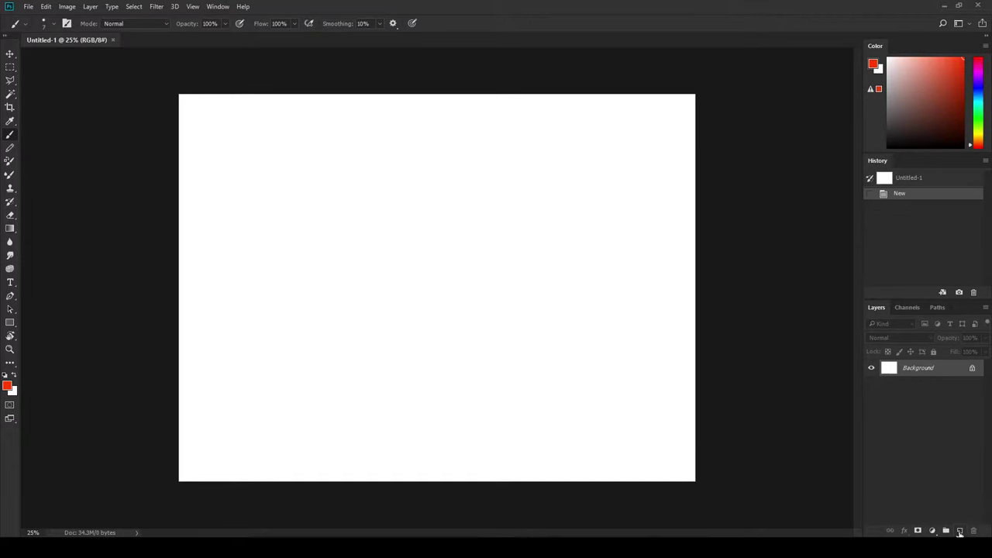
# Fill the Background with light grey and add an empty Layer 1 above it, selected for drawing
pyautogui.click(959, 531)
pyautogui.click(921, 384)
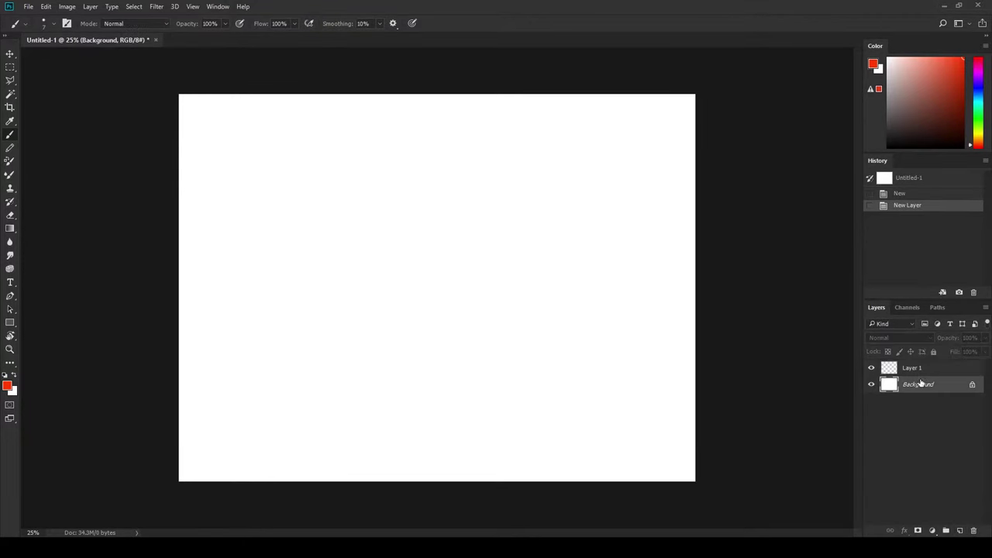
pyautogui.click(889, 84)
pyautogui.hotkey('alt', 'BackSpace')
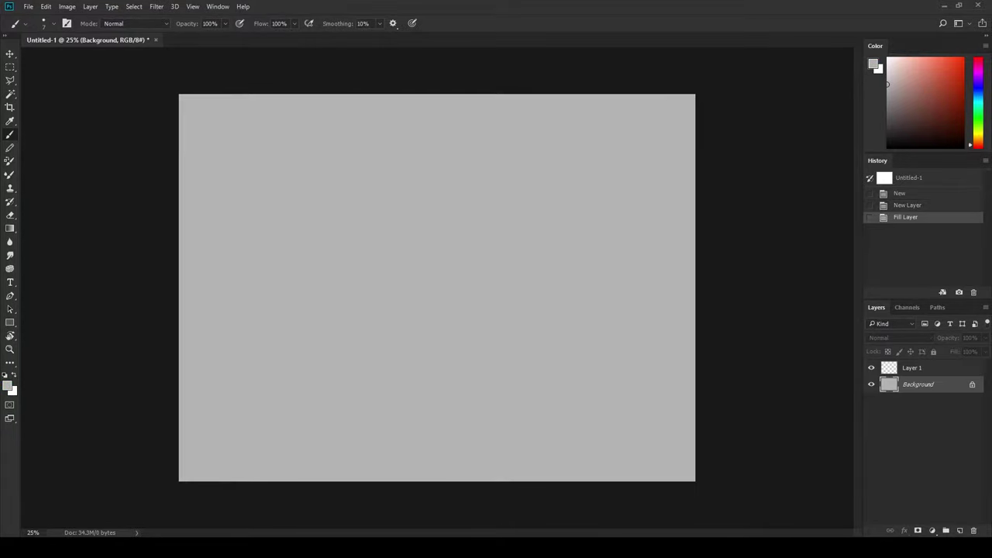
pyautogui.click(912, 368)
# Draw a tall red box with left, right, top and bottom edges and a vertical centre line
pyautogui.press('z')
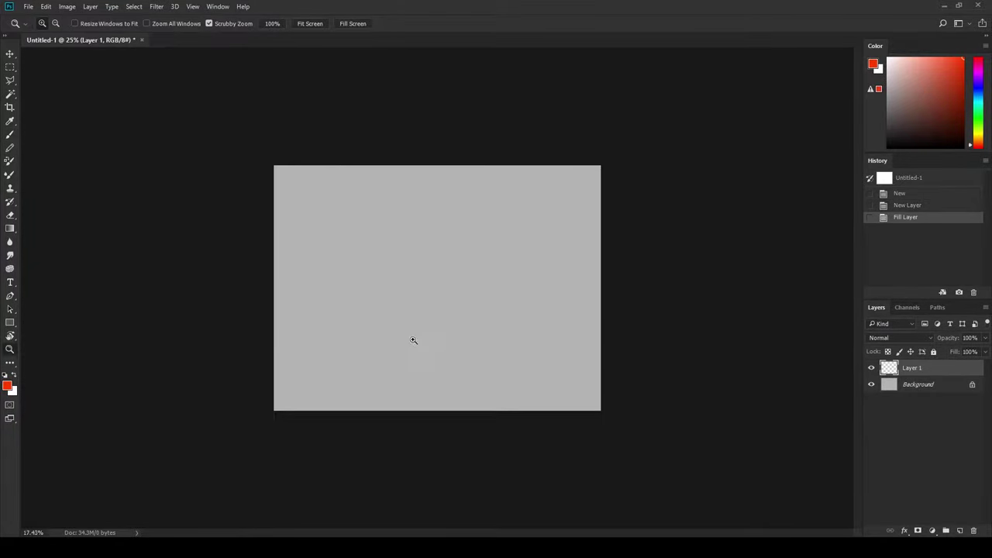
pyautogui.moveTo(559, 224); pyautogui.dragTo(438, 317)
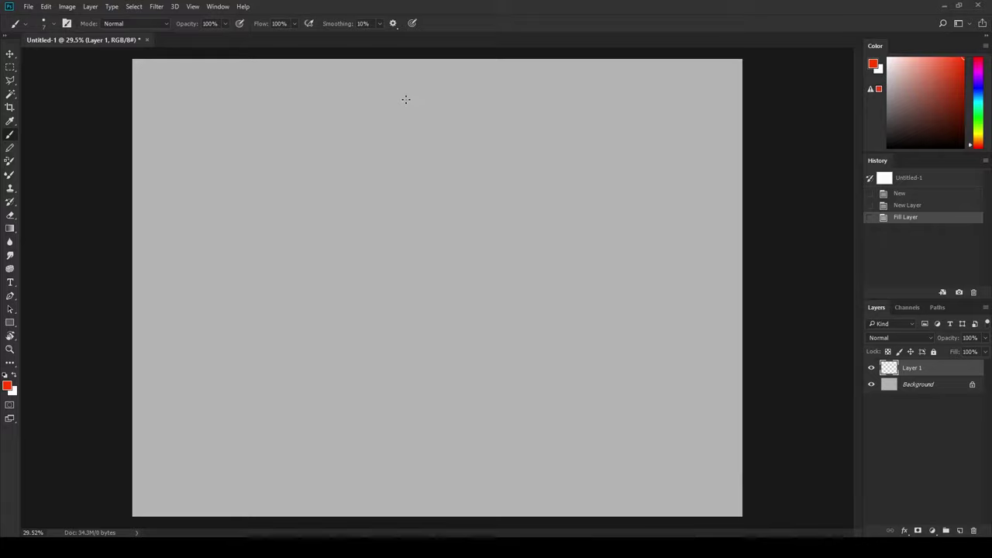
pyautogui.moveTo(388, 74); pyautogui.dragTo(387, 504)
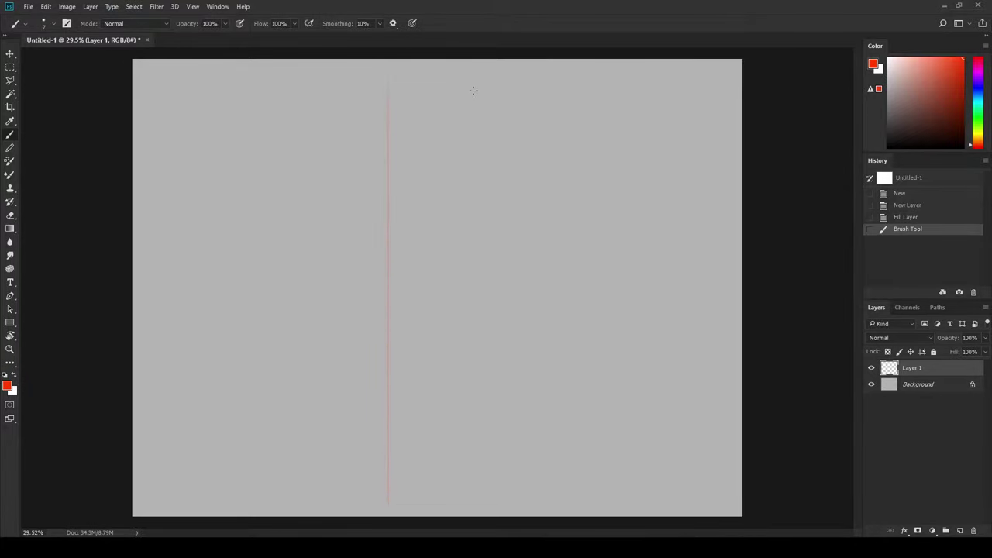
pyautogui.moveTo(466, 80); pyautogui.dragTo(466, 504)
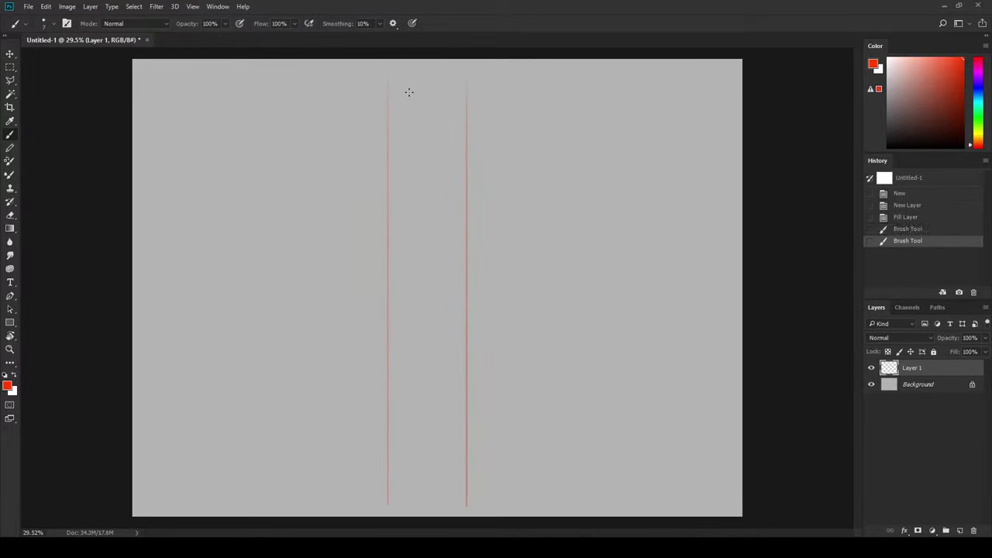
pyautogui.moveTo(395, 90); pyautogui.dragTo(467, 89)
pyautogui.moveTo(392, 489); pyautogui.dragTo(467, 490)
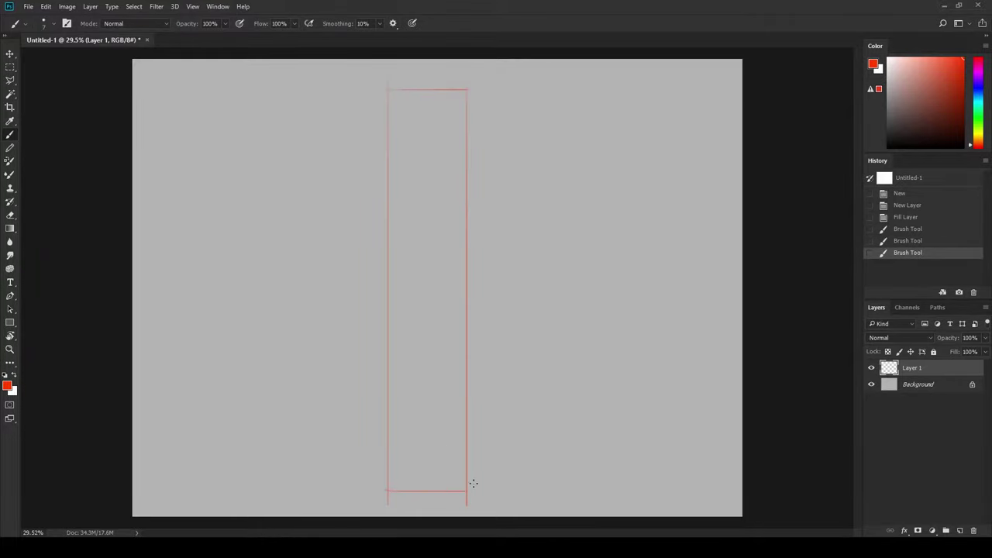
pyautogui.moveTo(428, 84); pyautogui.dragTo(430, 505)
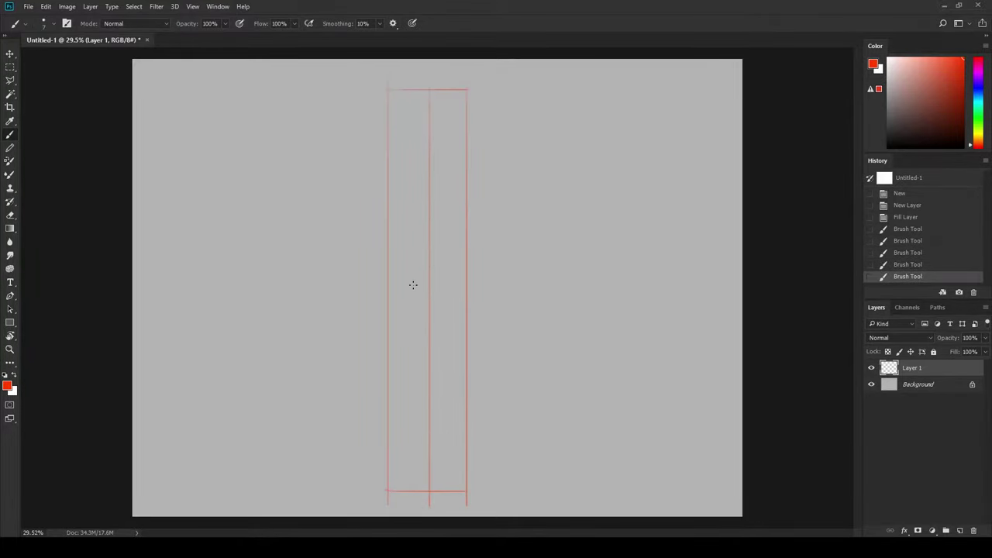
# Add horizontal red guide strokes across the box, redoing a misplaced one
pyautogui.moveTo(389, 287)
pyautogui.mouseDown()
pyautogui.moveTo(488, 288)
pyautogui.moveTo(461, 260)
pyautogui.moveTo(458, 269)
pyautogui.mouseUp()
pyautogui.hotkey('ctrl', 'z')
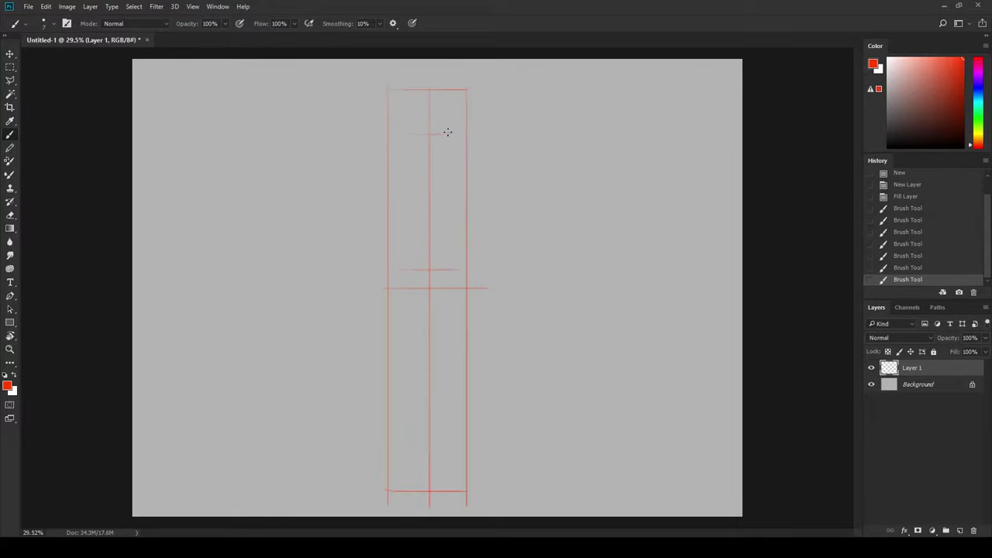
pyautogui.moveTo(447, 131); pyautogui.dragTo(456, 134)
pyautogui.moveTo(440, 201)
pyautogui.mouseDown()
pyautogui.moveTo(480, 203)
pyautogui.moveTo(496, 248)
pyautogui.moveTo(466, 290)
pyautogui.mouseUp()
pyautogui.press('z')
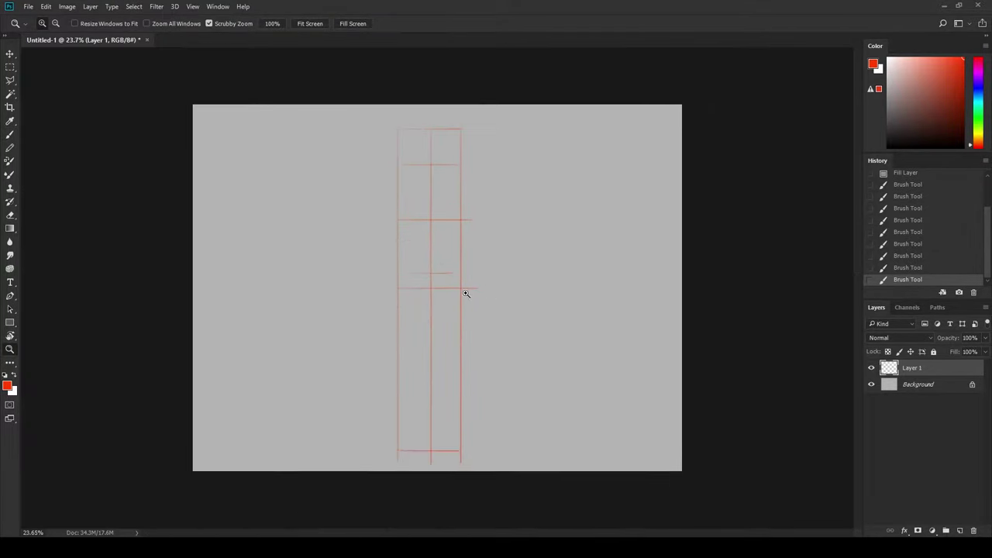
pyautogui.press('b')
# Draw inner left and right vertical guides and sketch the large centre button circle
pyautogui.moveTo(404, 128); pyautogui.dragTo(407, 451)
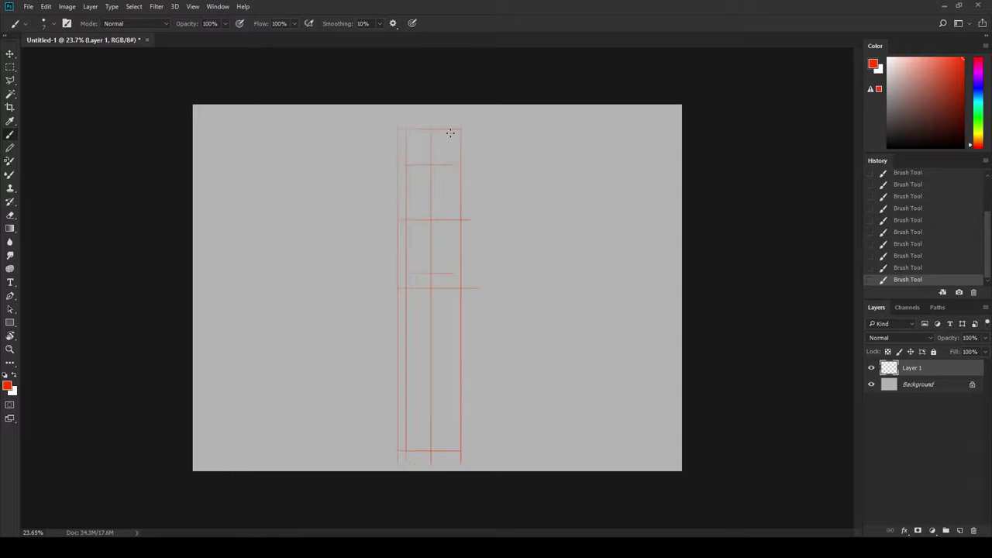
pyautogui.moveTo(452, 122); pyautogui.dragTo(452, 443)
pyautogui.moveTo(442, 162); pyautogui.dragTo(471, 176)
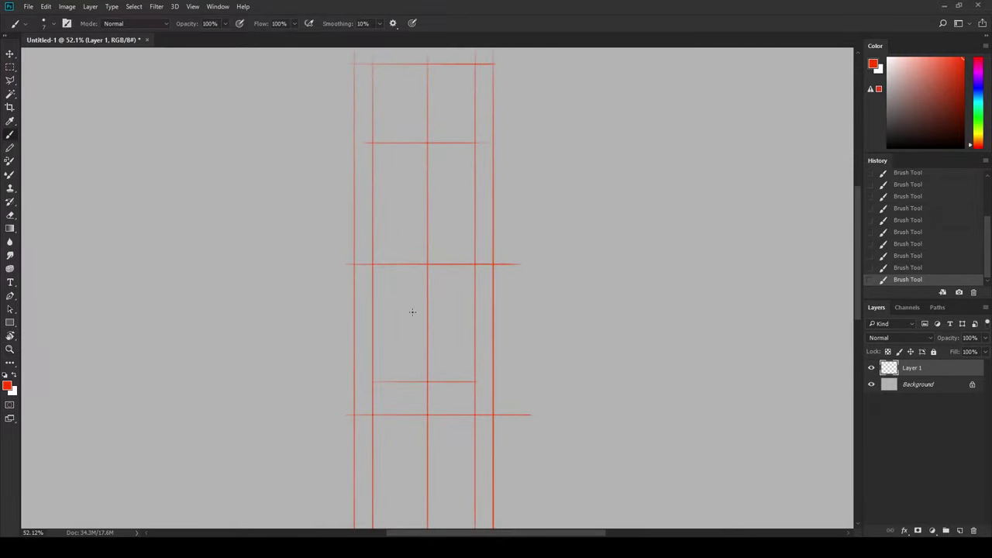
pyautogui.moveTo(427, 208)
pyautogui.mouseDown()
pyautogui.moveTo(415, 213)
pyautogui.moveTo(473, 232)
pyautogui.mouseUp()
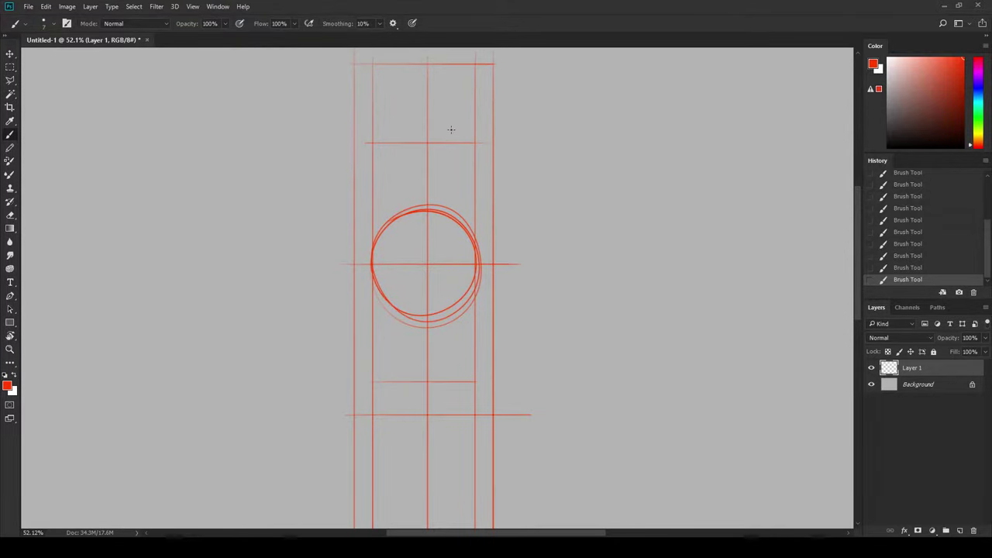
# Add red vertical guides to the left and right of the centre line
pyautogui.moveTo(459, 130); pyautogui.dragTo(460, 412)
pyautogui.moveTo(392, 134); pyautogui.dragTo(391, 422)
pyautogui.moveTo(424, 319)
pyautogui.mouseDown()
pyautogui.moveTo(462, 341)
pyautogui.moveTo(448, 319)
pyautogui.moveTo(468, 347)
pyautogui.mouseUp()
# Sketch a smaller button circle above the large one, then view the whole remote
pyautogui.moveTo(501, 194); pyautogui.dragTo(516, 355)
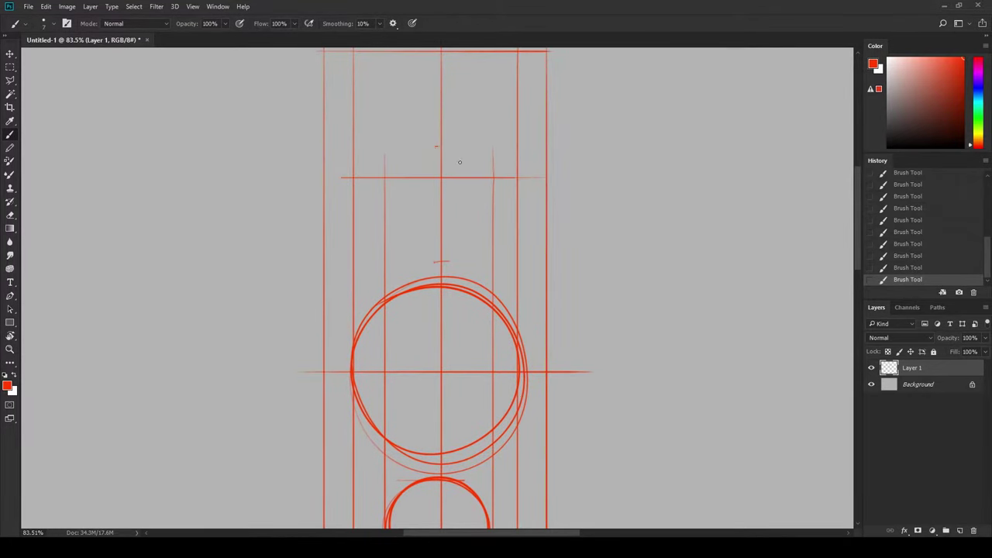
pyautogui.moveTo(434, 150); pyautogui.dragTo(443, 153)
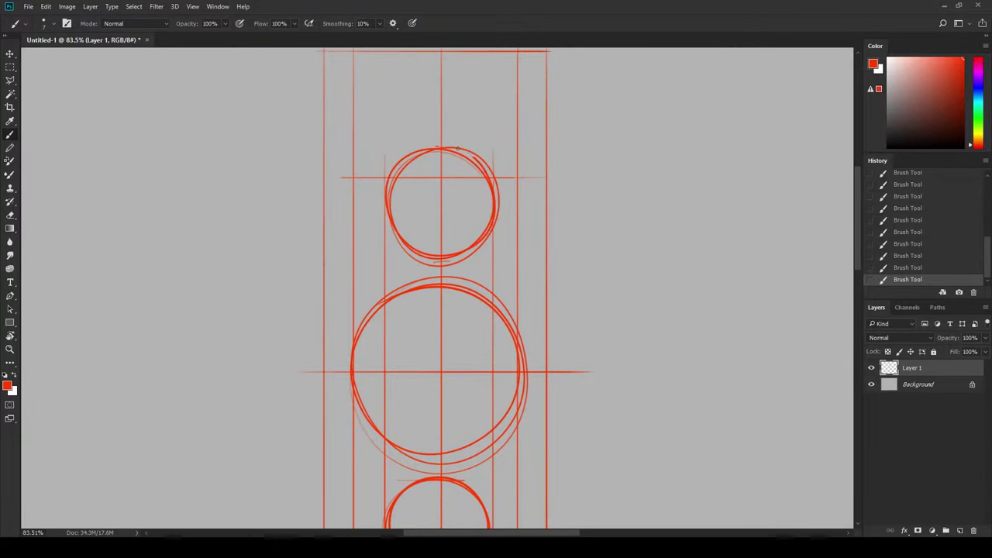
pyautogui.press('z')
pyautogui.moveTo(542, 278)
pyautogui.mouseDown()
pyautogui.moveTo(517, 278)
pyautogui.moveTo(505, 294)
pyautogui.mouseUp()
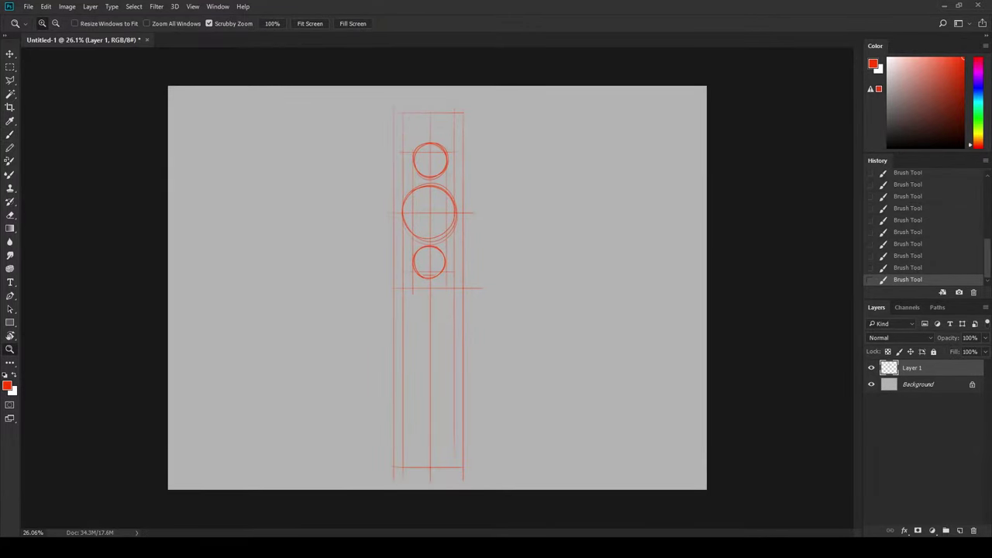
pyautogui.moveTo(490, 143)
pyautogui.mouseDown()
pyautogui.moveTo(471, 155)
pyautogui.moveTo(485, 150)
pyautogui.moveTo(463, 186)
pyautogui.mouseUp()
# Darken the remote's left and right edge strokes in red
pyautogui.press('b')
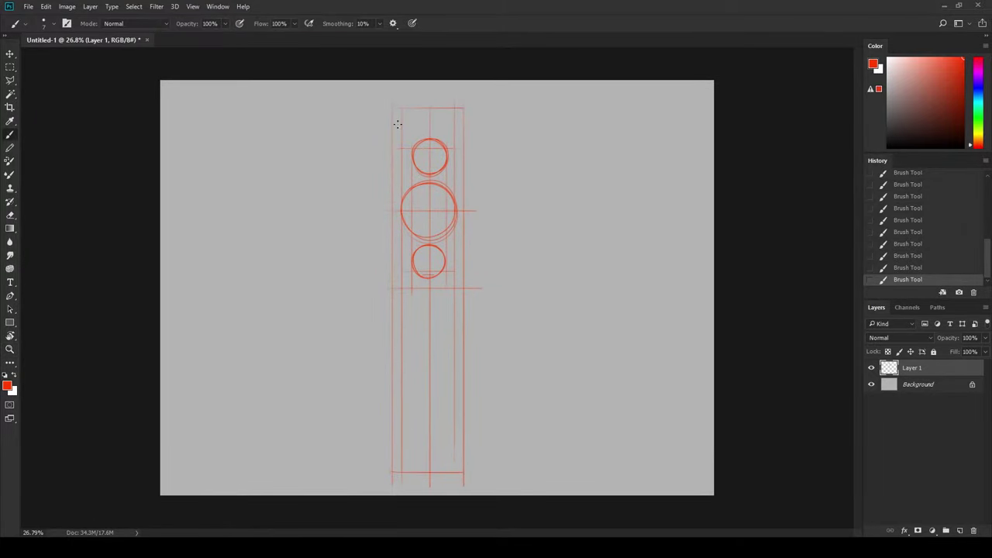
pyautogui.moveTo(394, 119); pyautogui.dragTo(393, 465)
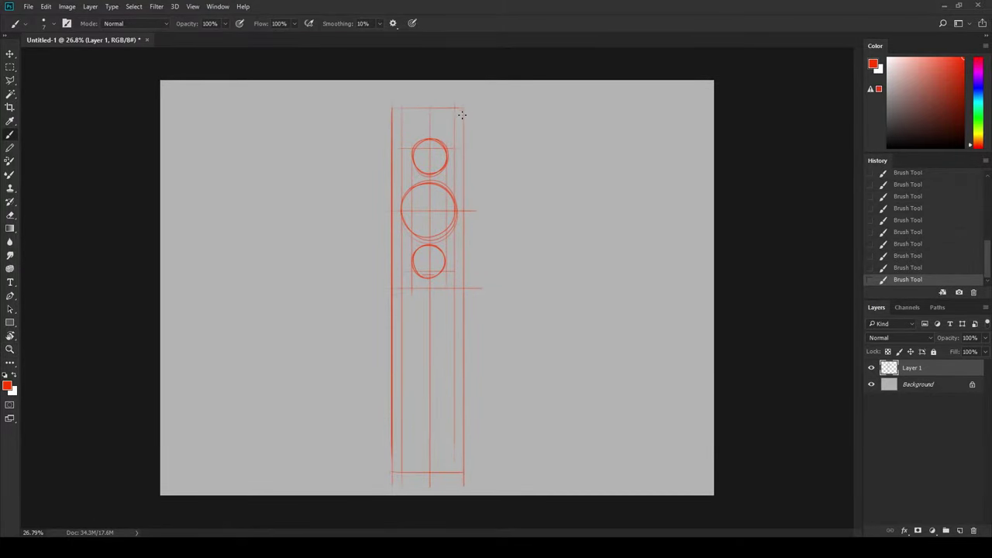
pyautogui.moveTo(463, 107); pyautogui.dragTo(464, 465)
pyautogui.press('z')
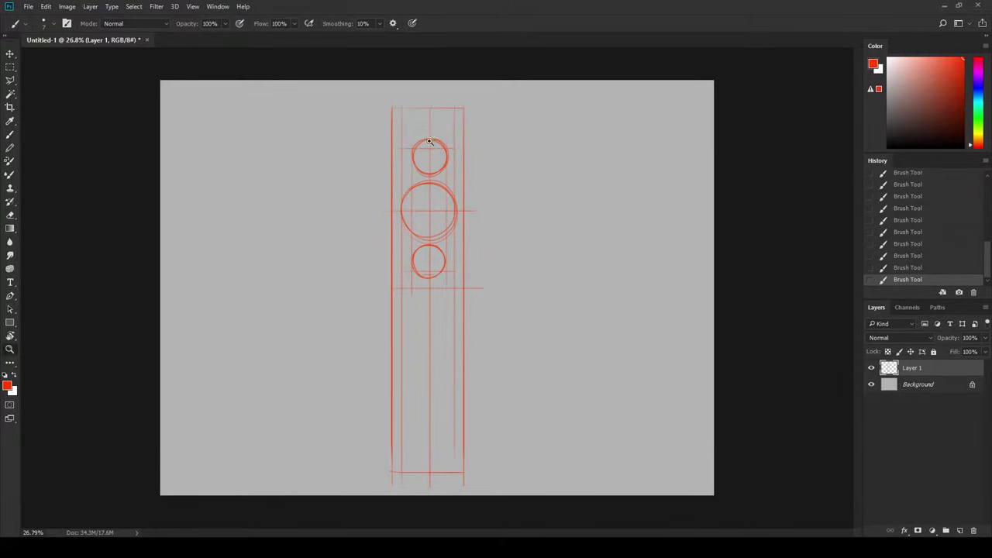
pyautogui.moveTo(493, 127)
pyautogui.mouseDown()
pyautogui.moveTo(587, 182)
pyautogui.moveTo(780, 262)
pyautogui.moveTo(724, 129)
pyautogui.mouseUp()
# With the canvas rotated, stroke over the remote's top edge
pyautogui.press('r')
pyautogui.press('b')
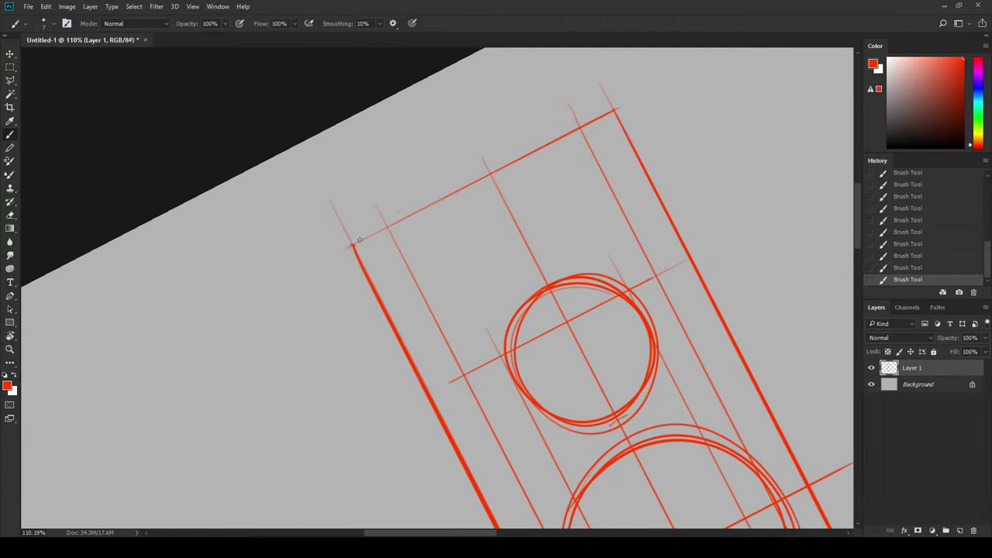
pyautogui.moveTo(359, 239); pyautogui.dragTo(616, 108)
pyautogui.press('z')
pyautogui.keyDown('alt'); pyautogui.click(532, 294); pyautogui.keyUp('alt')
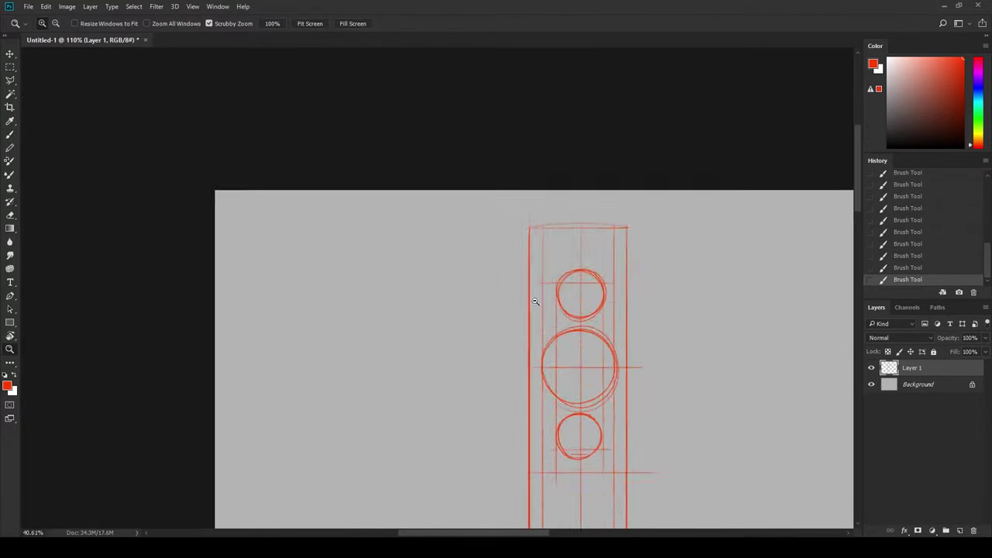
pyautogui.press('r')
pyautogui.moveTo(531, 295)
pyautogui.mouseDown()
pyautogui.moveTo(705, 194)
pyautogui.moveTo(284, 268)
pyautogui.moveTo(348, 248)
pyautogui.moveTo(381, 122)
pyautogui.mouseUp()
# Draw a smooth curved line across the remote's bottom end, then return the view upright
pyautogui.press('z')
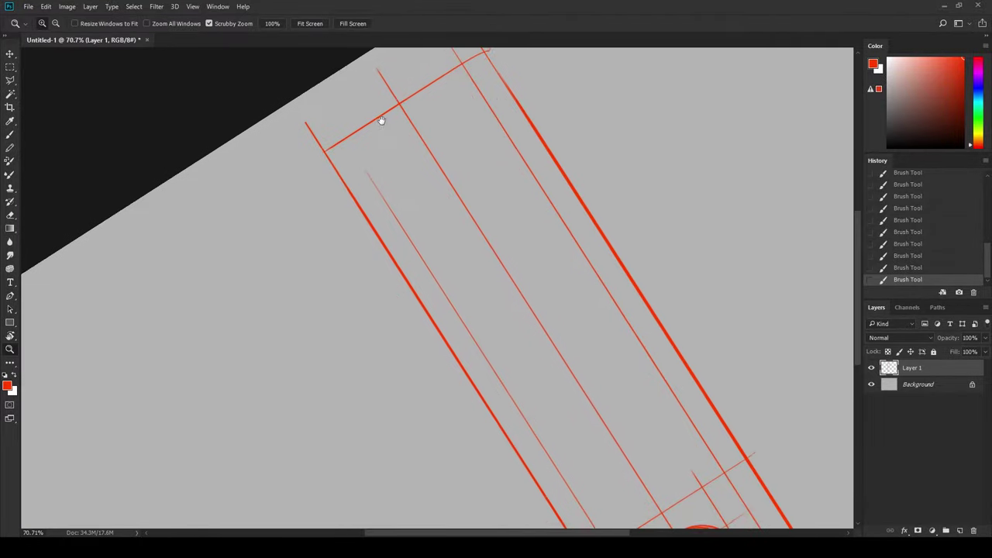
pyautogui.press('v')
pyautogui.press('b')
pyautogui.moveTo(256, 281); pyautogui.dragTo(518, 120)
pyautogui.hotkey('ctrl', 'z')
pyautogui.moveTo(256, 281); pyautogui.dragTo(518, 120)
pyautogui.press('Escape')
pyautogui.press('z')
pyautogui.moveTo(556, 215); pyautogui.dragTo(524, 319)
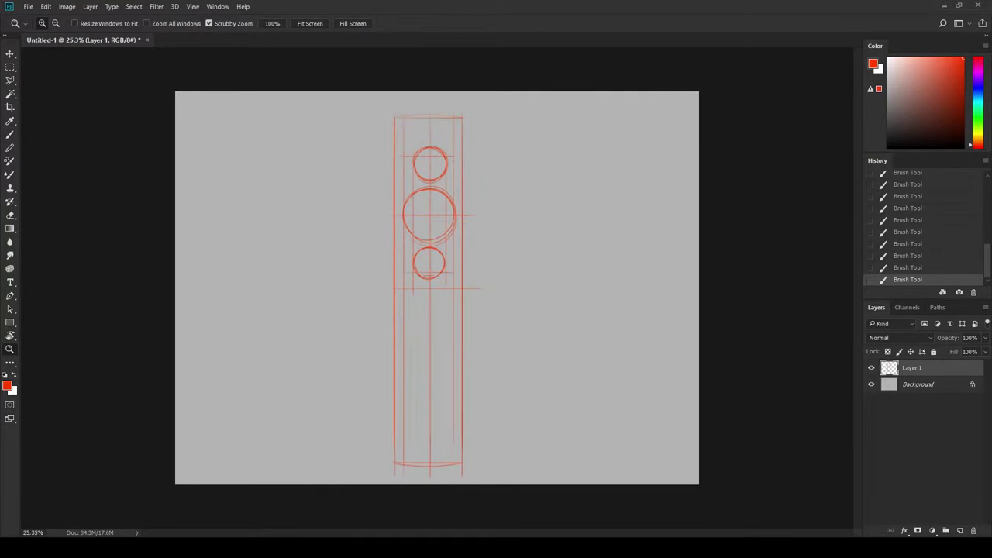
pyautogui.press('m')
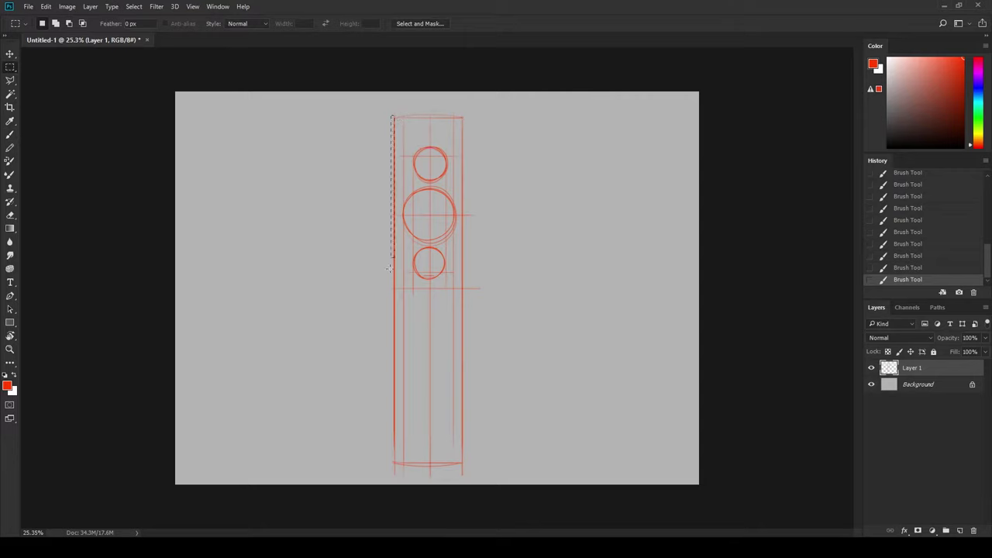
# Hatch diagonal shading inside a thin selected strip along the left edge
pyautogui.moveTo(389, 269); pyautogui.dragTo(404, 470)
pyautogui.press('b')
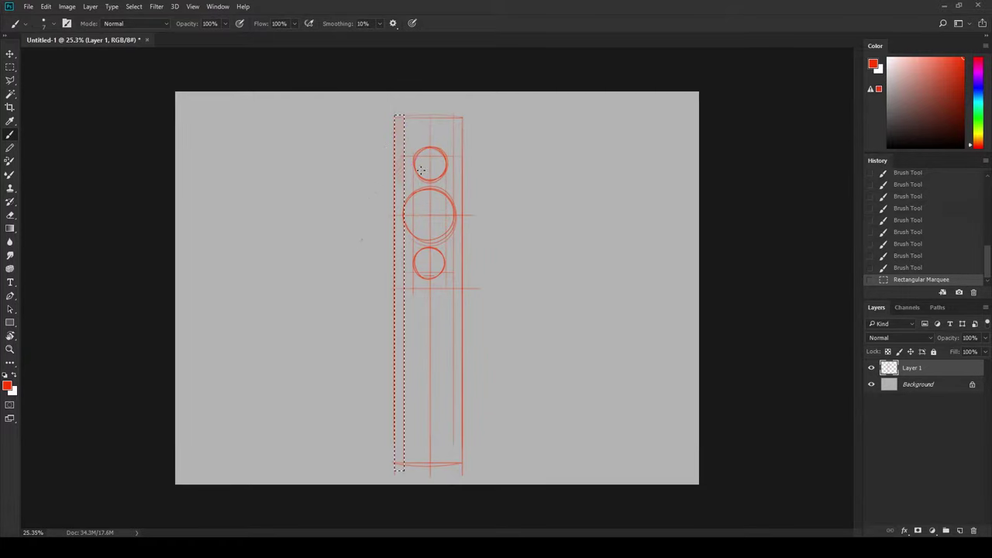
pyautogui.moveTo(443, 182); pyautogui.dragTo(397, 257)
pyautogui.hotkey('ctrl', 'd')
# Round off the remote's top-left corner at high zoom
pyautogui.press('z')
pyautogui.moveTo(428, 122)
pyautogui.mouseDown()
pyautogui.moveTo(463, 98)
pyautogui.moveTo(481, 178)
pyautogui.mouseUp()
pyautogui.moveTo(381, 206); pyautogui.dragTo(443, 166)
pyautogui.press('b')
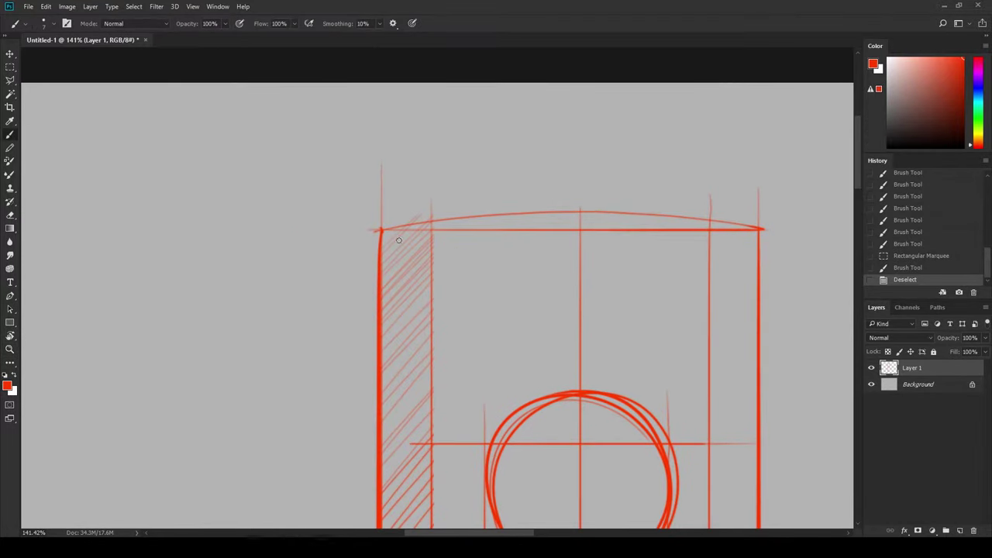
pyautogui.moveTo(387, 242); pyautogui.dragTo(438, 220)
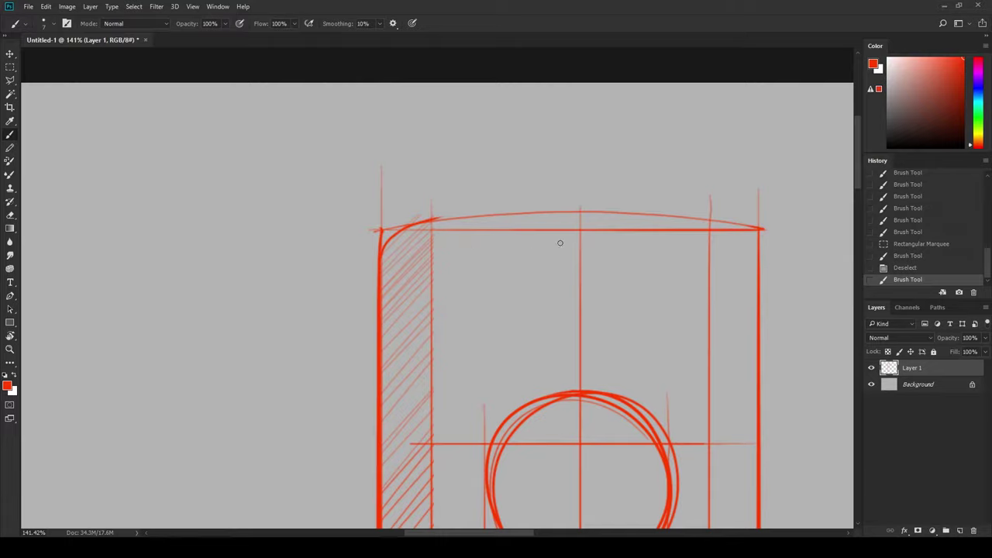
# Redraw a cleaner stroke along the top edge with the view rotated
pyautogui.press('r')
pyautogui.moveTo(698, 259)
pyautogui.mouseDown()
pyautogui.moveTo(623, 160)
pyautogui.moveTo(463, 166)
pyautogui.moveTo(432, 233)
pyautogui.mouseUp()
pyautogui.press('b')
pyautogui.press('z')
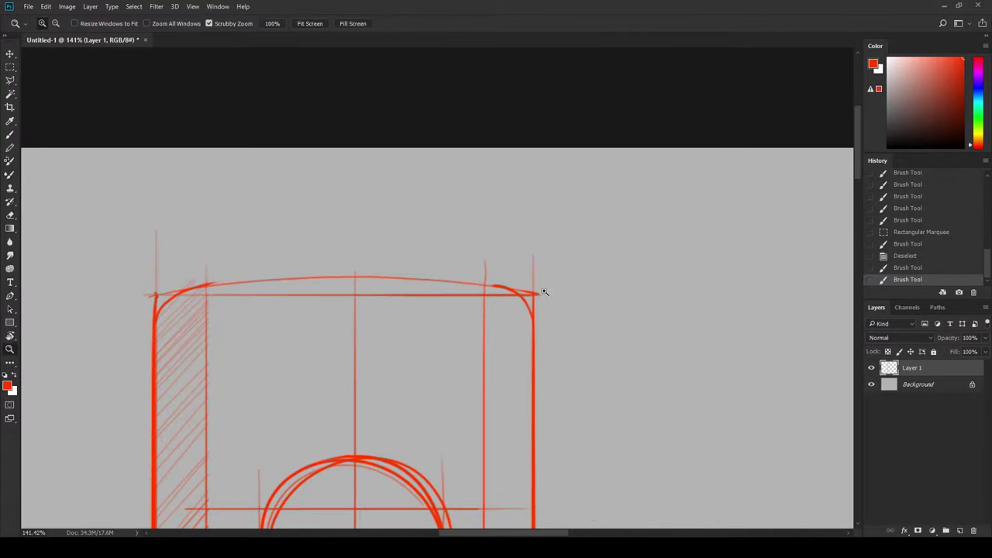
pyautogui.moveTo(543, 290); pyautogui.dragTo(486, 332)
pyautogui.moveTo(426, 325)
pyautogui.mouseDown()
pyautogui.moveTo(715, 240)
pyautogui.moveTo(640, 165)
pyautogui.mouseUp()
pyautogui.press('r')
pyautogui.press('b')
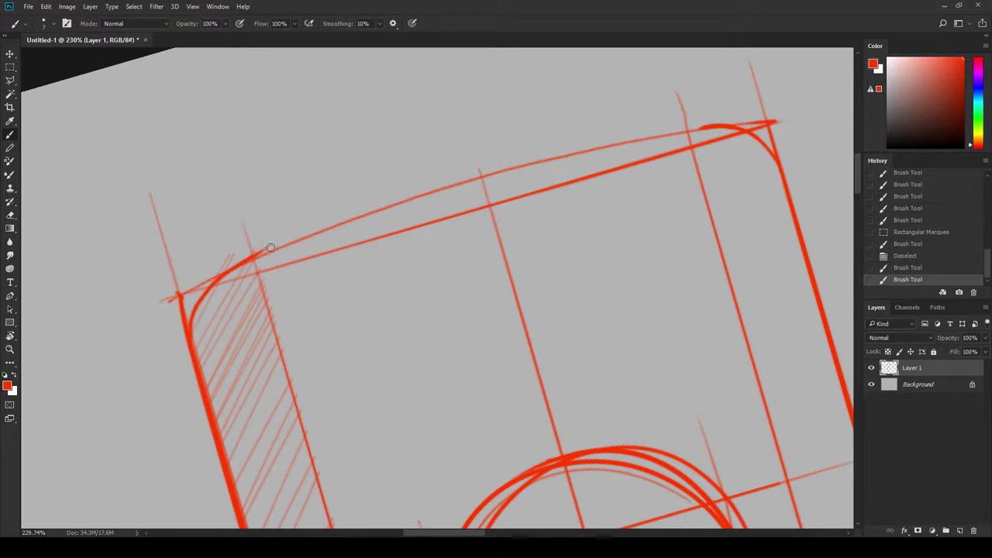
pyautogui.moveTo(219, 275)
pyautogui.mouseDown()
pyautogui.moveTo(702, 125)
pyautogui.moveTo(520, 304)
pyautogui.moveTo(582, 329)
pyautogui.mouseUp()
# Draw a rounded corner at the remote's bottom end
pyautogui.press('z')
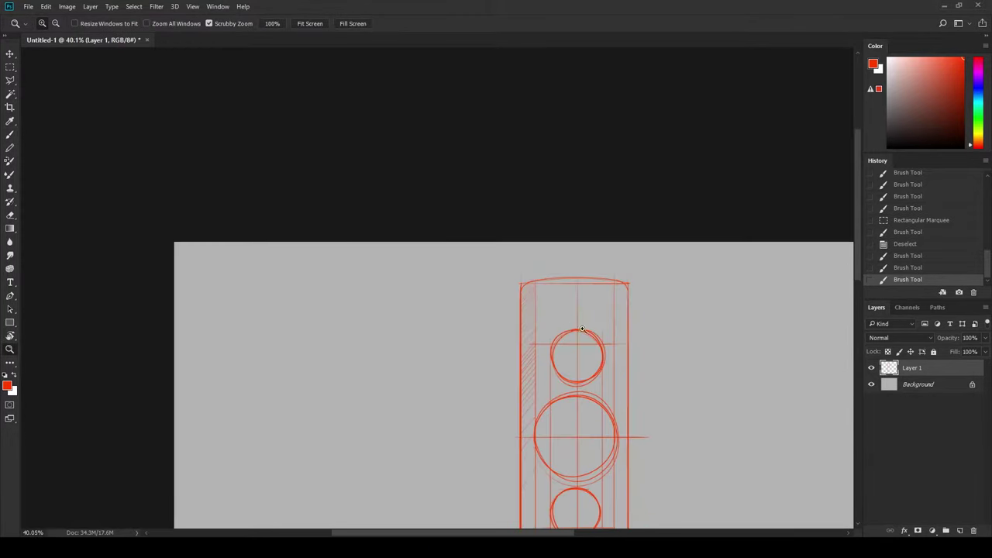
pyautogui.moveTo(629, 360); pyautogui.dragTo(629, 399)
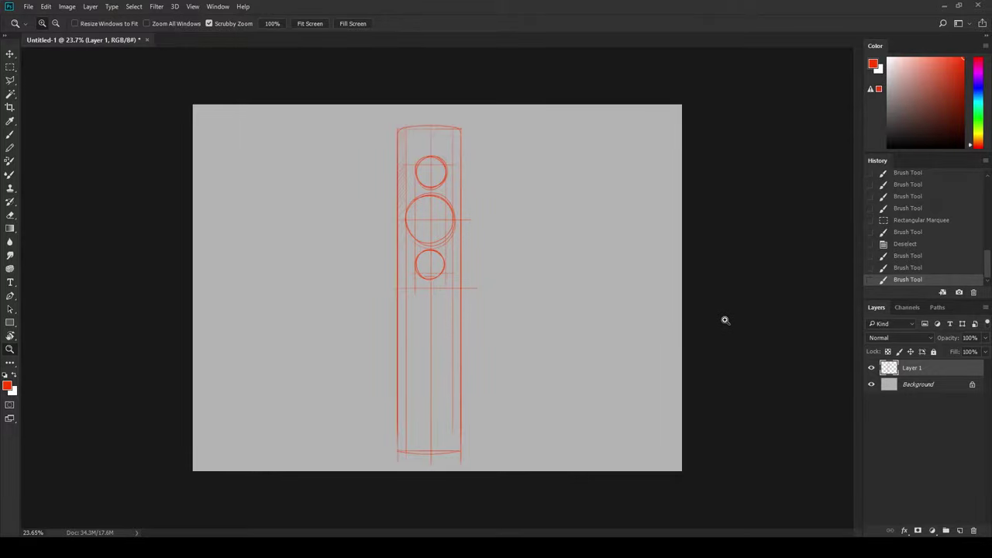
pyautogui.moveTo(431, 458)
pyautogui.mouseDown()
pyautogui.moveTo(458, 458)
pyautogui.moveTo(540, 150)
pyautogui.moveTo(310, 238)
pyautogui.moveTo(404, 143)
pyautogui.moveTo(401, 238)
pyautogui.mouseUp()
pyautogui.press('r')
pyautogui.press('b')
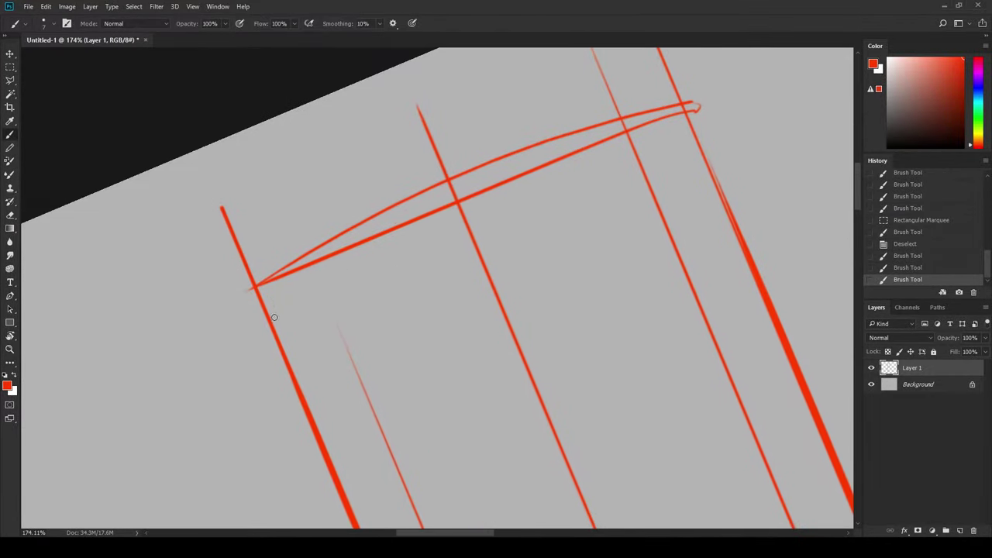
pyautogui.moveTo(268, 310); pyautogui.dragTo(326, 246)
# Paint the curved bottom edge, then reset the rotation and zoom to fit the remote
pyautogui.press('r')
pyautogui.moveTo(560, 168)
pyautogui.mouseDown()
pyautogui.moveTo(644, 171)
pyautogui.moveTo(497, 113)
pyautogui.mouseUp()
pyautogui.scroll(5, 497, 113)
pyautogui.press('b')
pyautogui.moveTo(300, 303); pyautogui.dragTo(501, 255)
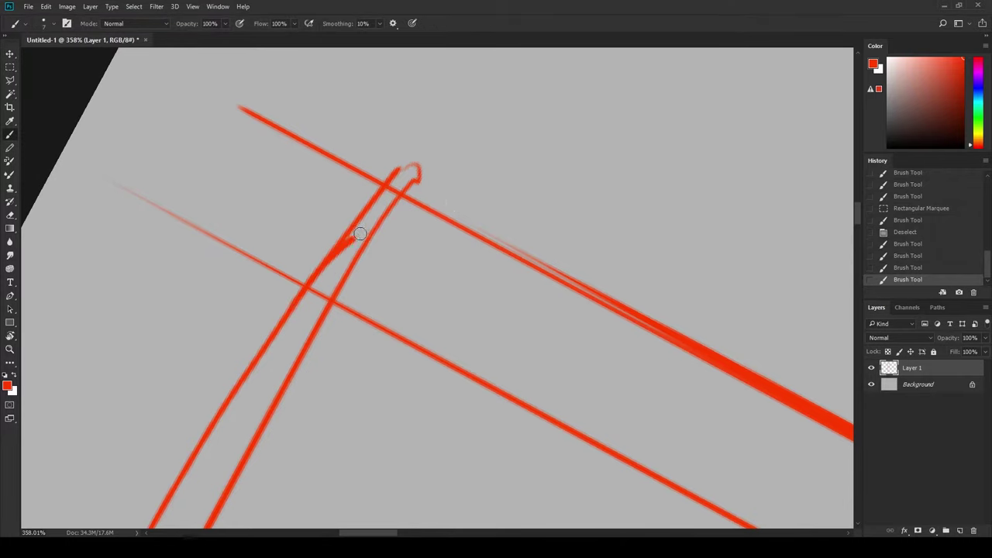
pyautogui.press('r')
pyautogui.press('Escape')
pyautogui.press('z')
pyautogui.scroll(-5, 551, 323)
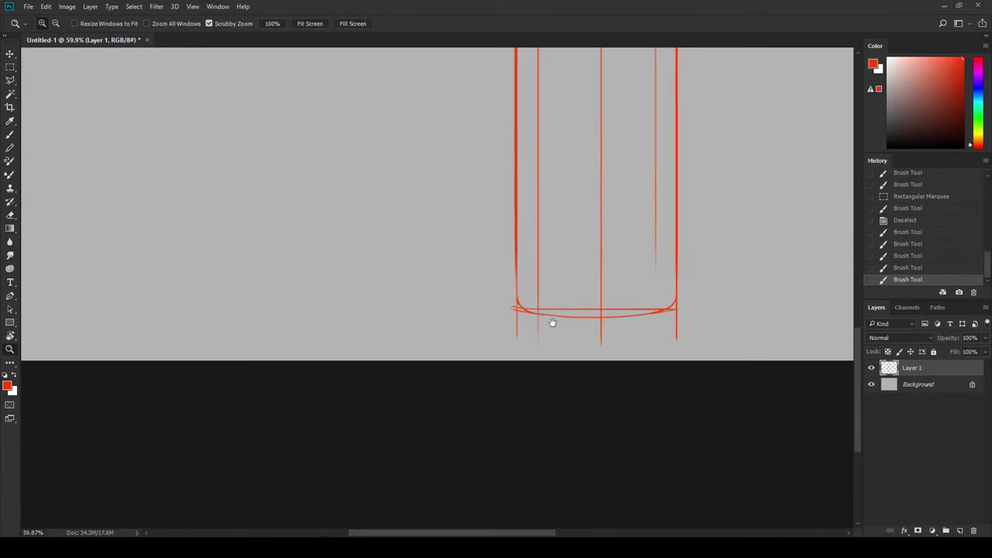
pyautogui.scroll(-5, 556, 333)
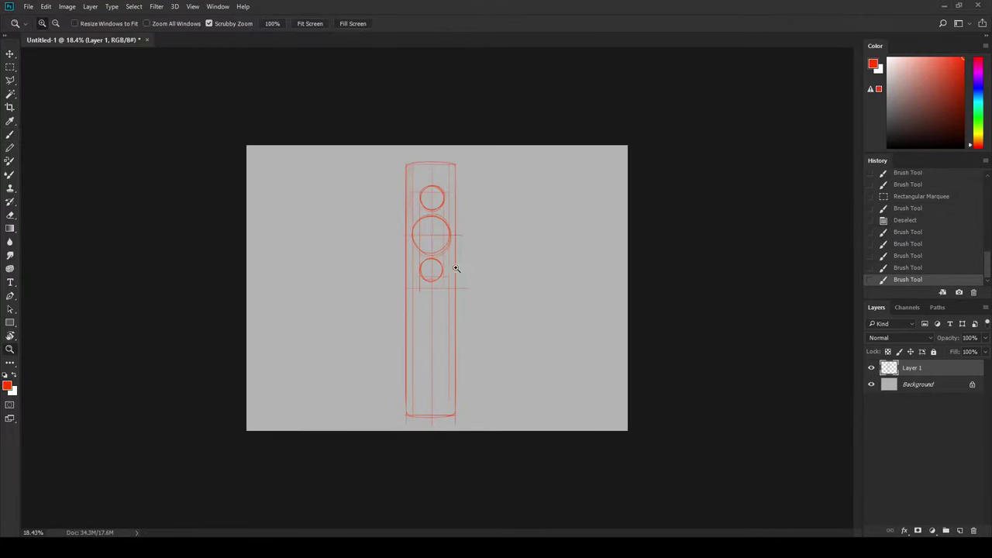
pyautogui.moveTo(436, 294); pyautogui.dragTo(467, 277)
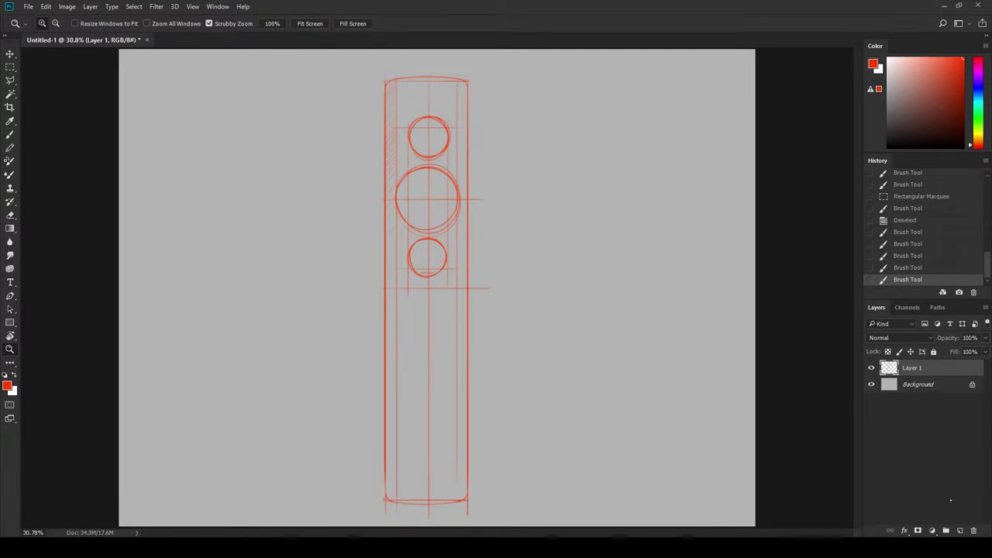
# On a new layer, fill an elliptical selection over the large middle button with black
pyautogui.click(959, 530)
pyautogui.press('b')
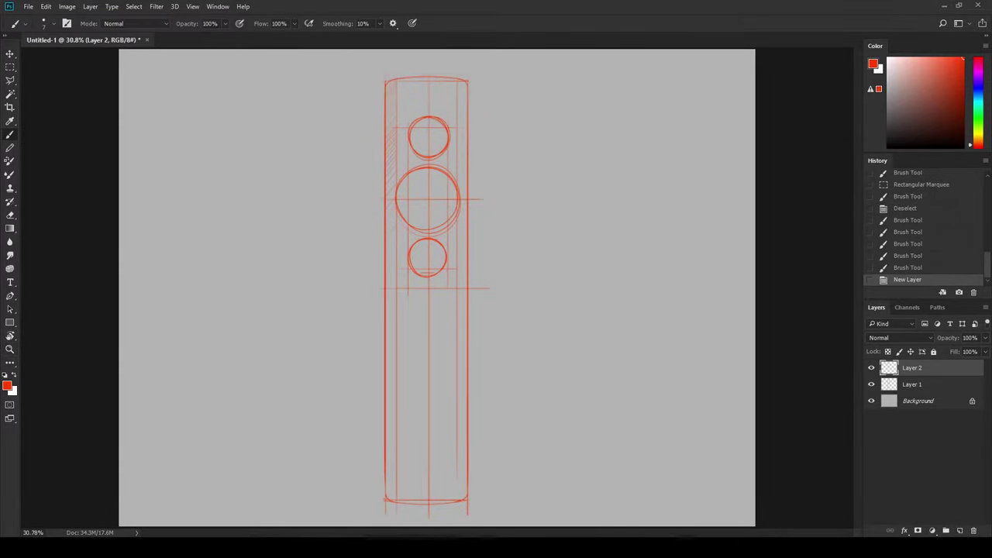
pyautogui.press('m')
pyautogui.hotkey('shift', 'm')
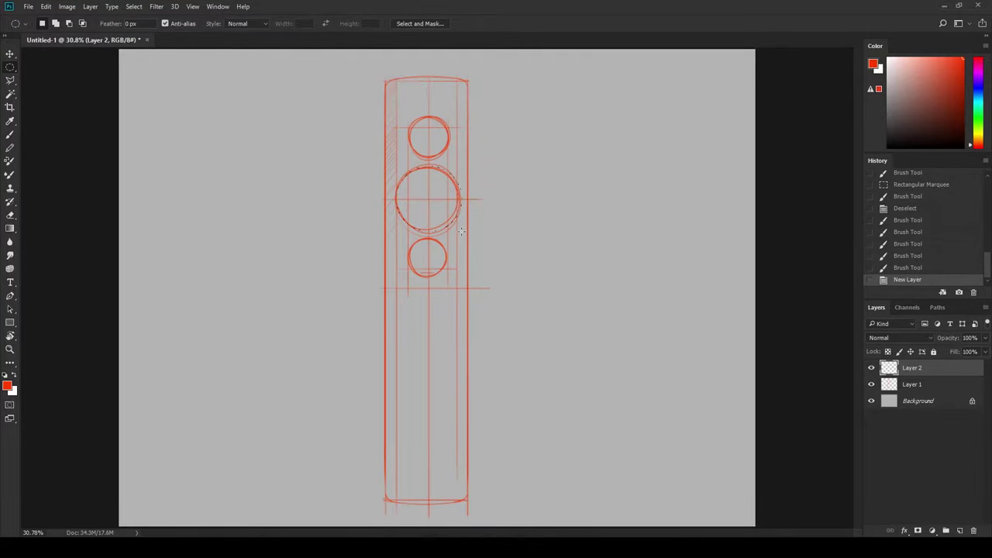
pyautogui.moveTo(460, 231); pyautogui.dragTo(461, 232)
pyautogui.click(885, 112)
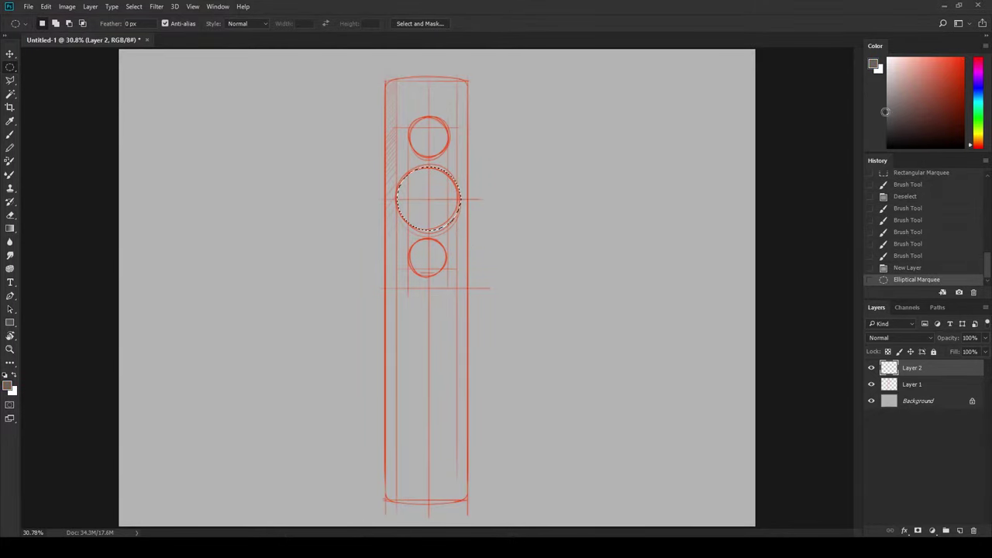
pyautogui.press('d')
pyautogui.hotkey('alt', 'BackSpace')
pyautogui.hotkey('ctrl', 'd')
# Copy the black circle, scale it to about 61%, and fit it in the lower guide circle
pyautogui.press('v')
pyautogui.scroll(2, 442, 199)
pyautogui.moveTo(458, 210); pyautogui.dragTo(432, 376)
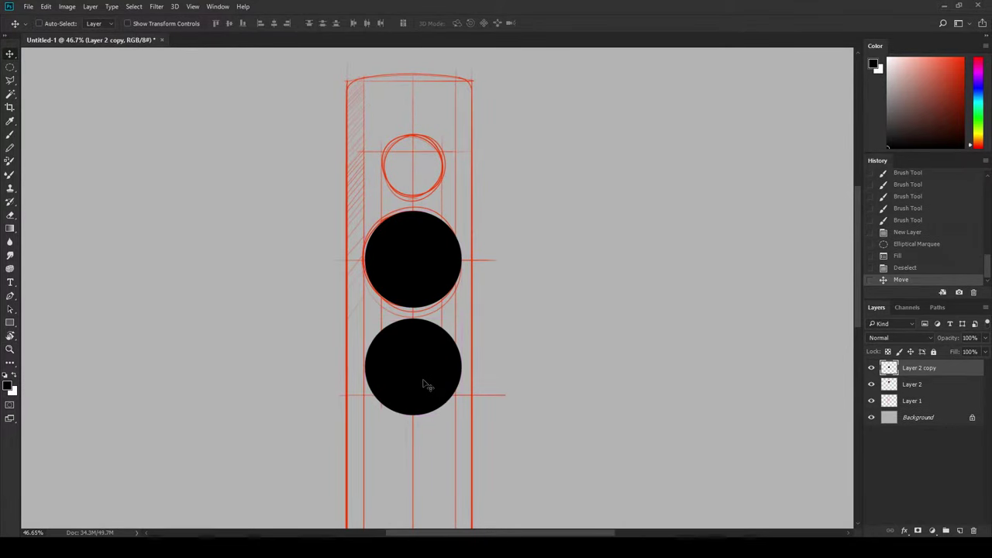
pyautogui.hotkey('ctrl', 't')
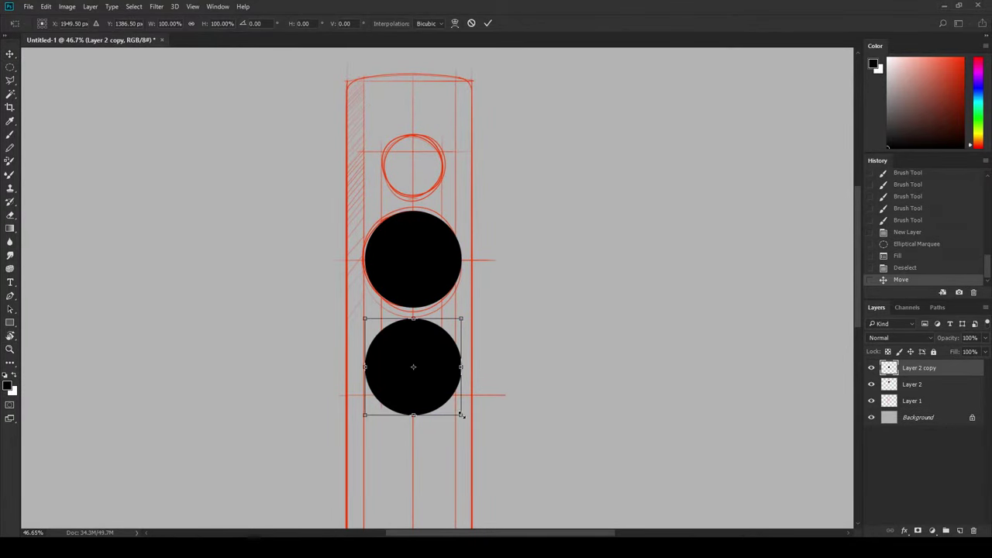
pyautogui.moveTo(461, 416); pyautogui.dragTo(440, 399)
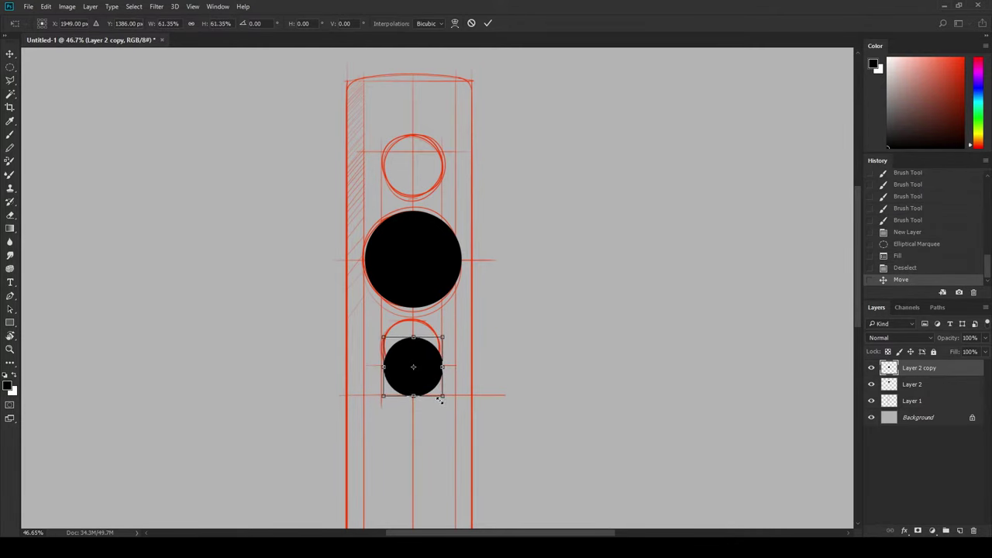
pyautogui.press('Return')
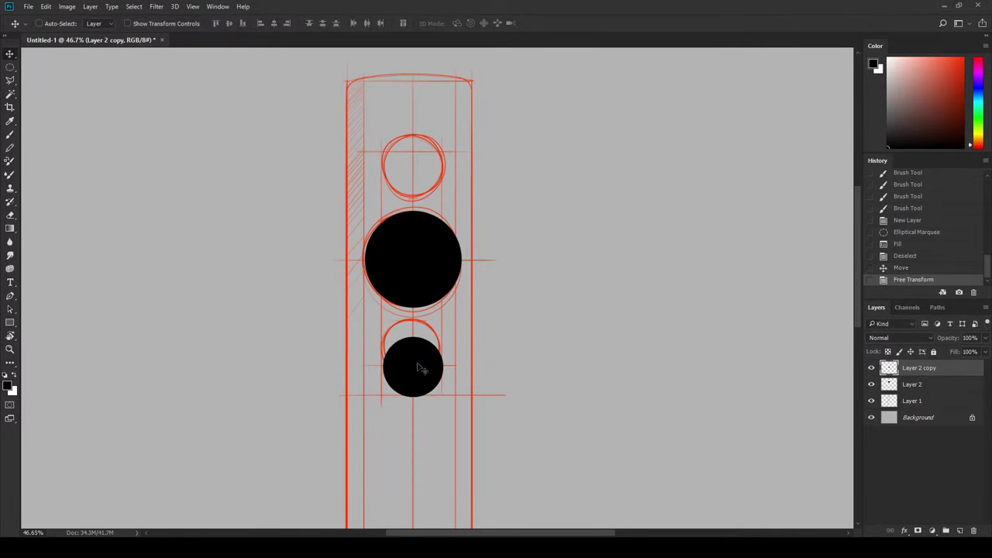
pyautogui.moveTo(418, 368)
pyautogui.mouseDown()
pyautogui.moveTo(433, 169)
pyautogui.moveTo(431, 178)
pyautogui.mouseUp()
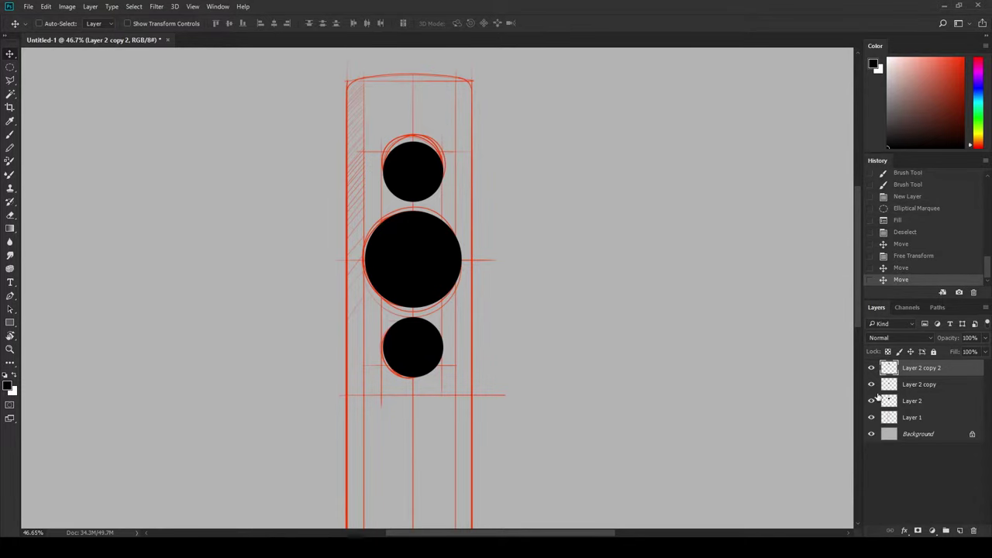
# Select the three black button layers and group them into Group 1
pyautogui.press('z')
pyautogui.moveTo(596, 350); pyautogui.dragTo(509, 399)
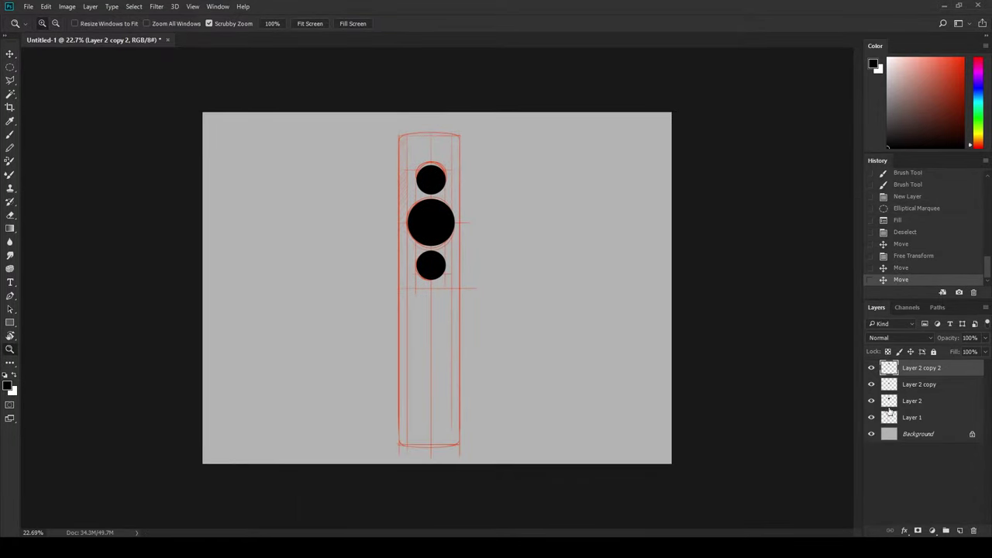
pyautogui.keyDown('shift'); pyautogui.click(915, 401); pyautogui.keyUp('shift')
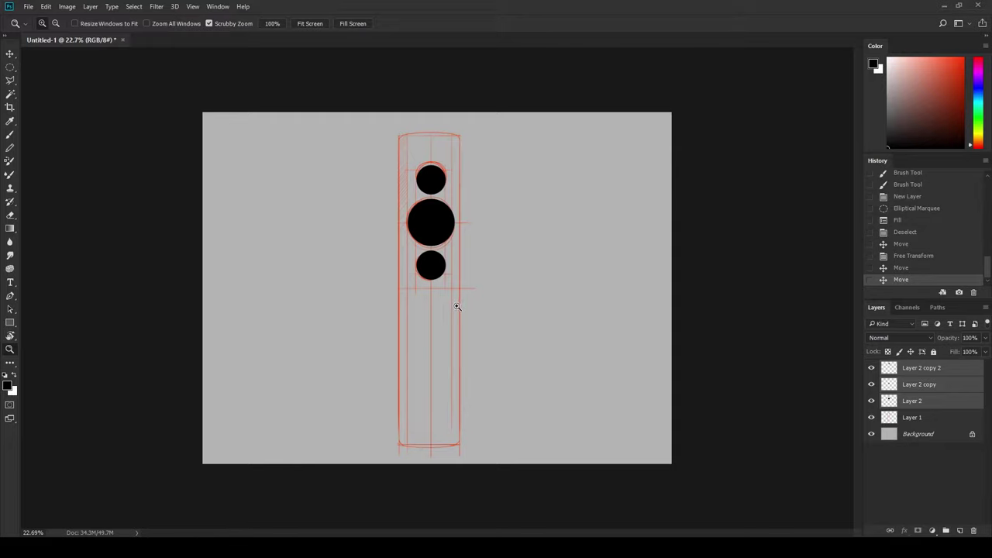
pyautogui.hotkey('ctrl', 'g')
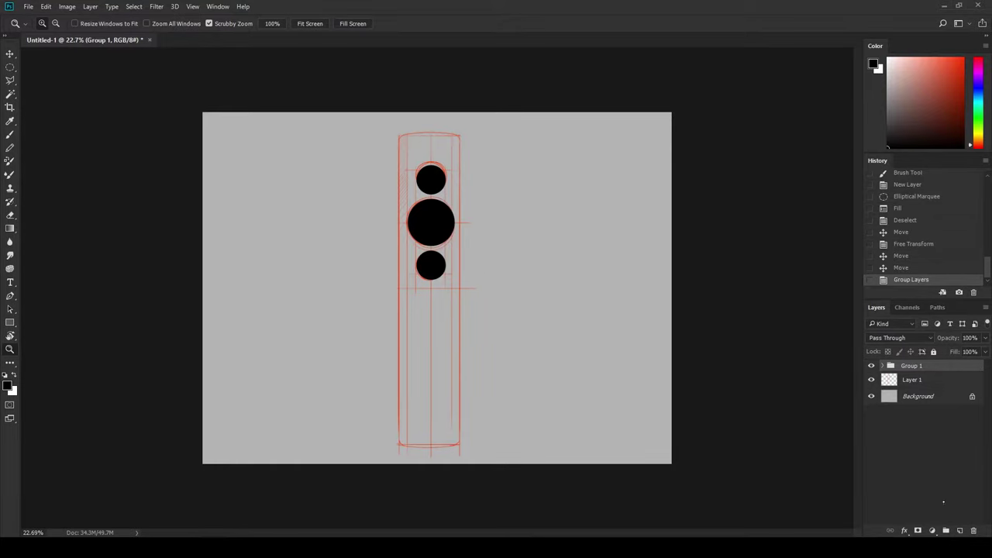
# Fill a rectangle around the remote body with grey on new Layer 3, placed below Layer 1
pyautogui.click(960, 532)
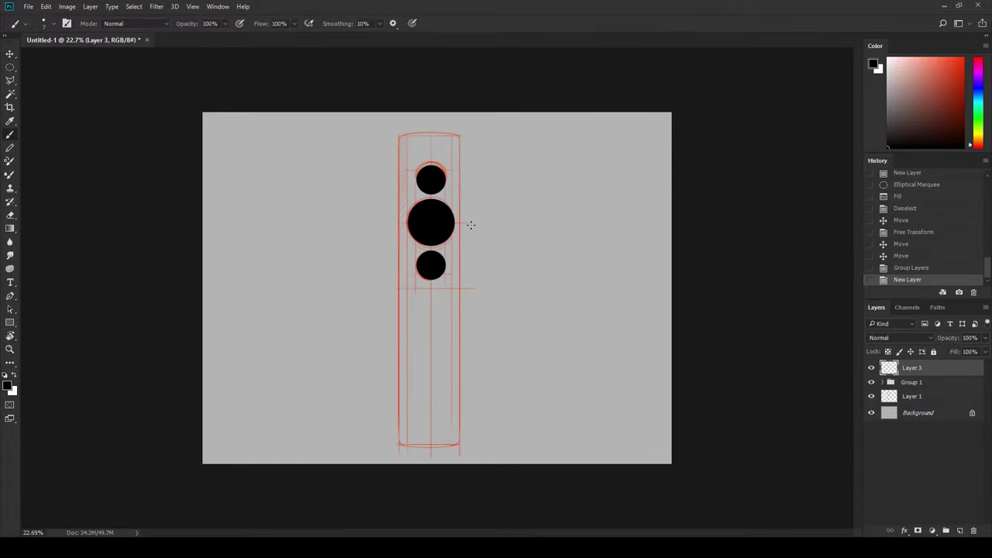
pyautogui.moveTo(468, 261); pyautogui.dragTo(489, 244)
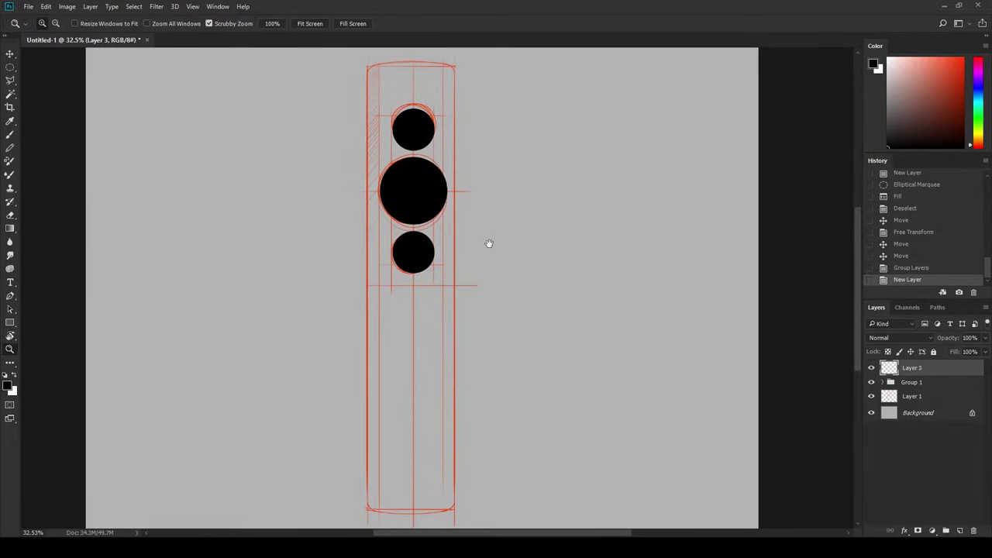
pyautogui.press('v')
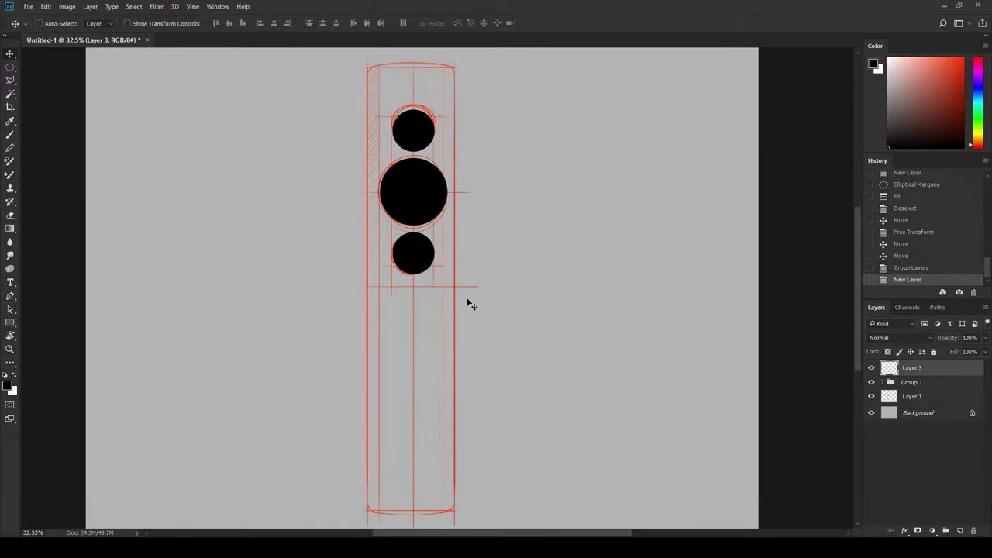
pyautogui.press('m')
pyautogui.hotkey('shift', 'm')
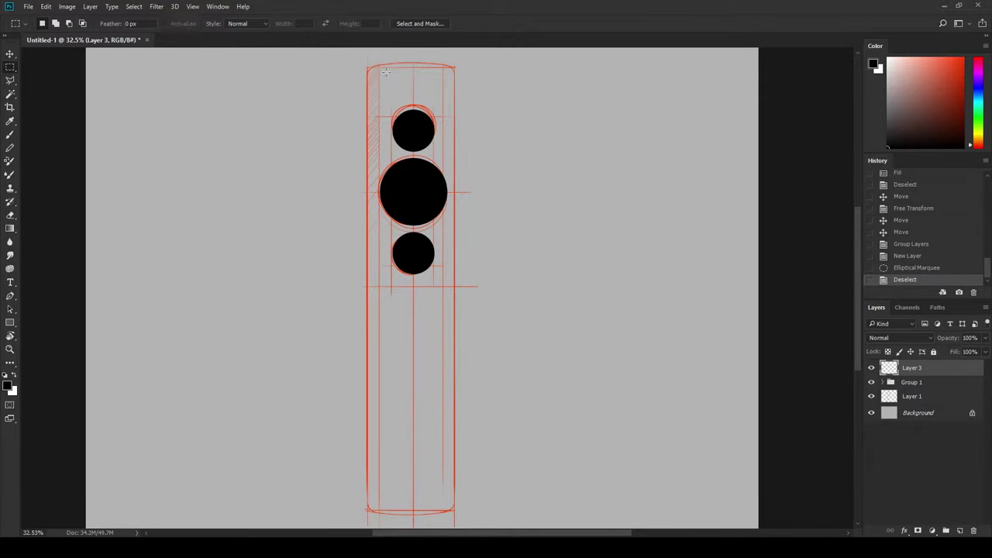
pyautogui.moveTo(368, 58); pyautogui.dragTo(456, 516)
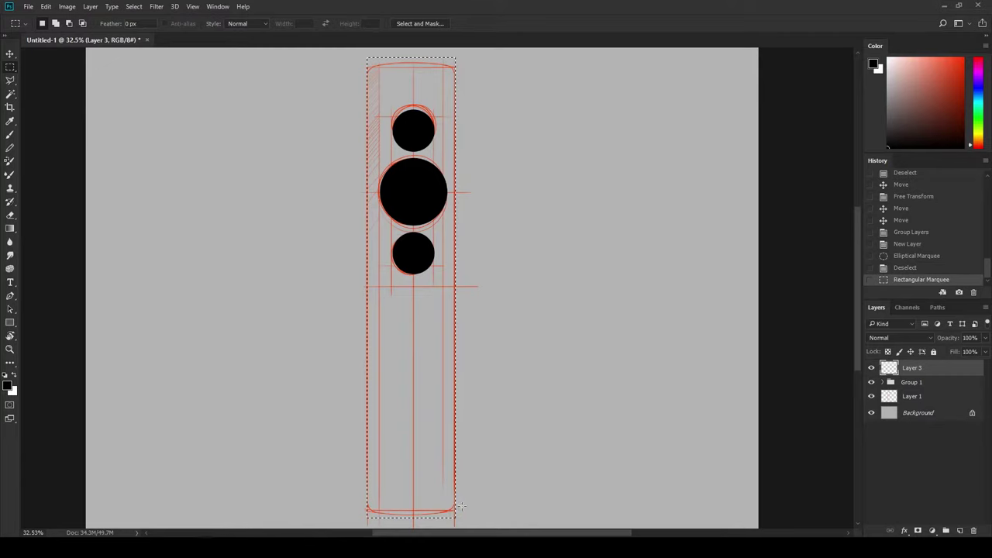
pyautogui.moveTo(923, 372); pyautogui.dragTo(919, 403)
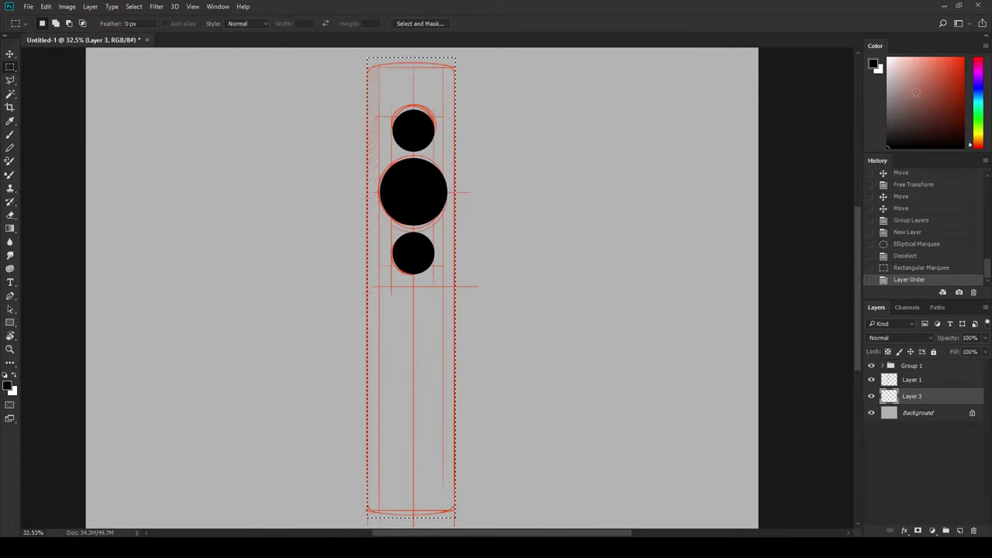
pyautogui.moveTo(913, 95); pyautogui.dragTo(888, 93)
pyautogui.hotkey('alt', 'BackSpace')
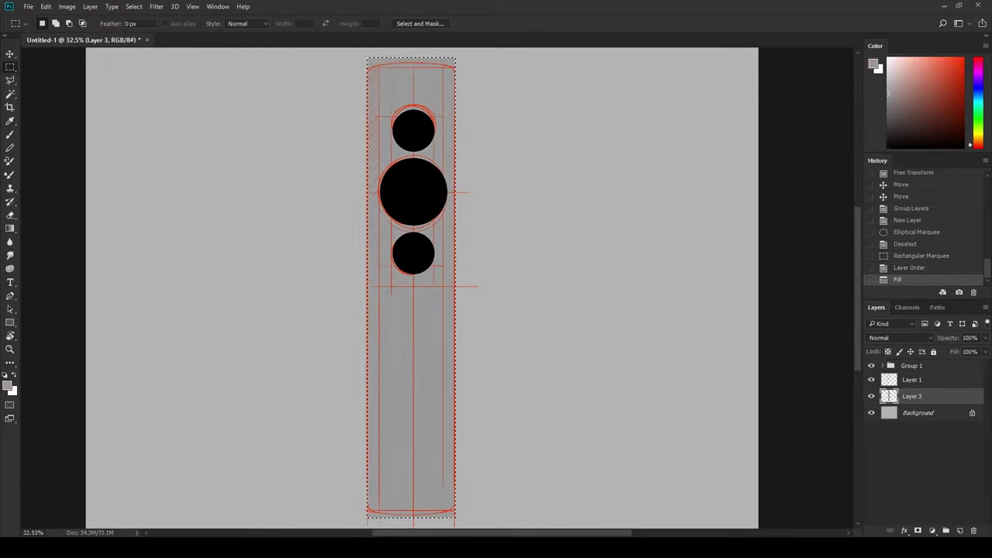
pyautogui.hotkey('ctrl', 'd')
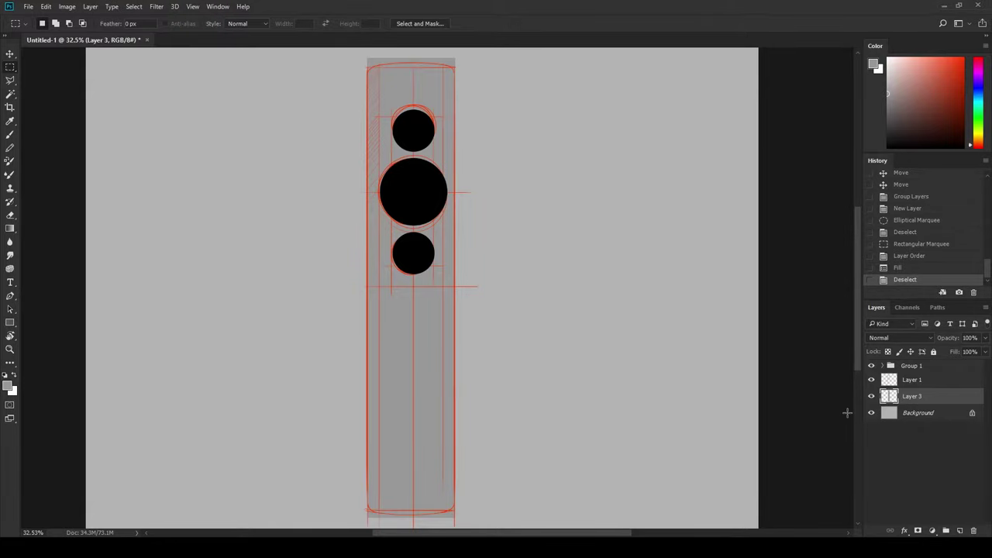
# Round the body's top end by erasing grey outside an elliptical selection on the top outline
pyautogui.press('z')
pyautogui.moveTo(435, 248); pyautogui.dragTo(523, 253)
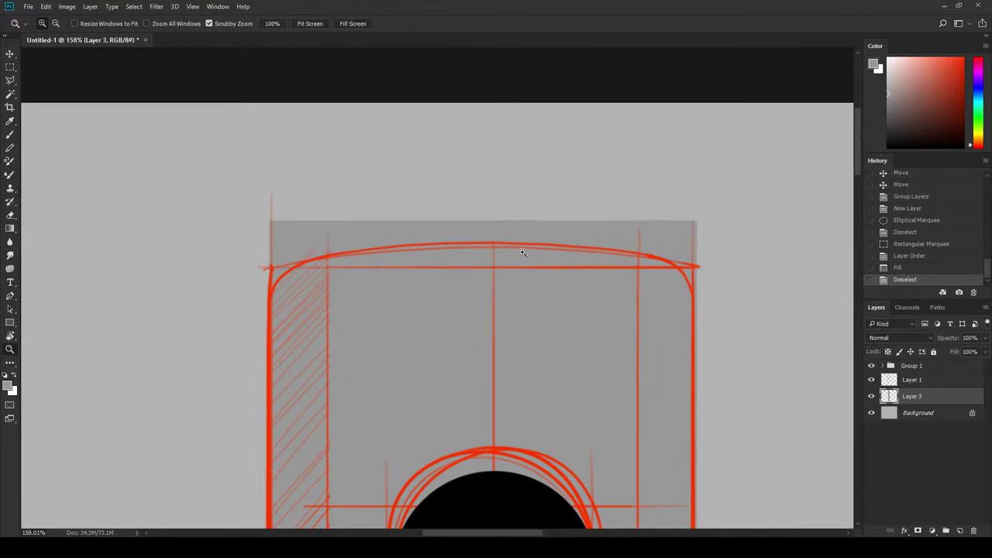
pyautogui.press('m')
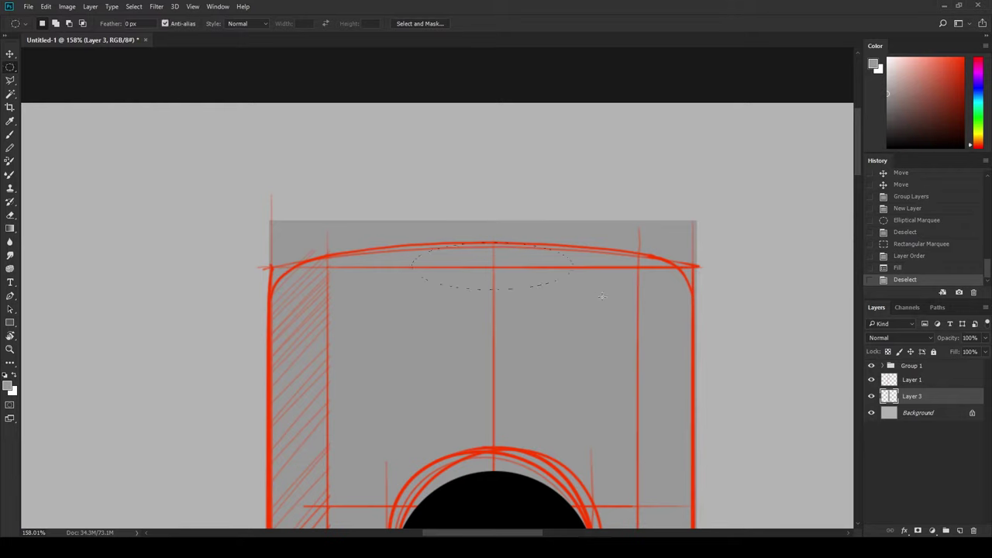
pyautogui.moveTo(602, 295); pyautogui.dragTo(709, 339)
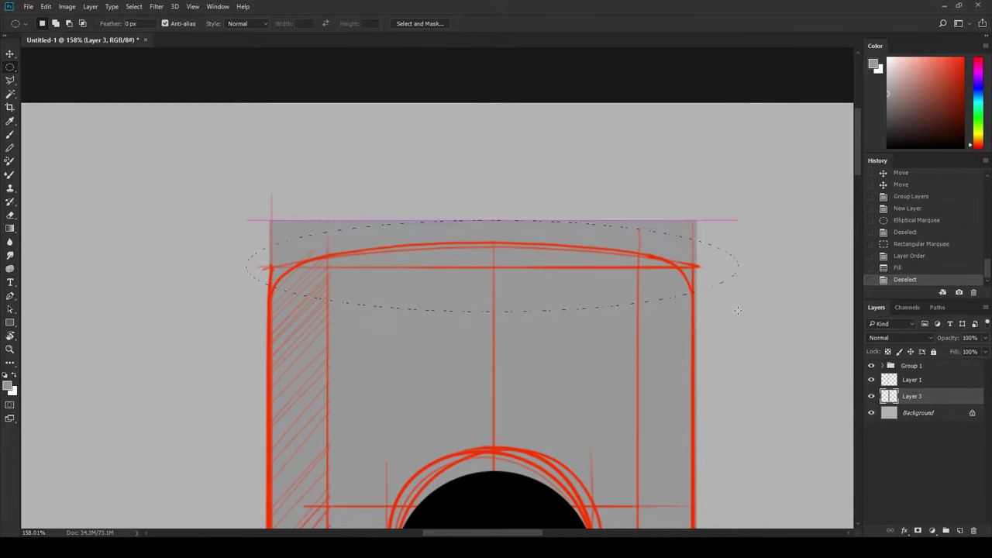
pyautogui.moveTo(730, 312); pyautogui.dragTo(738, 310)
pyautogui.moveTo(612, 266); pyautogui.dragTo(614, 262)
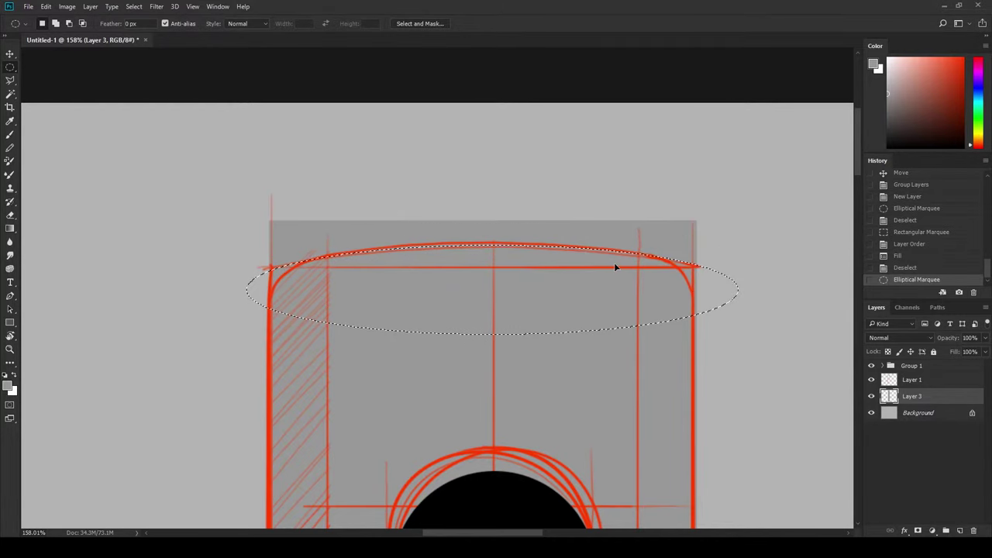
pyautogui.hotkey('ctrl', 'shift', 'i')
pyautogui.press('e')
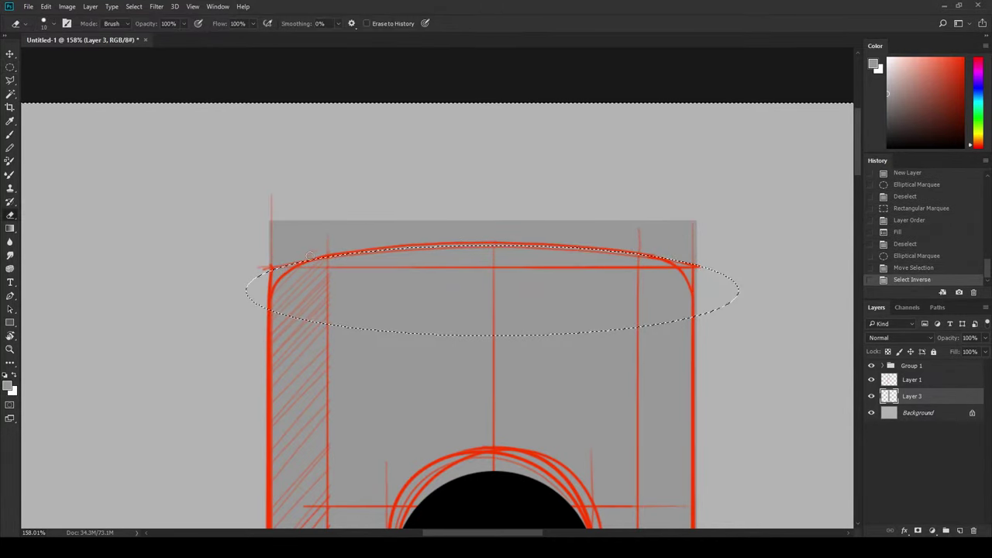
pyautogui.moveTo(294, 234)
pyautogui.mouseDown()
pyautogui.moveTo(269, 247)
pyautogui.moveTo(731, 239)
pyautogui.mouseUp()
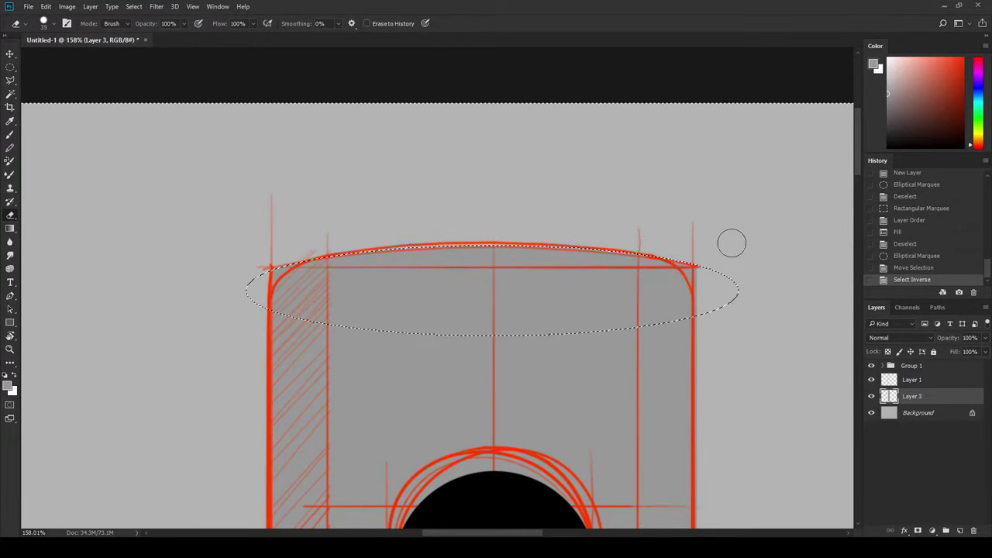
# Shift the ellipse to the bottom outline and erase the grey below it to round that end
pyautogui.press('m')
pyautogui.hotkey('ctrl', '0')
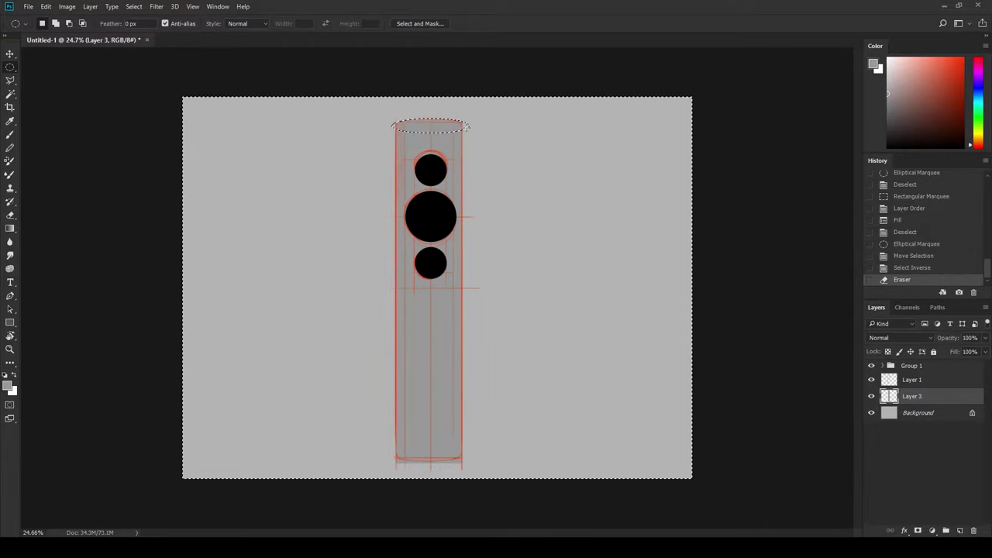
pyautogui.moveTo(468, 128)
pyautogui.mouseDown()
pyautogui.moveTo(488, 351)
pyautogui.moveTo(449, 466)
pyautogui.moveTo(520, 454)
pyautogui.mouseUp()
pyautogui.press('z')
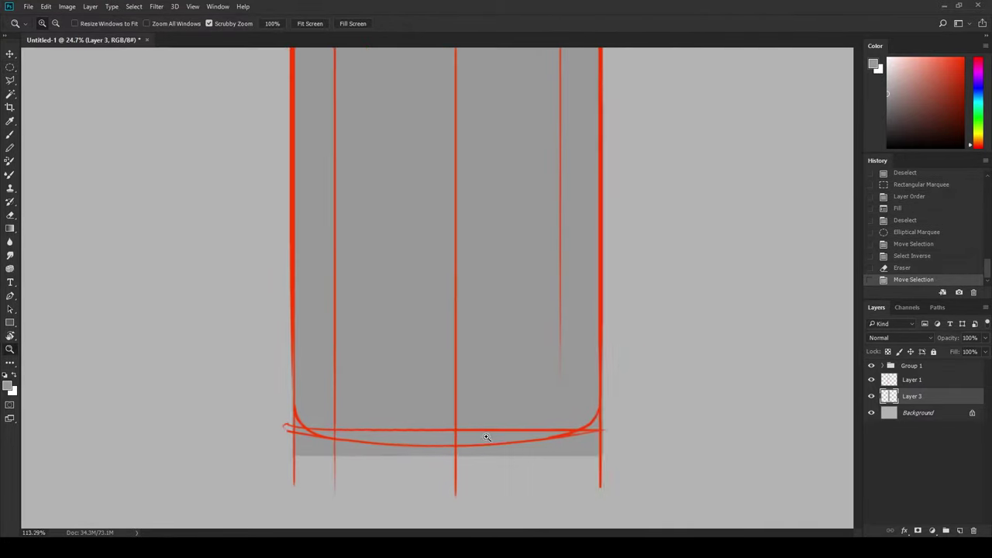
pyautogui.press('Down')
pyautogui.press('Down')
pyautogui.press('Down')
pyautogui.press('e')
pyautogui.moveTo(264, 371)
pyautogui.mouseDown()
pyautogui.moveTo(554, 396)
pyautogui.moveTo(230, 388)
pyautogui.moveTo(589, 392)
pyautogui.moveTo(237, 373)
pyautogui.moveTo(532, 380)
pyautogui.mouseUp()
pyautogui.hotkey('ctrl', 'd')
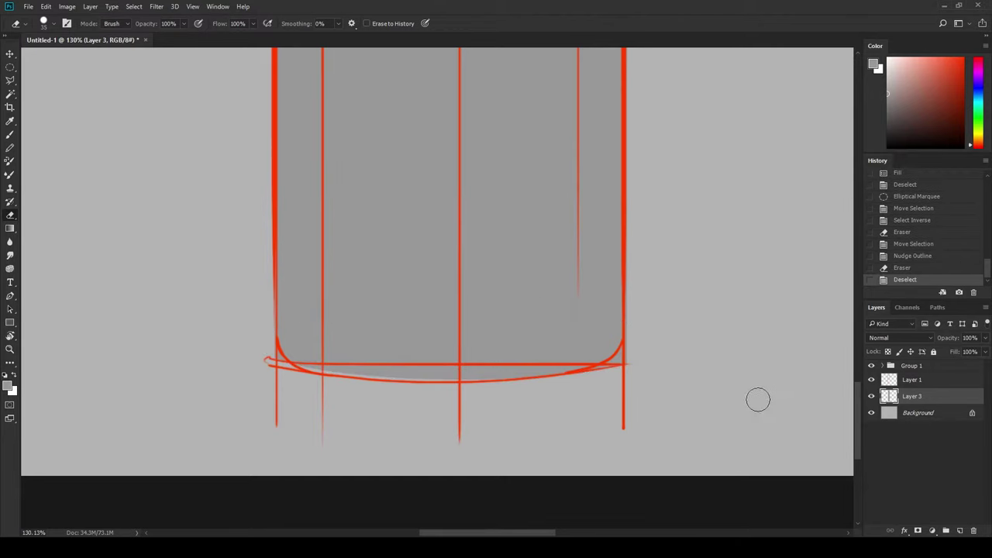
pyautogui.press('z')
pyautogui.moveTo(757, 399)
pyautogui.mouseDown()
pyautogui.moveTo(664, 394)
pyautogui.moveTo(628, 244)
pyautogui.mouseUp()
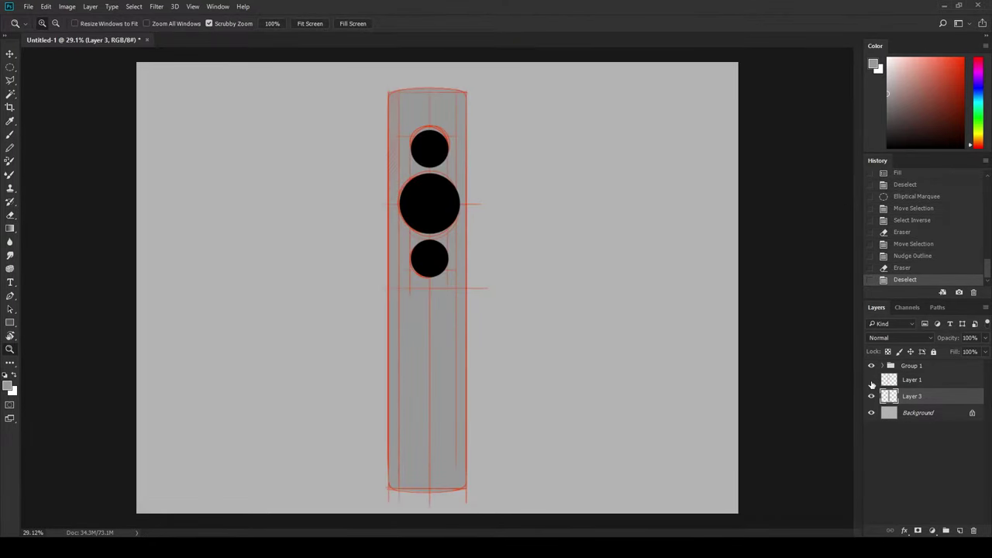
# Hide the red sketch layer and round the top-left corner with a size-10 eraser
pyautogui.click(871, 380)
pyautogui.moveTo(381, 106); pyautogui.dragTo(392, 175)
pyautogui.press('e')
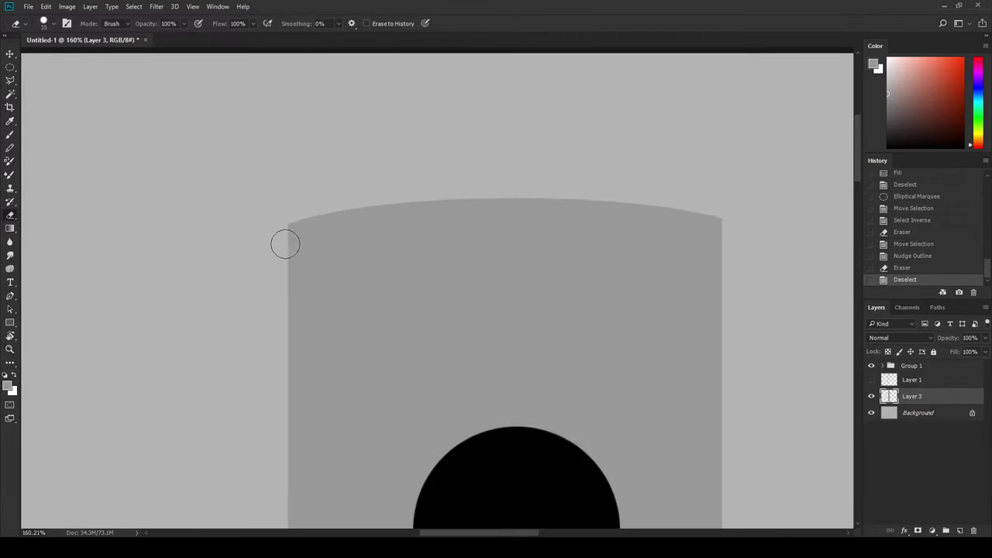
pyautogui.press('[')
pyautogui.press('[')
pyautogui.press('[')
pyautogui.press('[')
pyautogui.press('[')
pyautogui.click(871, 379)
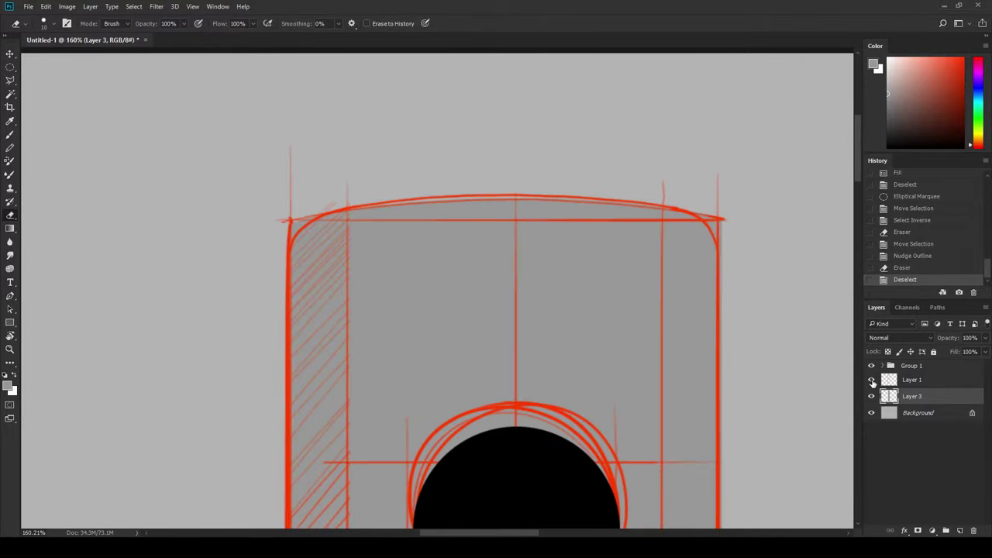
pyautogui.click(871, 379)
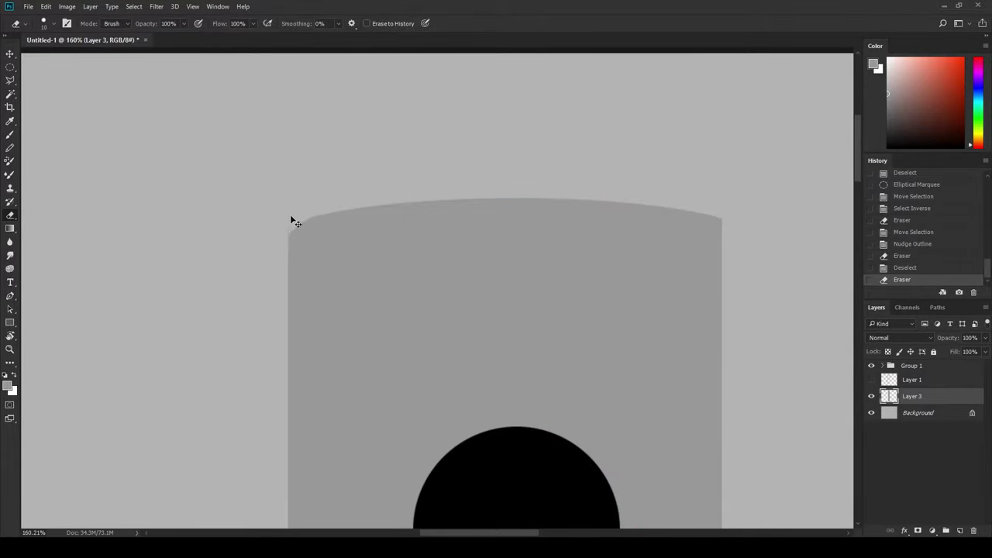
pyautogui.moveTo(290, 218); pyautogui.dragTo(354, 191)
pyautogui.moveTo(268, 296)
pyautogui.mouseDown()
pyautogui.moveTo(274, 225)
pyautogui.moveTo(442, 163)
pyautogui.mouseUp()
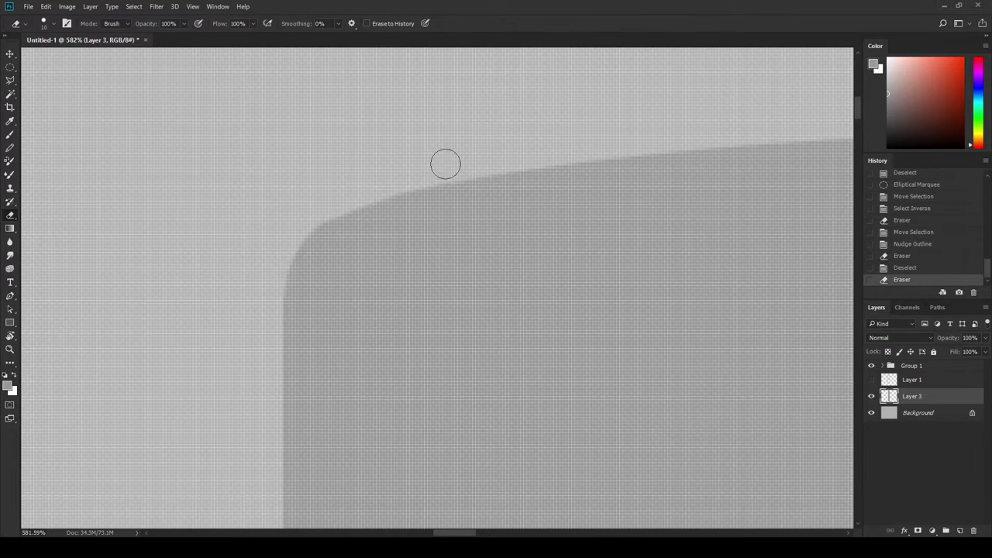
# Smooth the top-left corner curve further, then move the view toward the top-right corner
pyautogui.press('z')
pyautogui.moveTo(551, 141); pyautogui.dragTo(346, 259)
pyautogui.press('e')
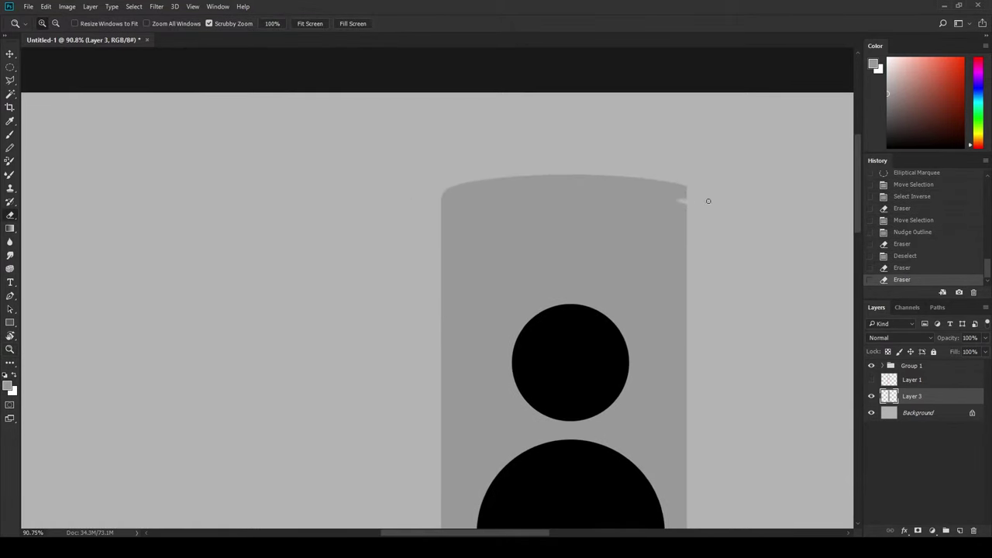
pyautogui.press('z')
pyautogui.moveTo(697, 193)
pyautogui.mouseDown()
pyautogui.moveTo(769, 192)
pyautogui.moveTo(612, 55)
pyautogui.moveTo(460, 222)
pyautogui.moveTo(352, 257)
pyautogui.moveTo(465, 199)
pyautogui.moveTo(525, 222)
pyautogui.moveTo(496, 350)
pyautogui.mouseUp()
pyautogui.press('r')
pyautogui.press('e')
pyautogui.press('z')
pyautogui.moveTo(587, 376); pyautogui.dragTo(567, 310)
# Rotate the canvas view and erase the next sharp body corner into a curve
pyautogui.scroll(-5, 567, 310)
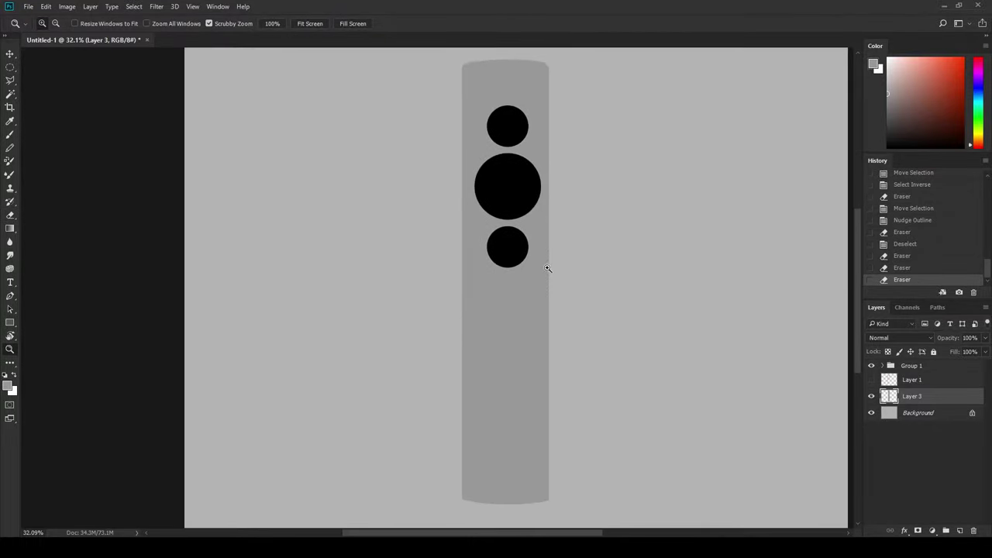
pyautogui.scroll(-3, 548, 268)
pyautogui.press('r')
pyautogui.scroll(3, 556, 416)
pyautogui.moveTo(556, 416); pyautogui.dragTo(332, 166)
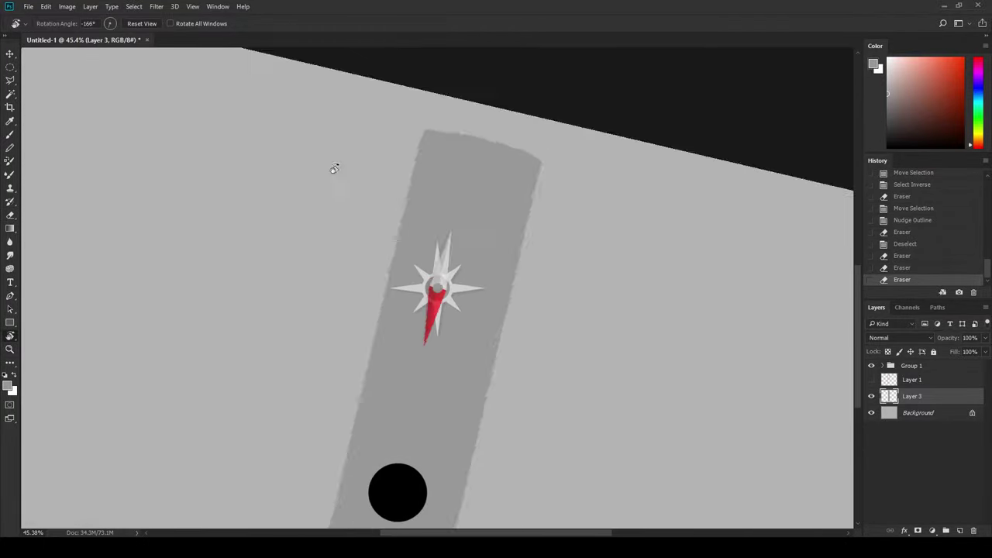
pyautogui.scroll(4, 332, 166)
pyautogui.scroll(3, 416, 115)
pyautogui.press('e')
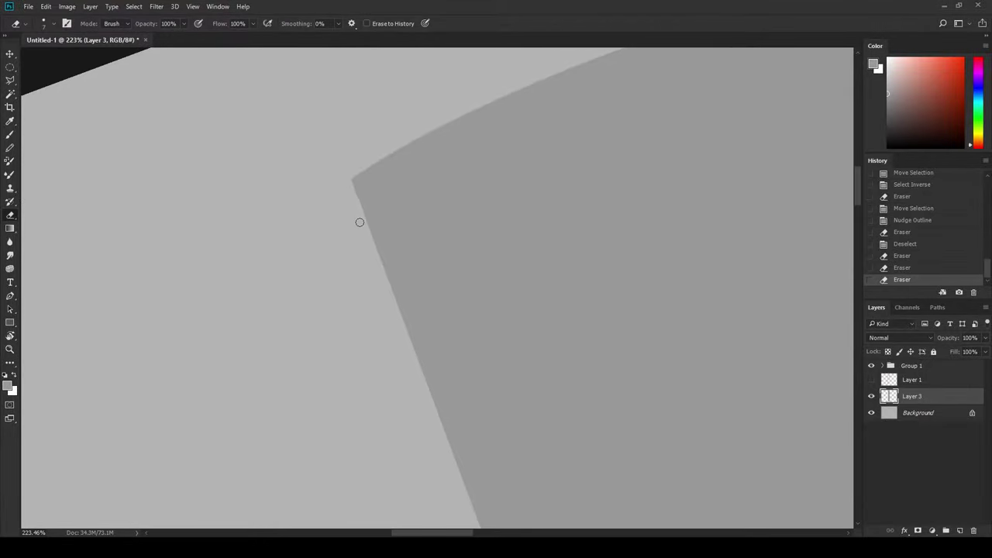
pyautogui.moveTo(359, 223)
pyautogui.mouseDown()
pyautogui.moveTo(400, 140)
pyautogui.moveTo(439, 216)
pyautogui.moveTo(498, 187)
pyautogui.moveTo(460, 215)
pyautogui.mouseUp()
# Smooth that corner's curve further and zoom out to centre the whole remote
pyautogui.press('r')
pyautogui.press('e')
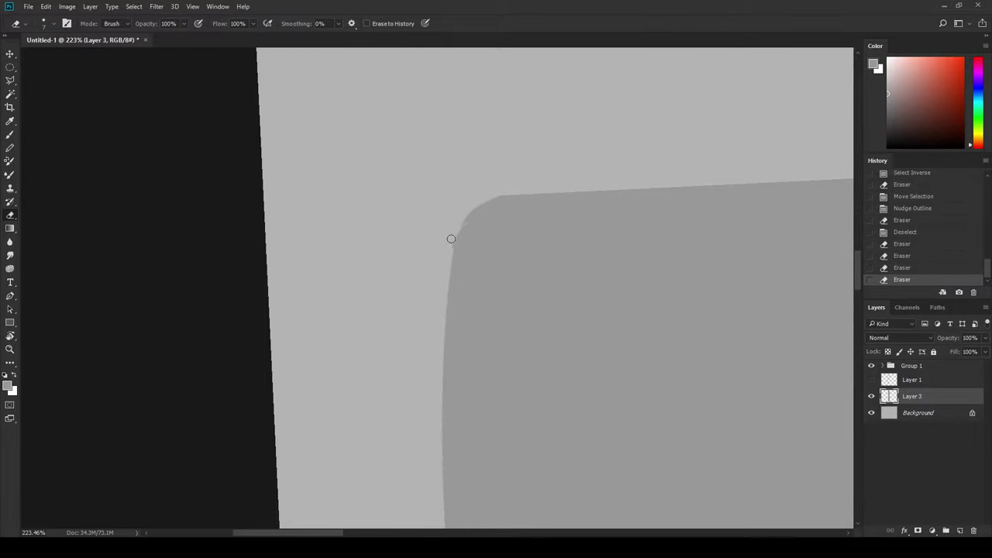
pyautogui.moveTo(451, 238); pyautogui.dragTo(489, 204)
pyautogui.press('z')
pyautogui.moveTo(543, 341); pyautogui.dragTo(521, 342)
pyautogui.moveTo(589, 289); pyautogui.dragTo(492, 339)
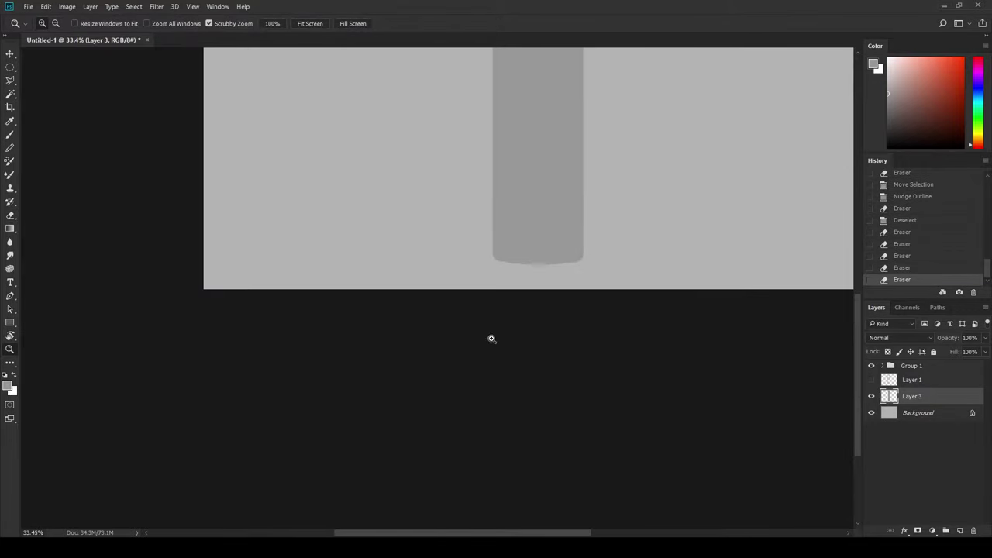
pyautogui.moveTo(541, 305)
pyautogui.mouseDown()
pyautogui.moveTo(478, 364)
pyautogui.moveTo(494, 344)
pyautogui.mouseUp()
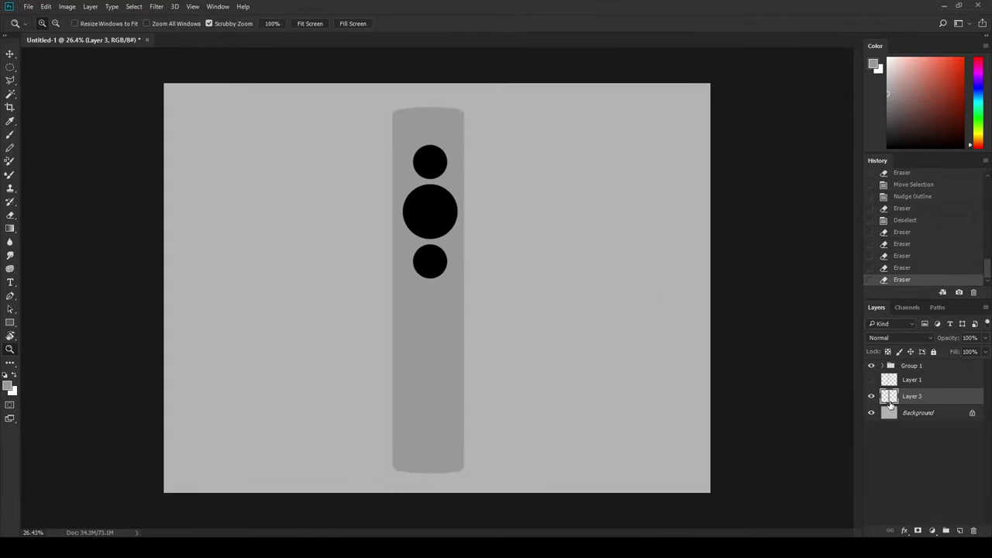
# On a new layer, paint soft white highlights down the remote's left and right edges
pyautogui.keyDown('ctrl'); pyautogui.click(890, 400); pyautogui.keyUp('ctrl')
pyautogui.click(959, 530)
pyautogui.press('b')
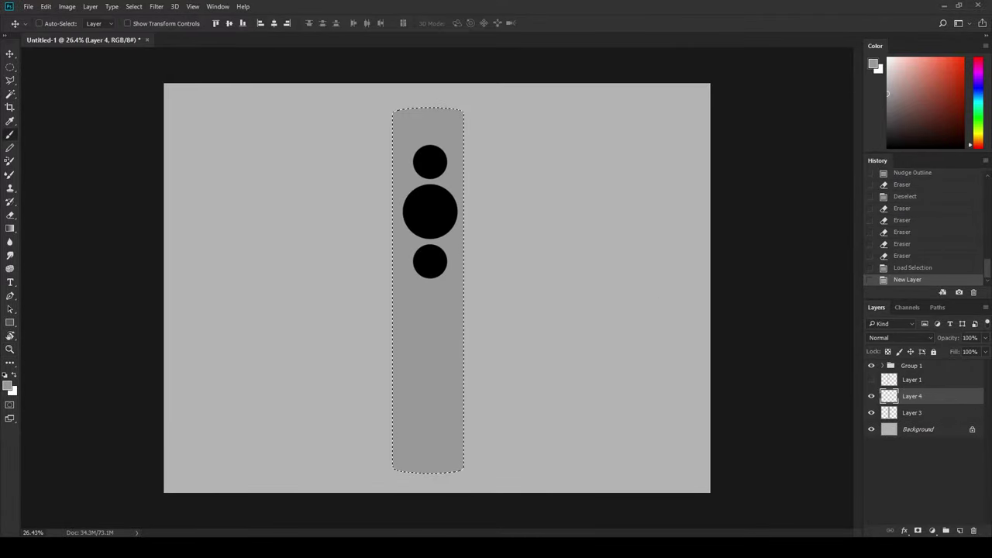
pyautogui.press('d')
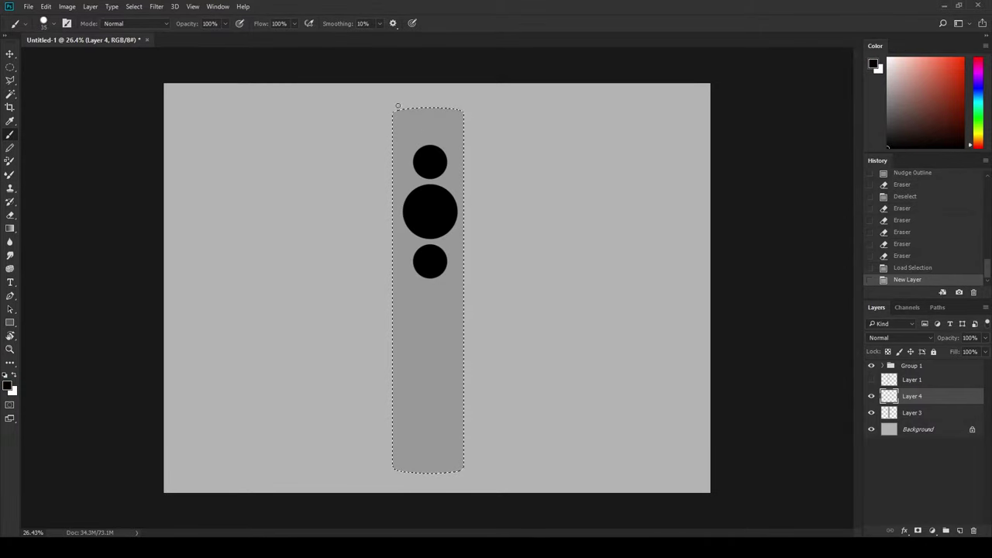
pyautogui.press('x')
pyautogui.press(']')
pyautogui.press(']')
pyautogui.press(']')
pyautogui.moveTo(393, 95); pyautogui.dragTo(380, 509)
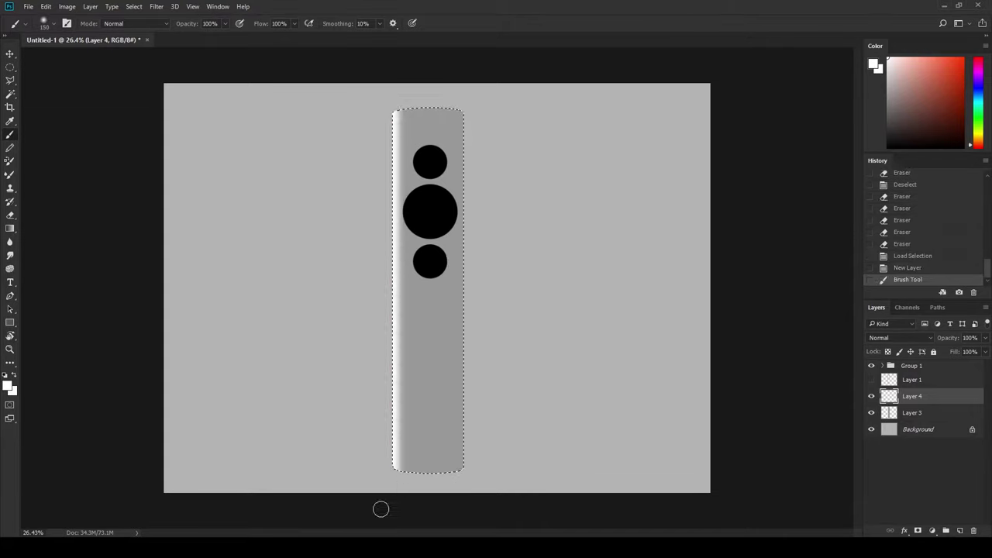
pyautogui.moveTo(467, 443); pyautogui.dragTo(467, 484)
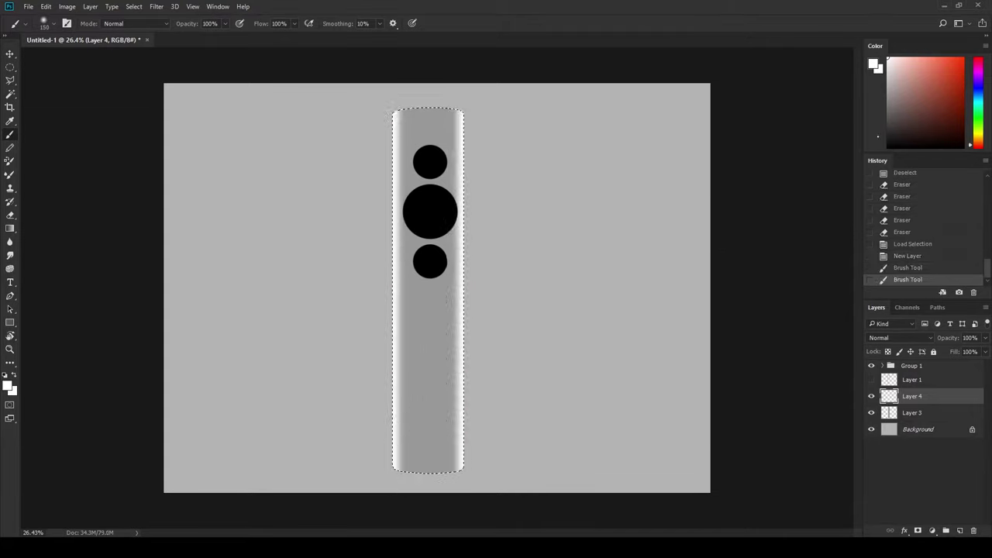
# On another new layer, paint soft black shading down both edges and deselect
pyautogui.press('x')
pyautogui.click(960, 531)
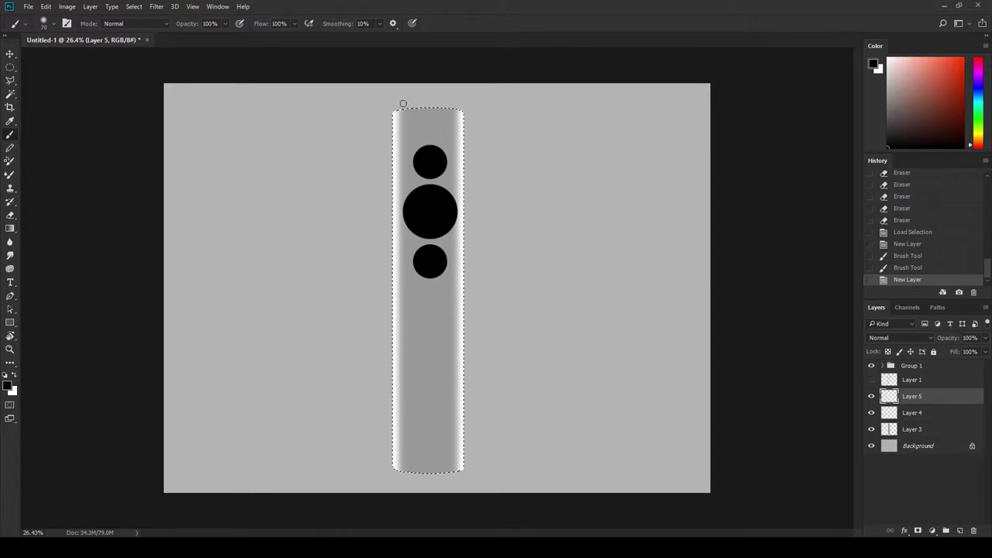
pyautogui.moveTo(402, 132); pyautogui.dragTo(400, 469)
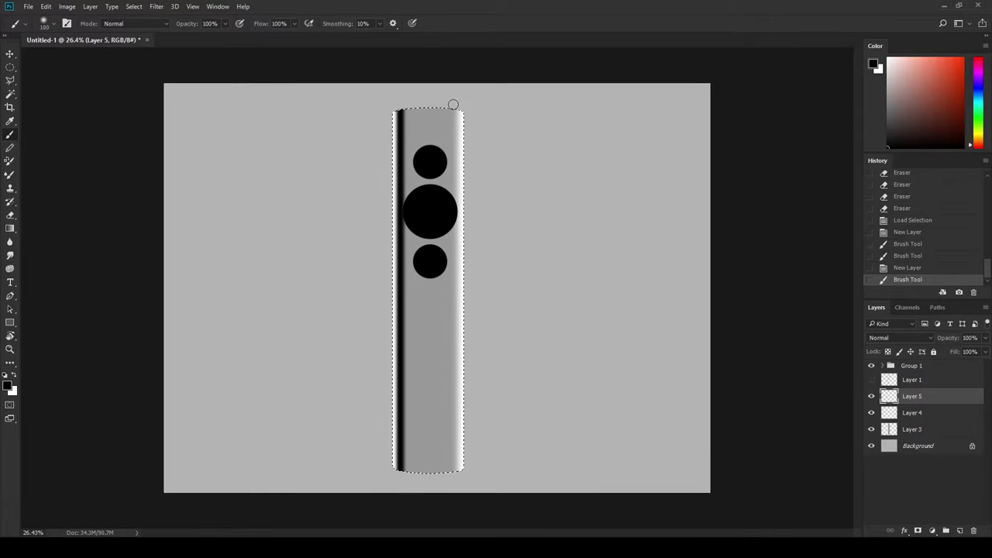
pyautogui.moveTo(456, 316); pyautogui.dragTo(458, 469)
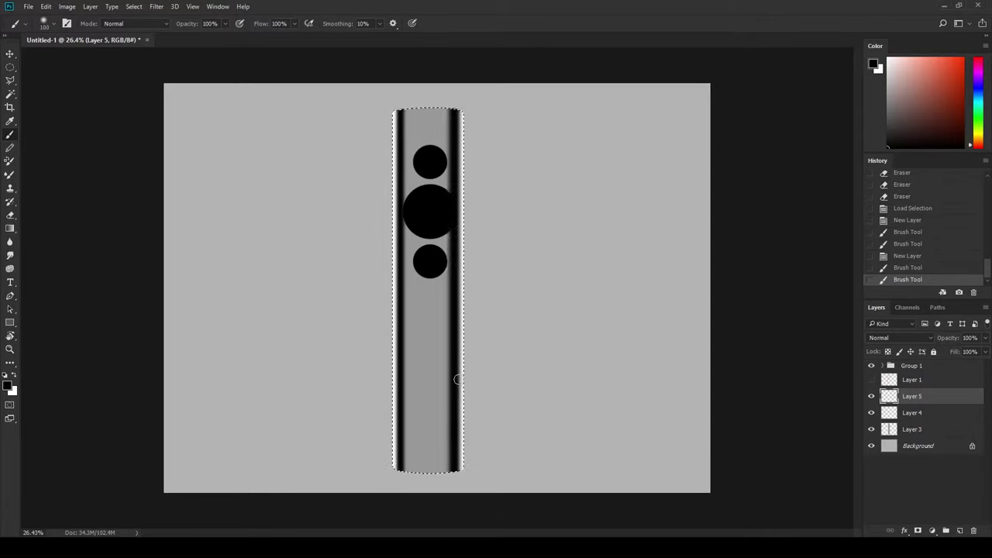
pyautogui.hotkey('ctrl', 'd')
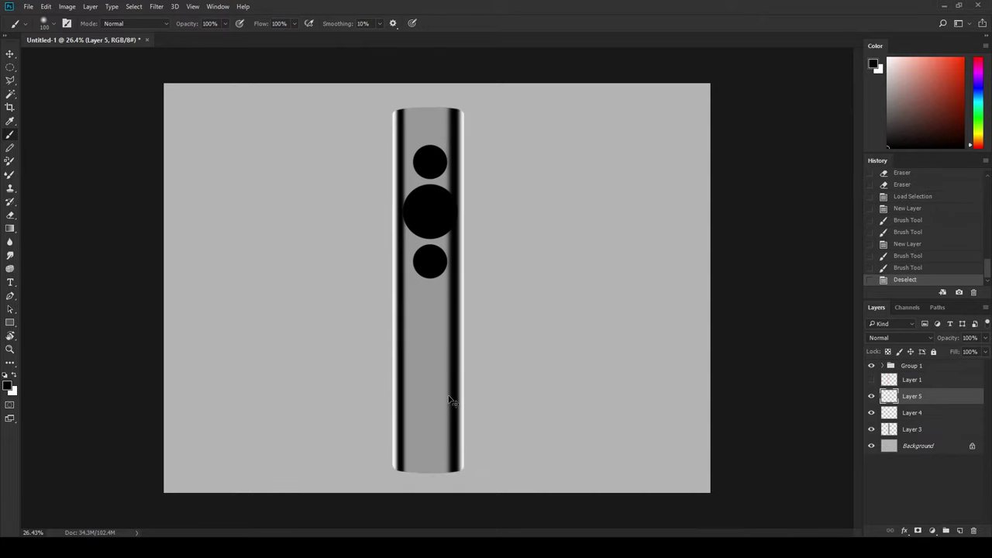
# Lighten the dark edge shading on both sides with the Eraser
pyautogui.press('e')
pyautogui.moveTo(410, 100); pyautogui.dragTo(405, 471)
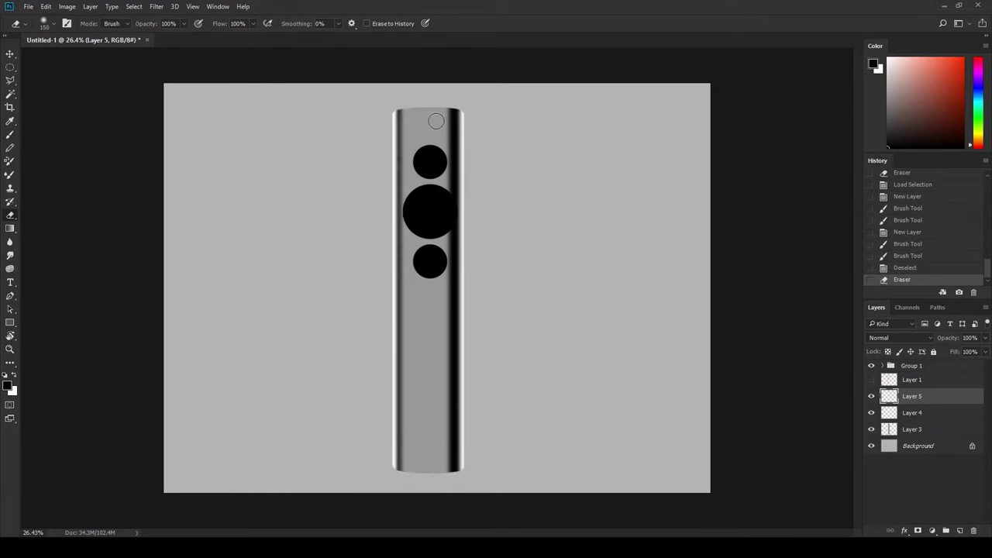
pyautogui.moveTo(442, 99); pyautogui.dragTo(432, 487)
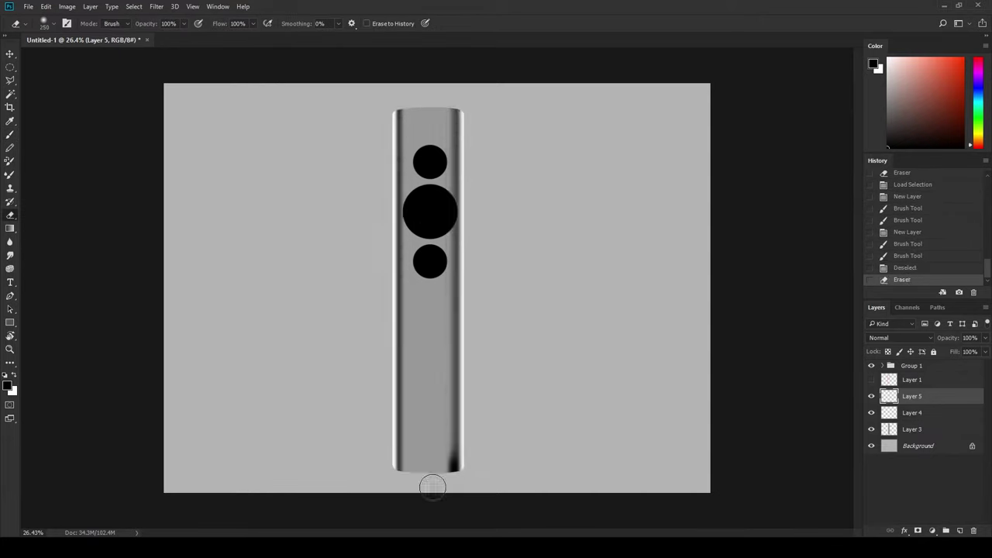
# Erase the Layer 4 highlight along the remote's right and left edges
pyautogui.press('v')
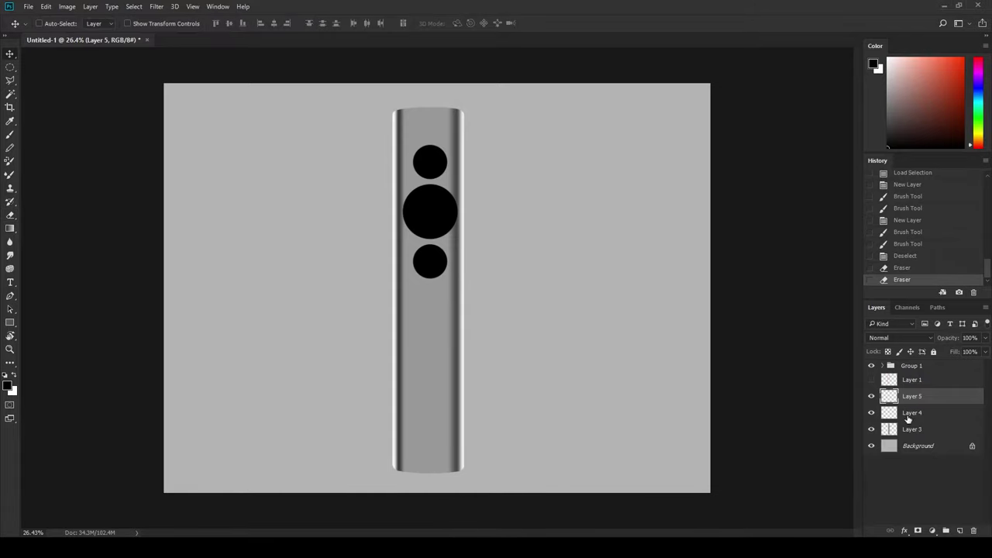
pyautogui.click(908, 417)
pyautogui.press('e')
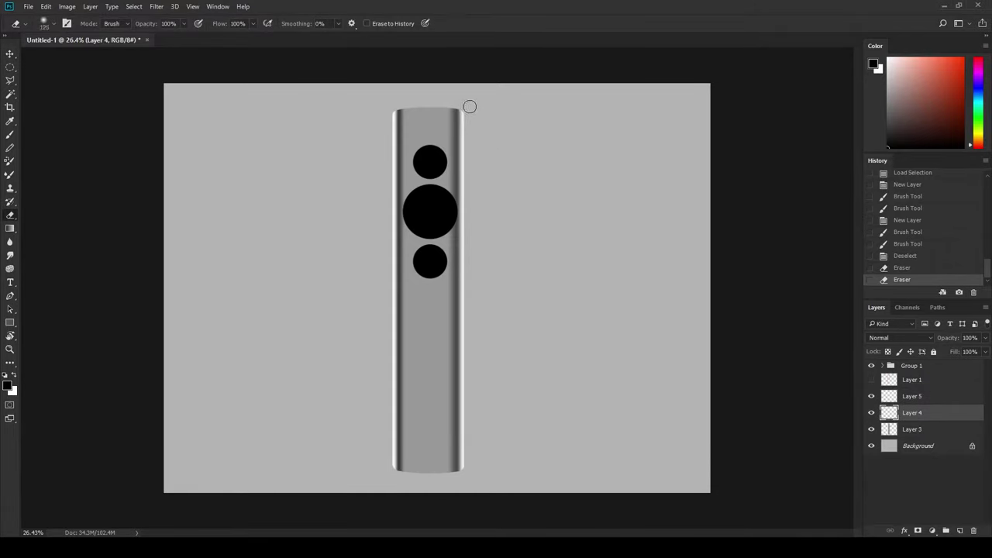
pyautogui.moveTo(469, 132); pyautogui.dragTo(447, 439)
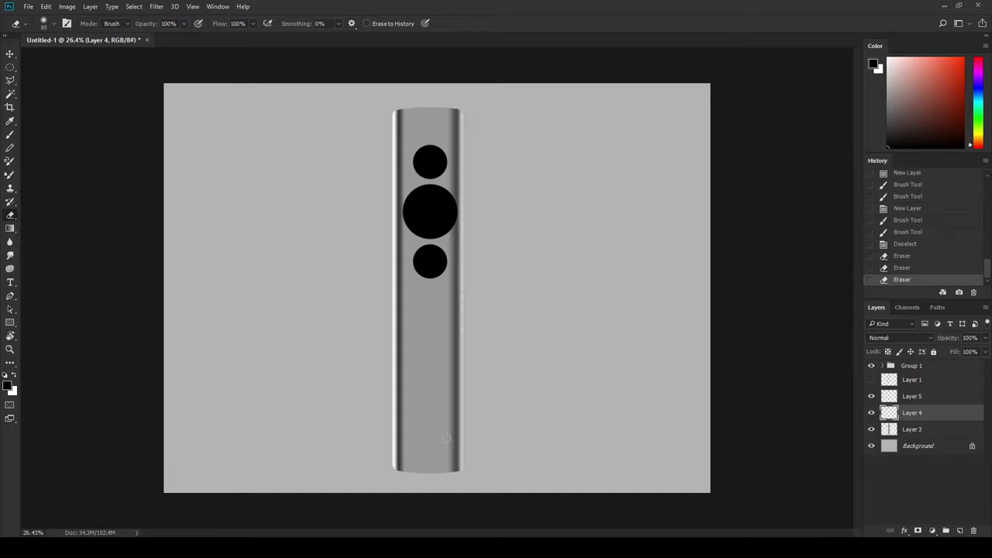
pyautogui.moveTo(390, 108); pyautogui.dragTo(394, 468)
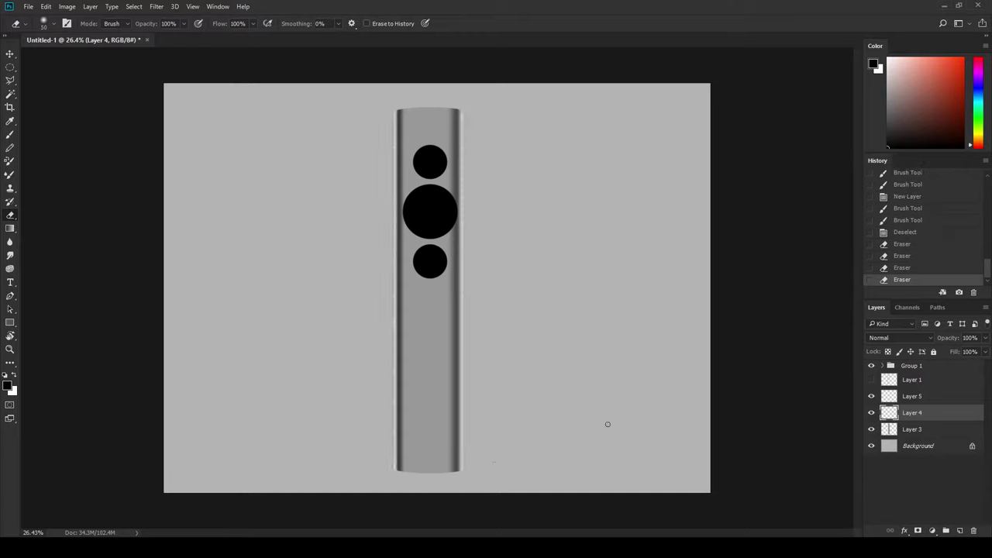
# Erase the Layer 5 highlight down the right edge and expand Group 1
pyautogui.click(912, 396)
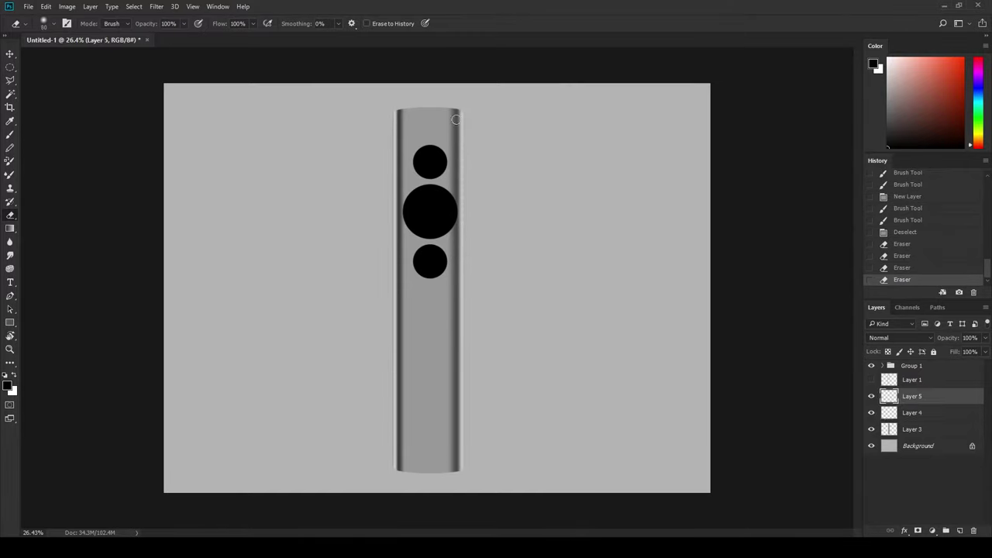
pyautogui.moveTo(451, 100); pyautogui.dragTo(453, 469)
pyautogui.press('v')
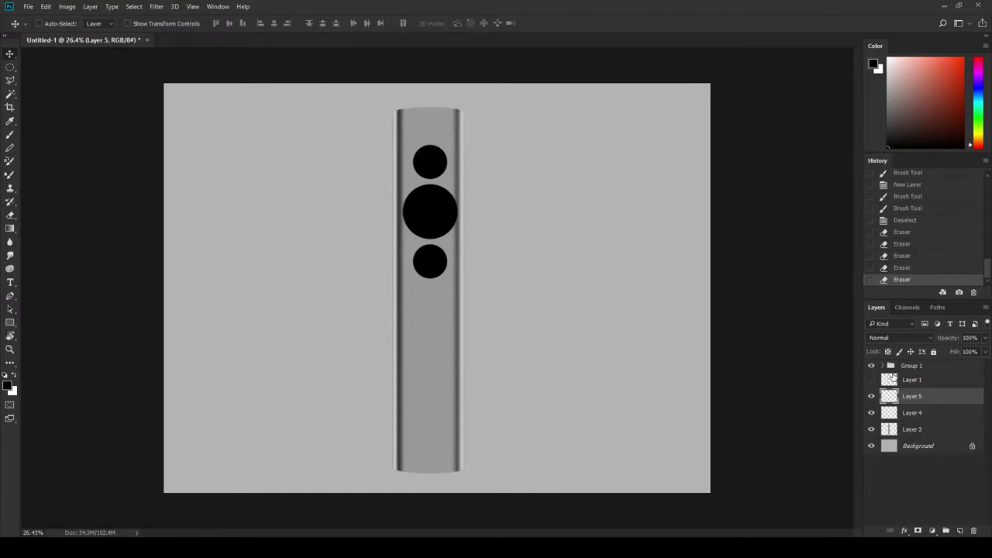
pyautogui.click(911, 366)
# Add a new outline layer, Layer 6, below the Layer 2 middle circle
pyautogui.click(885, 366)
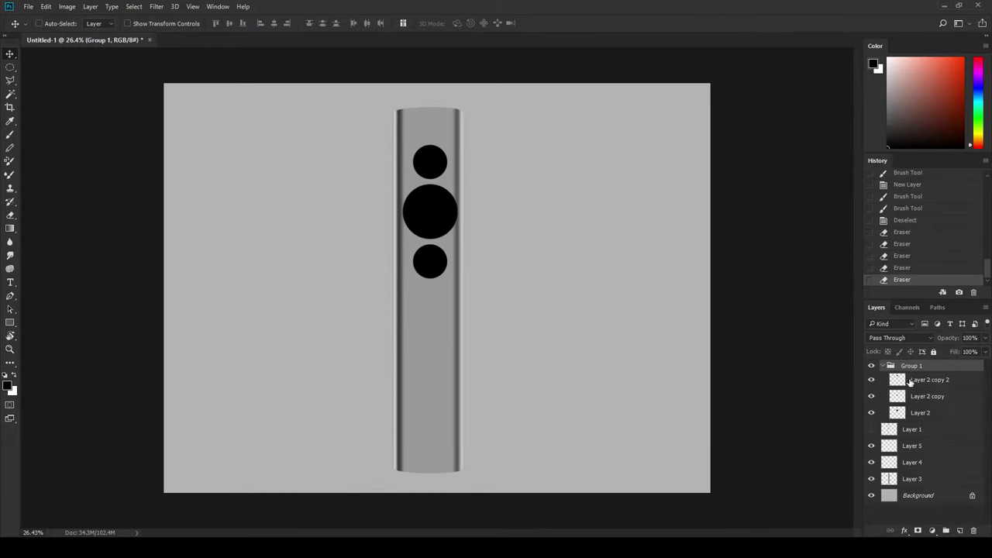
pyautogui.press('z')
pyautogui.click(419, 174)
pyautogui.click(920, 413)
pyautogui.keyDown('ctrl'); pyautogui.click(897, 412); pyautogui.keyUp('ctrl')
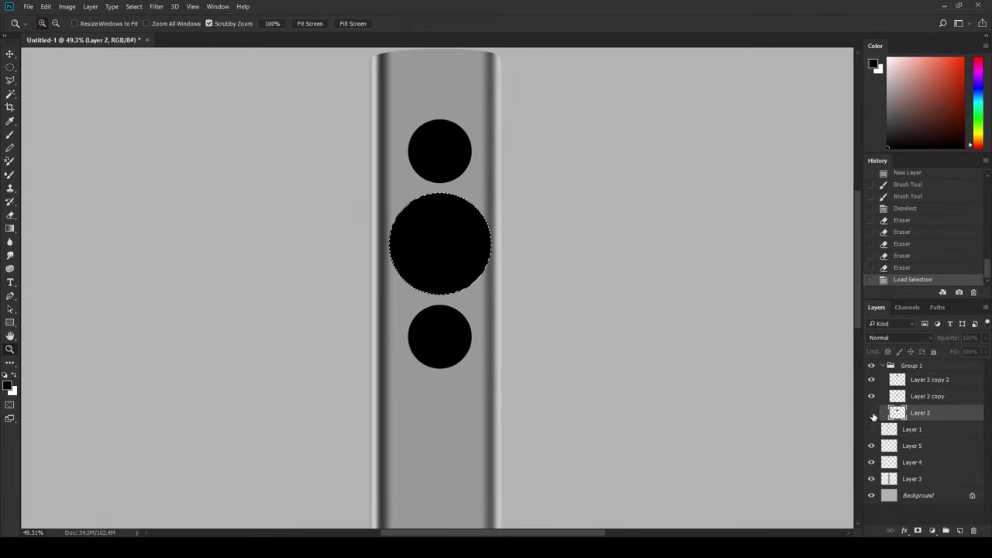
pyautogui.click(872, 413)
pyautogui.click(960, 531)
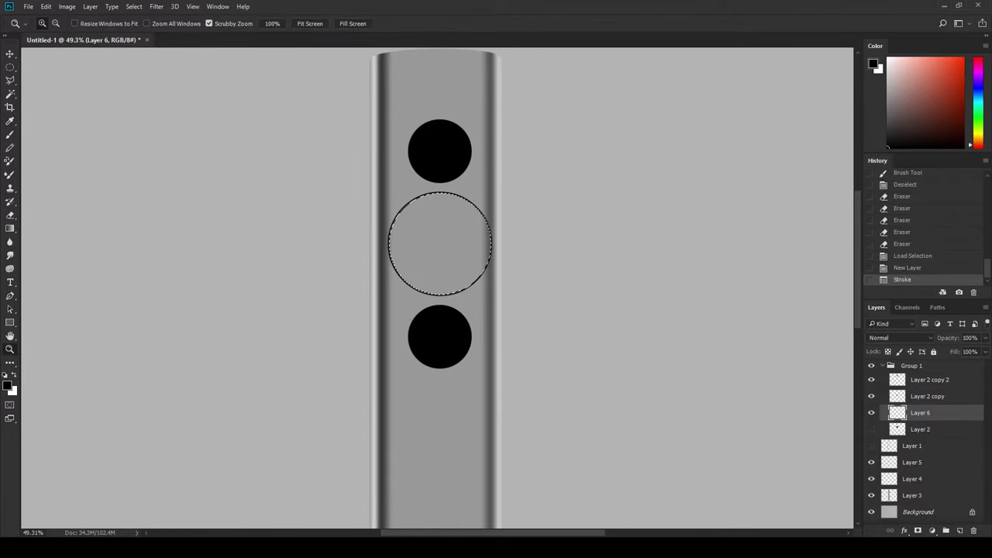
pyautogui.hotkey('ctrl', 'd')
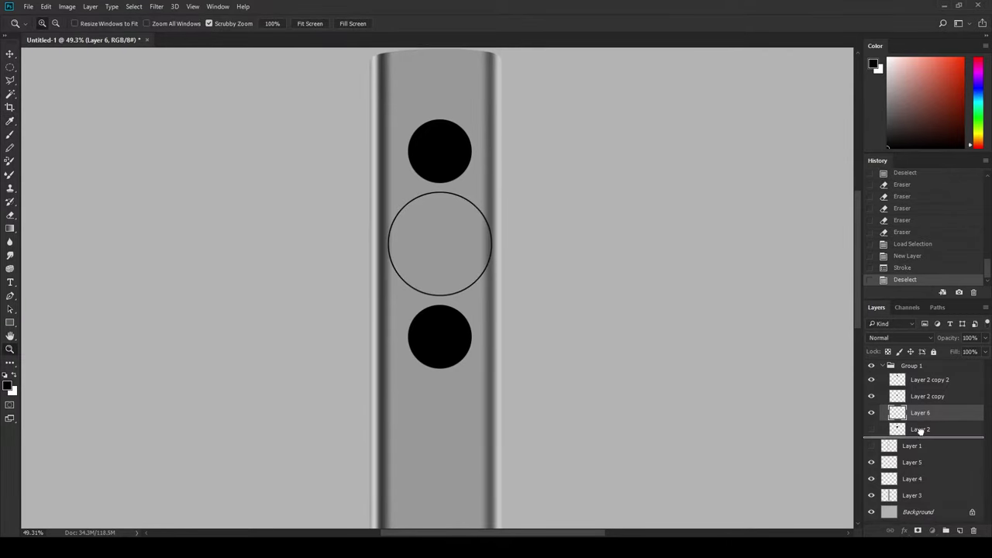
pyautogui.moveTo(892, 412); pyautogui.dragTo(899, 429)
# Fill the Layer 2 middle circle with mid grey
pyautogui.click(872, 412)
pyautogui.click(872, 413)
pyautogui.click(914, 413)
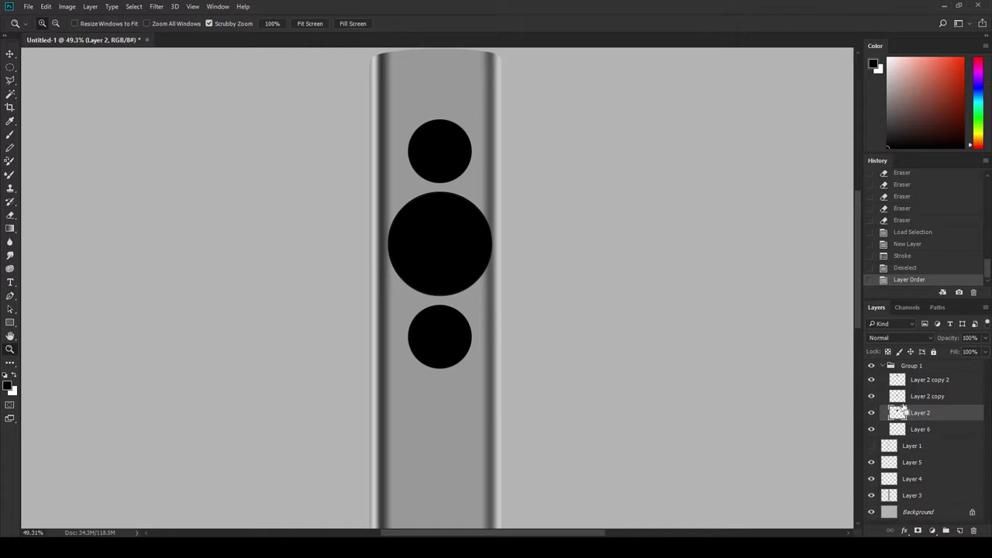
pyautogui.keyDown('ctrl'); pyautogui.click(896, 413); pyautogui.keyUp('ctrl')
pyautogui.click(888, 110)
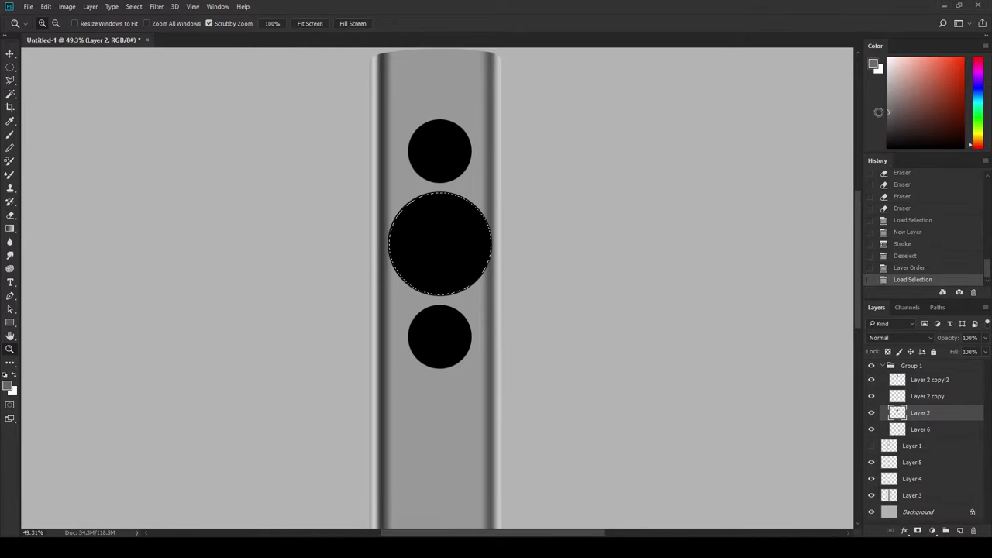
pyautogui.hotkey('alt', 'BackSpace')
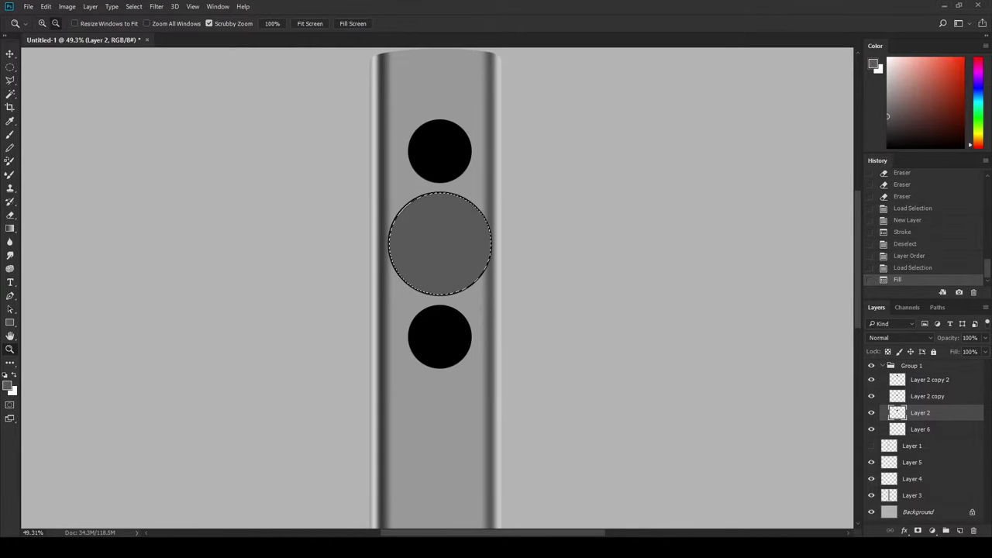
pyautogui.hotkey('ctrl', 'd')
# Duplicate the circle, fill the copy black, and shrink it to about 80%
pyautogui.hotkey('ctrl', 'j')
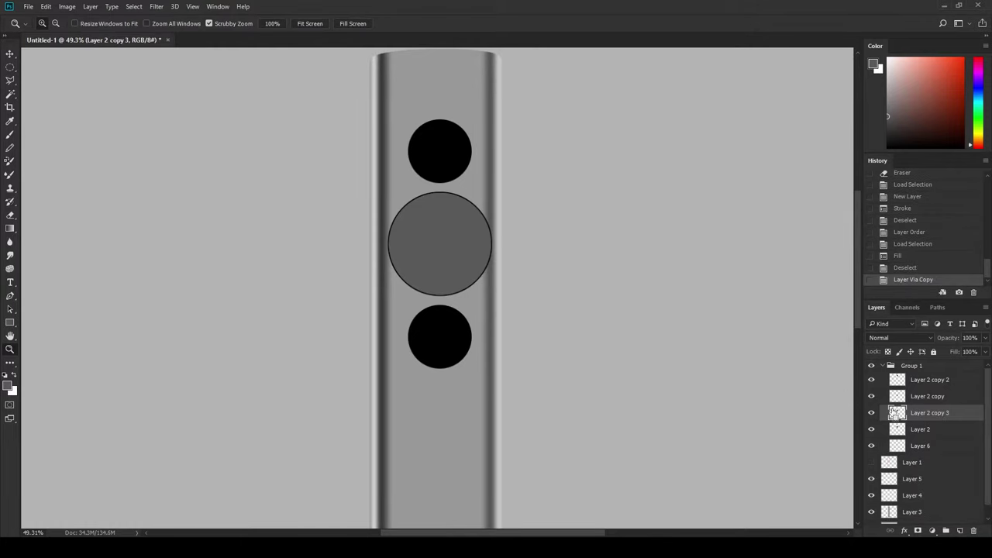
pyautogui.keyDown('ctrl'); pyautogui.click(897, 413); pyautogui.keyUp('ctrl')
pyautogui.press('d')
pyautogui.hotkey('alt', 'BackSpace')
pyautogui.hotkey('ctrl', 'd')
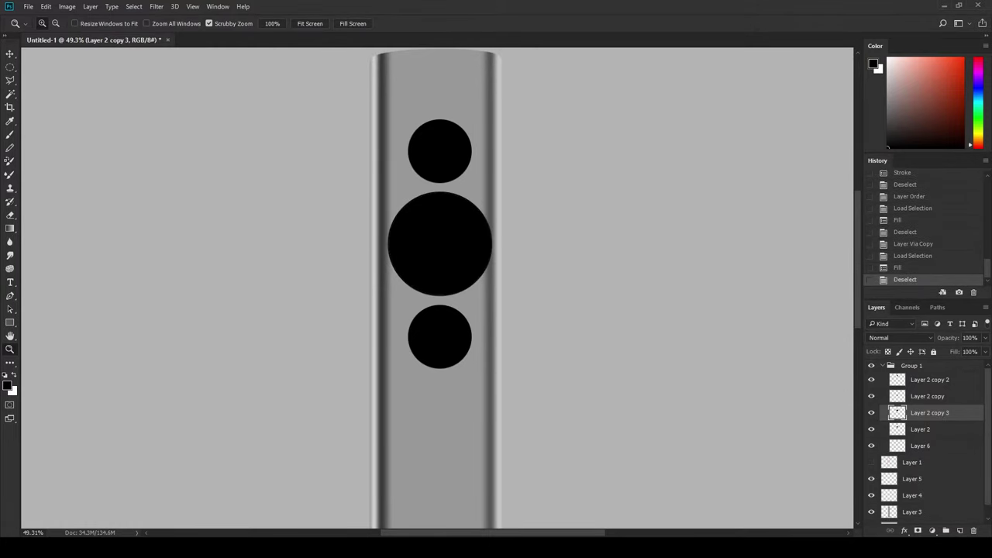
pyautogui.hotkey('ctrl', 't')
pyautogui.moveTo(490, 191); pyautogui.dragTo(485, 203)
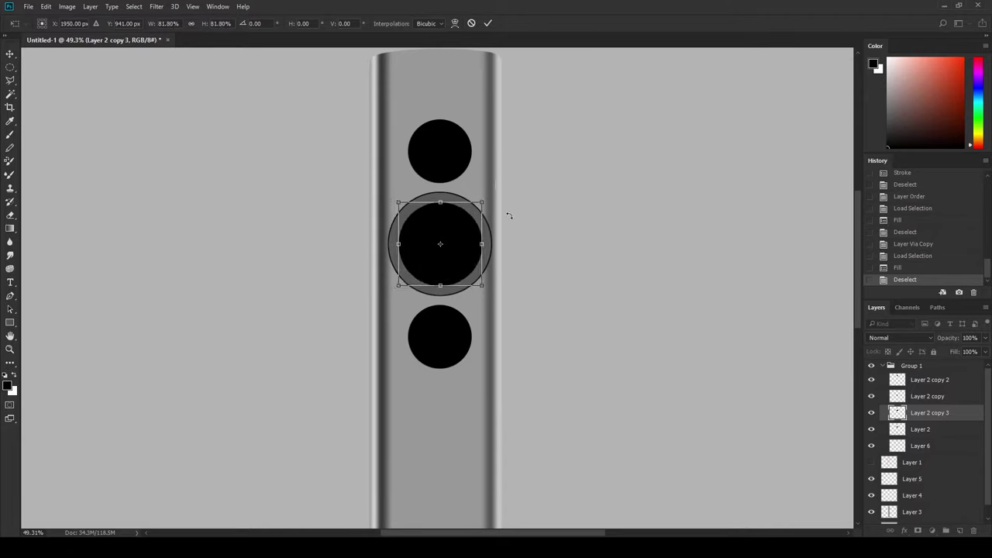
pyautogui.press('Return')
# Compare the black circle on and off, then add a layer mask to it
pyautogui.press('z')
pyautogui.click(871, 413)
pyautogui.click(871, 412)
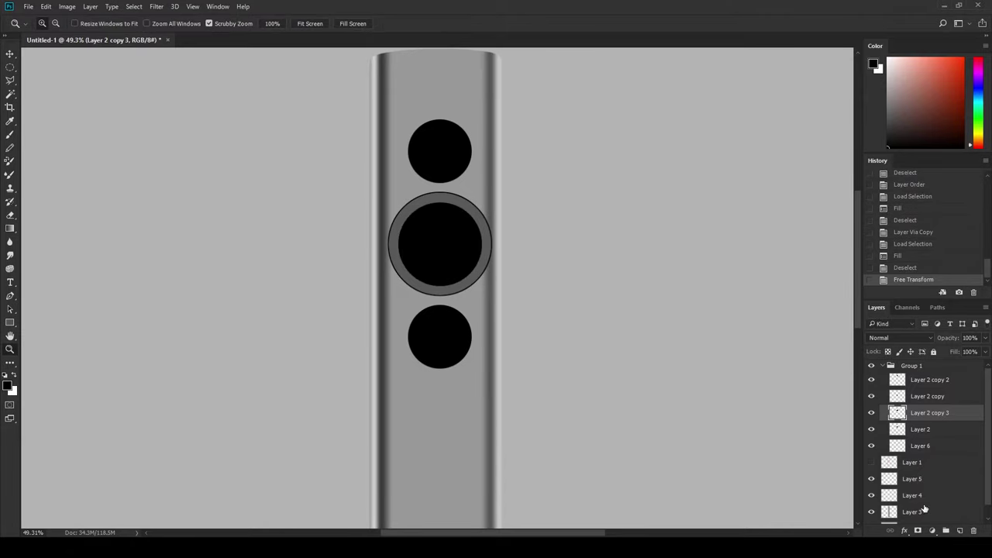
pyautogui.click(918, 531)
# Fade the black circle with a gradient mask and duplicate the grey Layer 2 circle
pyautogui.press('g')
pyautogui.moveTo(459, 341); pyautogui.dragTo(458, 189)
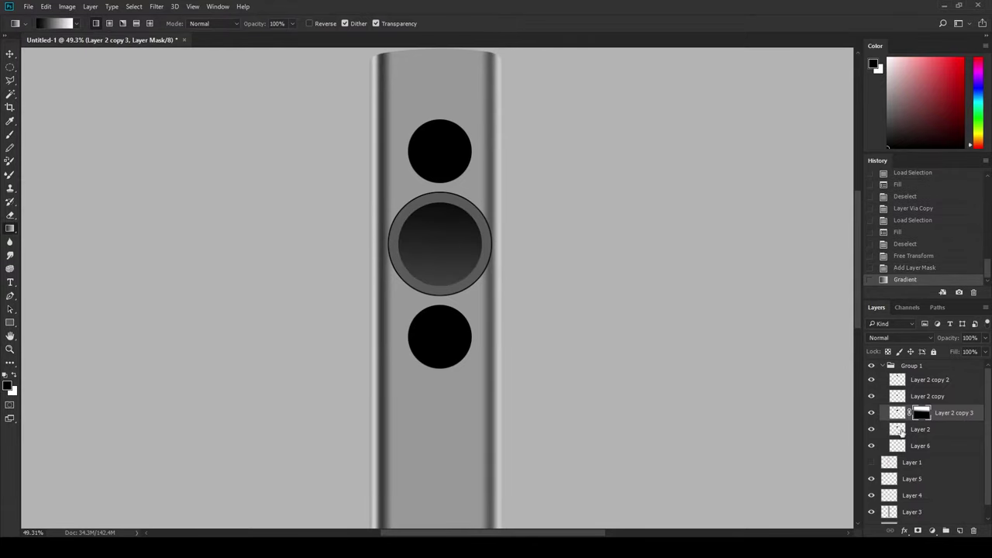
pyautogui.click(900, 430)
pyautogui.click(871, 429)
pyautogui.click(871, 430)
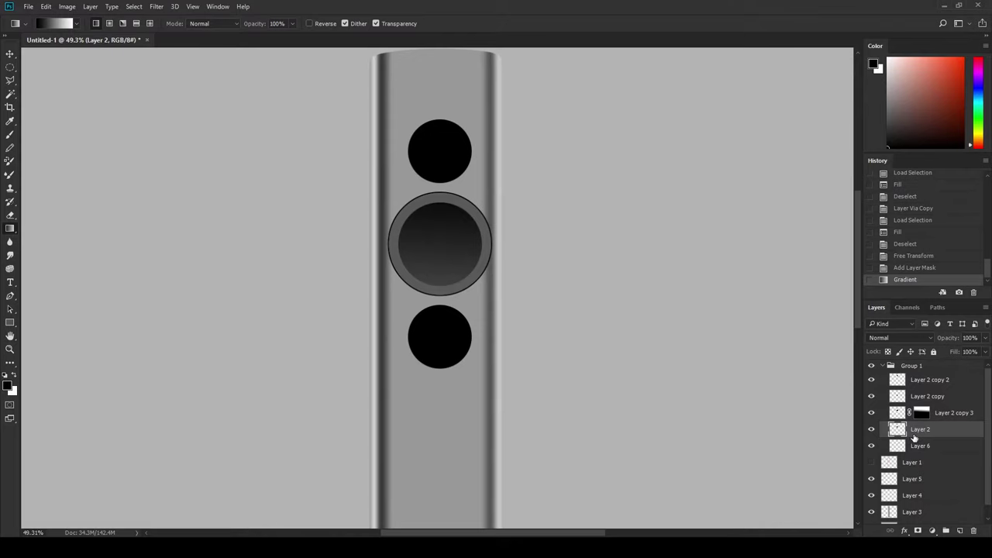
pyautogui.hotkey('ctrl', 'j')
# Darken the copied circle, mask it, and paint highlights along the button's upper and lower rim
pyautogui.press('i')
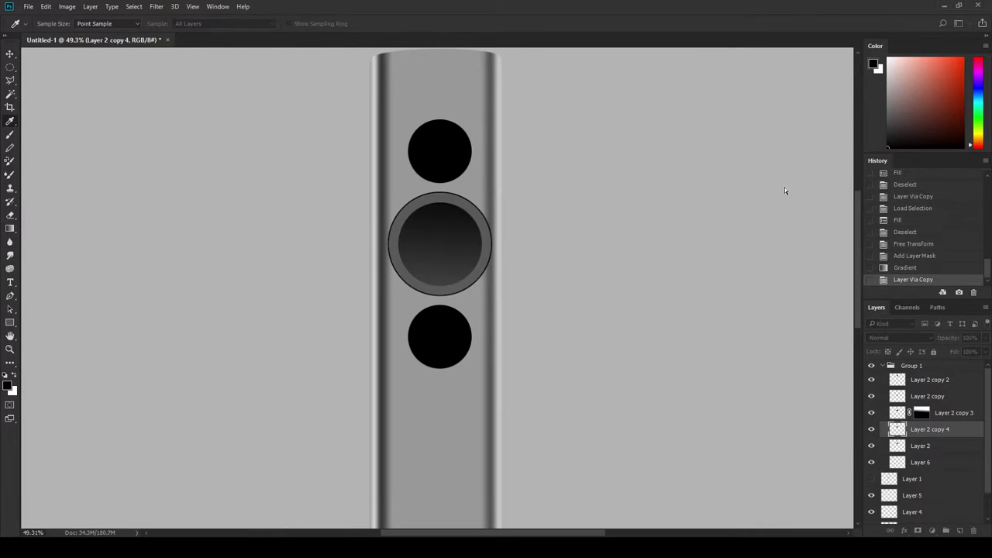
pyautogui.press('g')
pyautogui.click(920, 530)
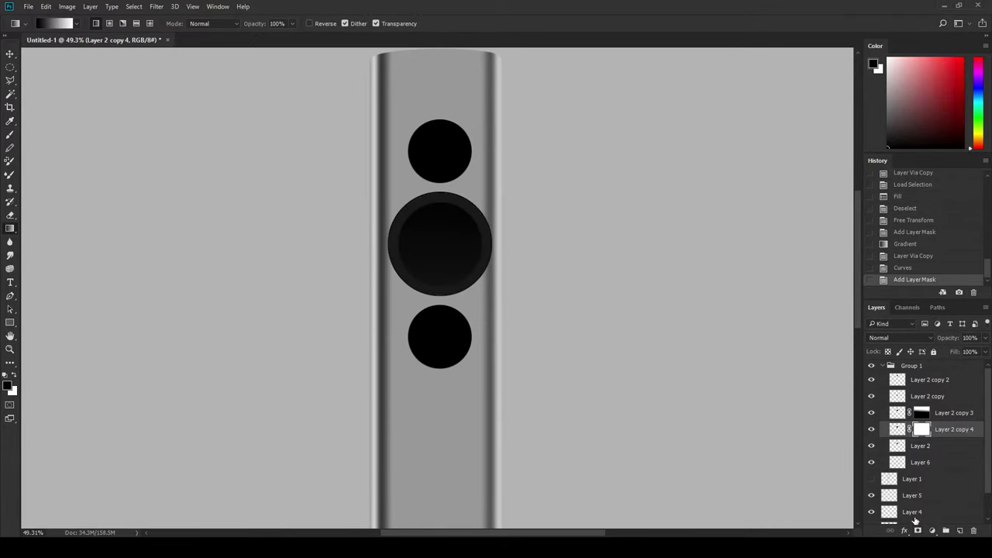
pyautogui.press('b')
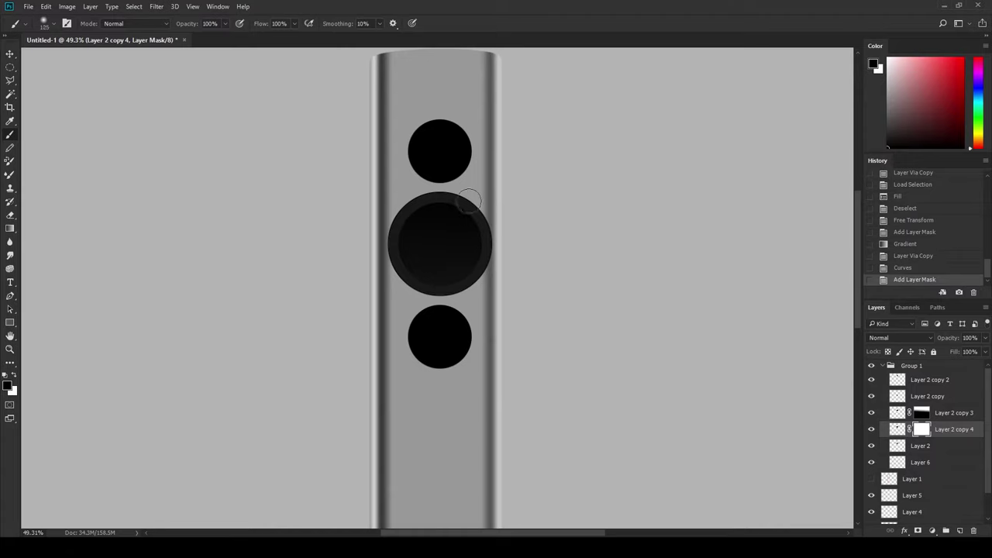
pyautogui.press(']')
pyautogui.press(']')
pyautogui.press(']')
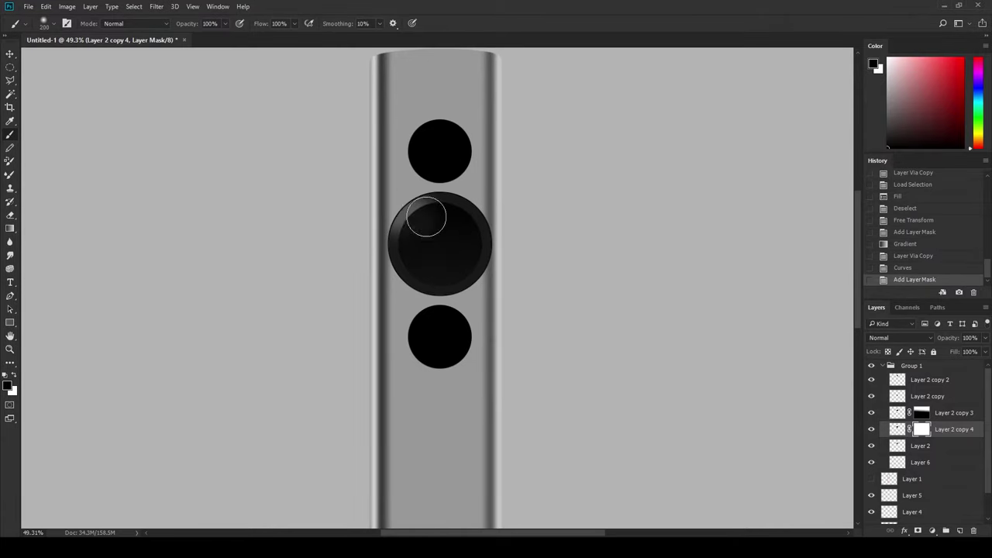
pyautogui.moveTo(392, 206); pyautogui.dragTo(434, 218)
pyautogui.moveTo(407, 198); pyautogui.dragTo(453, 203)
pyautogui.press('[')
pyautogui.press('[')
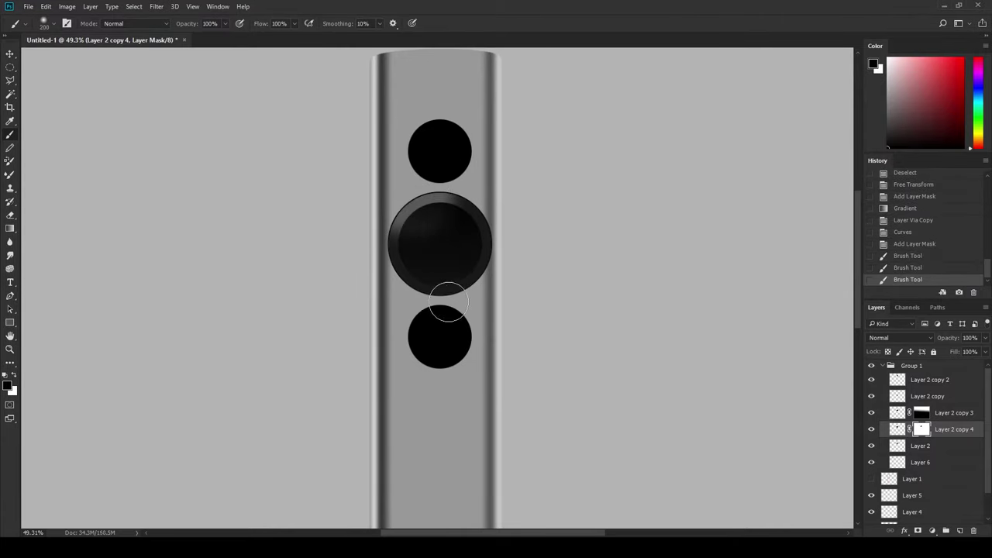
pyautogui.moveTo(407, 318)
pyautogui.mouseDown()
pyautogui.moveTo(496, 279)
pyautogui.moveTo(453, 268)
pyautogui.mouseUp()
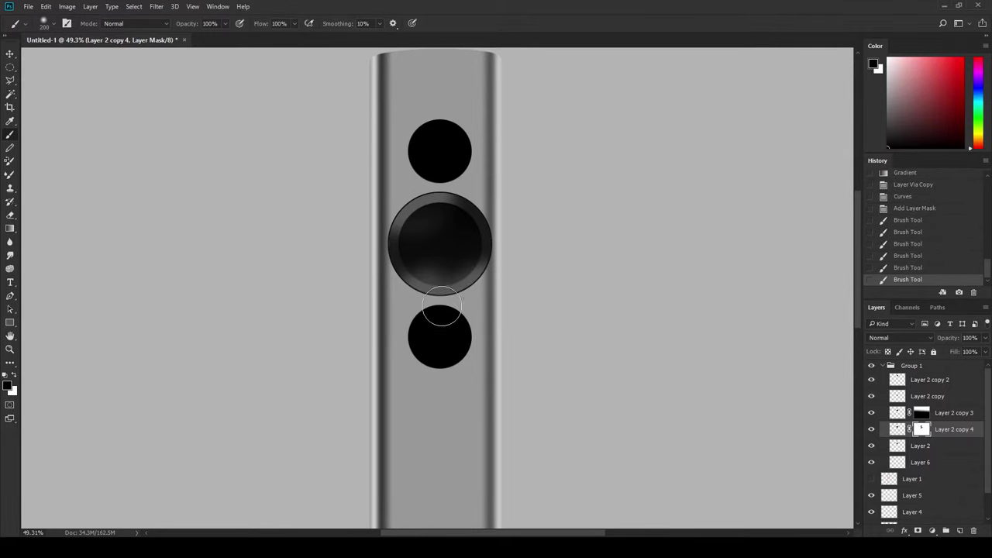
# Fill the inner button area on the mask and restore its lower-right shading
pyautogui.keyDown('ctrl'); pyautogui.click(897, 429); pyautogui.keyUp('ctrl')
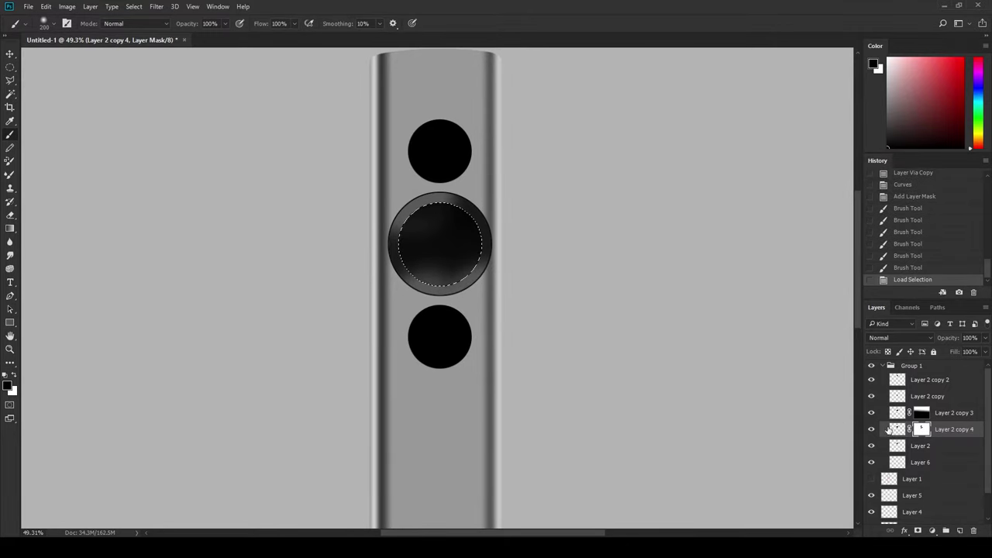
pyautogui.hotkey('ctrl', 'BackSpace')
pyautogui.hotkey('ctrl', 'd')
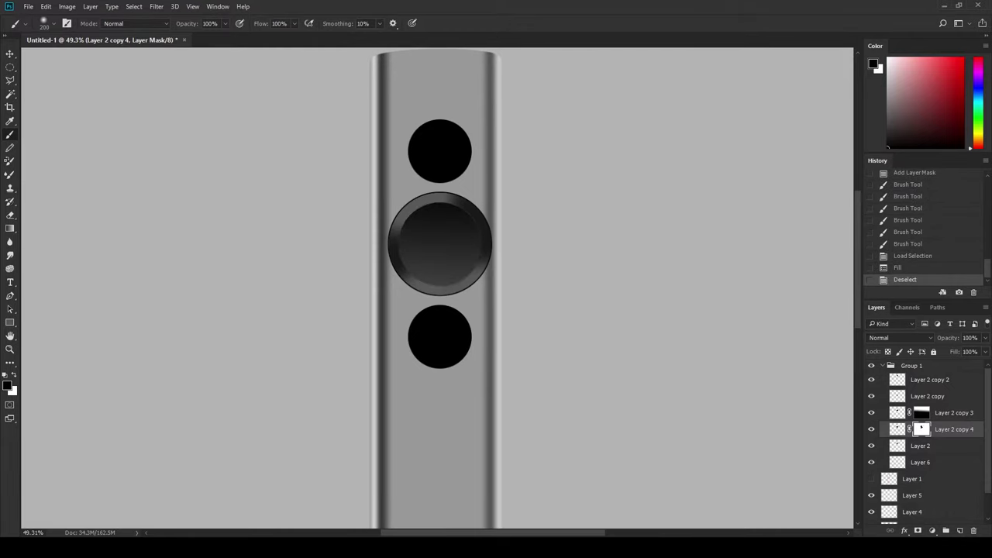
pyautogui.press('x')
pyautogui.moveTo(472, 259)
pyautogui.mouseDown()
pyautogui.moveTo(477, 271)
pyautogui.moveTo(453, 279)
pyautogui.moveTo(475, 268)
pyautogui.mouseUp()
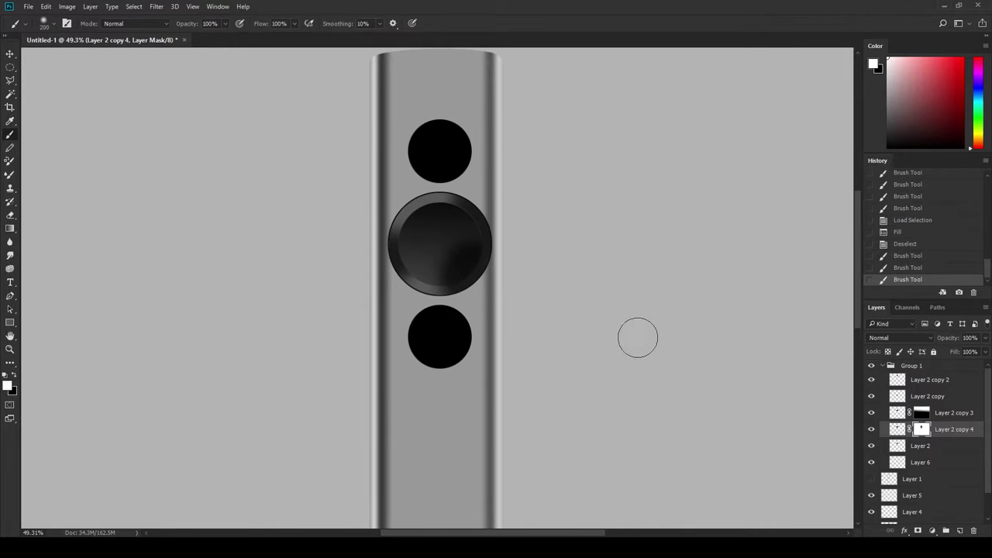
pyautogui.keyDown('ctrl'); pyautogui.click(897, 413); pyautogui.keyUp('ctrl')
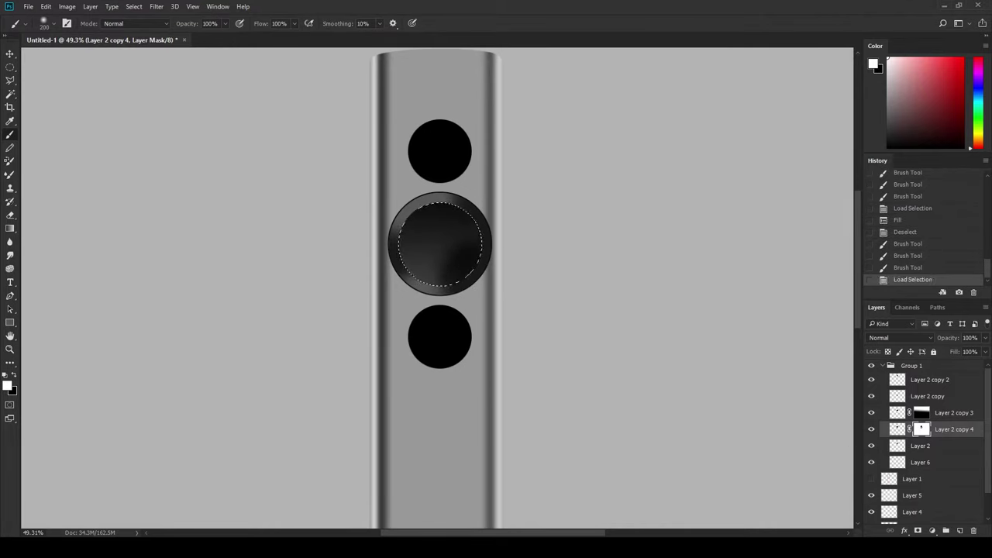
pyautogui.hotkey('ctrl', 'BackSpace')
pyautogui.hotkey('ctrl', 'd')
pyautogui.press('v')
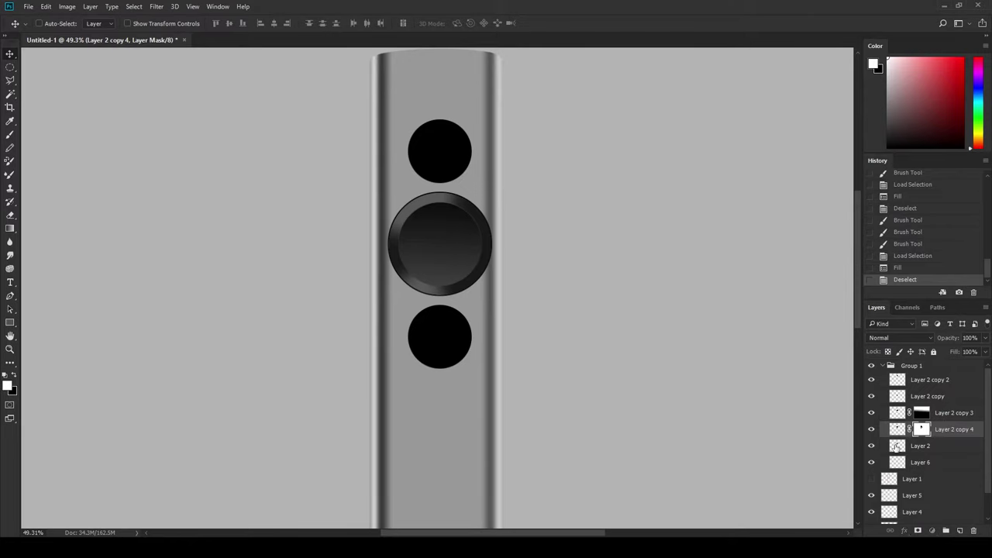
pyautogui.click(897, 446)
# Select both side circles, hide the solid black originals, and add a new outline layer
pyautogui.click(897, 396)
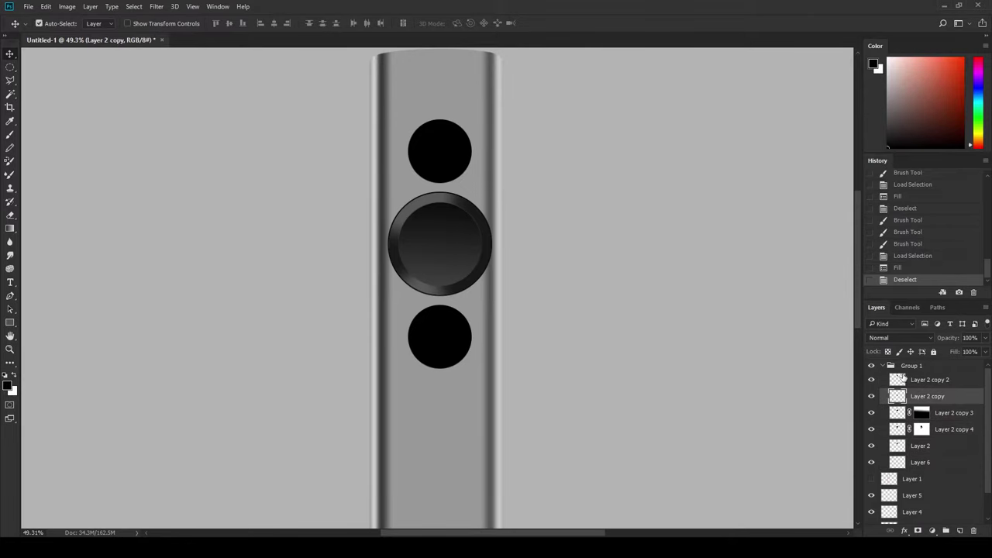
pyautogui.keyDown('ctrl'); pyautogui.click(897, 396); pyautogui.keyUp('ctrl')
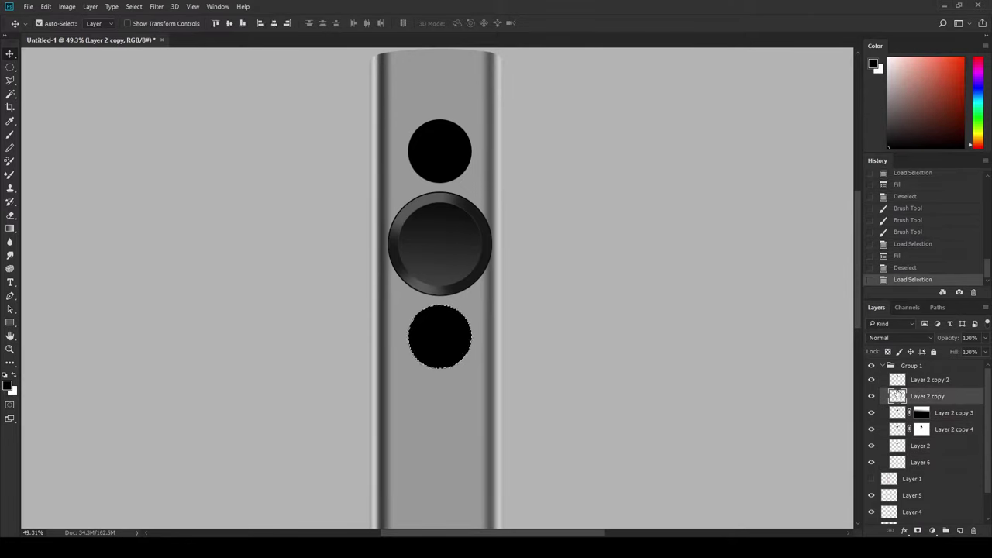
pyautogui.keyDown('ctrl'); pyautogui.keyDown('shift'); pyautogui.click(896, 380); pyautogui.keyUp('shift'); pyautogui.keyUp('ctrl')
pyautogui.click(872, 380)
pyautogui.click(872, 396)
pyautogui.click(916, 381)
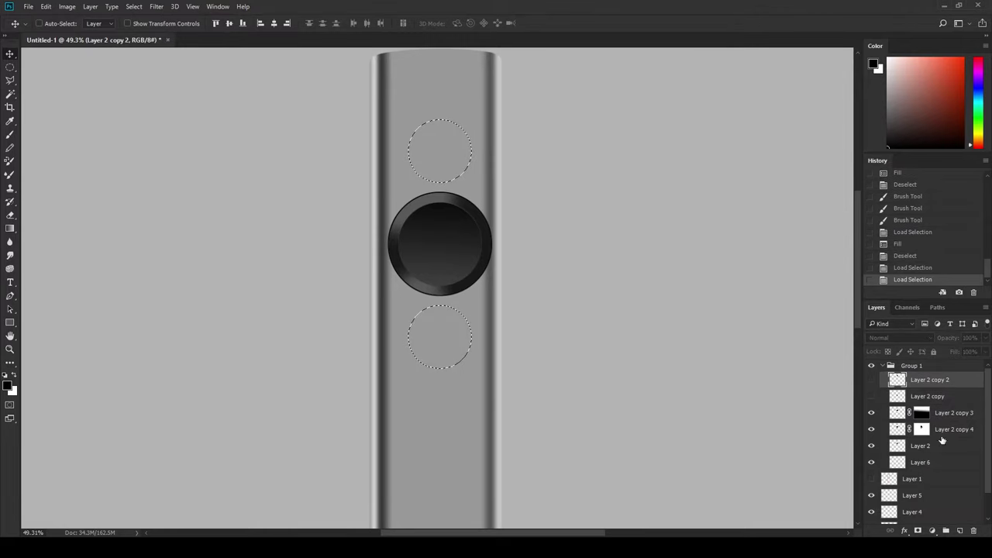
pyautogui.click(959, 532)
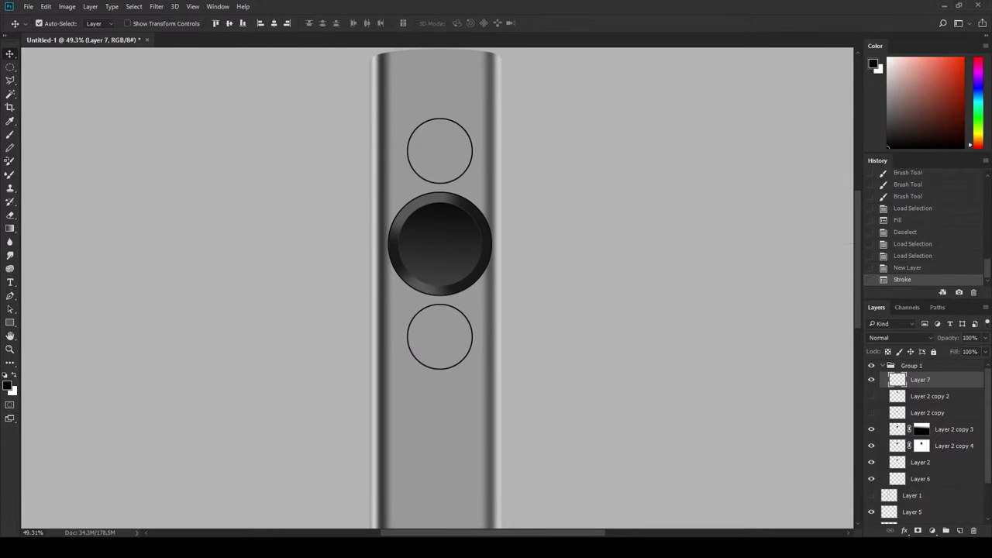
# Stroke both circles in black, with an inverted white copy behind nudged slightly down
pyautogui.hotkey('ctrl', 'd')
pyautogui.hotkey('ctrl', 'Up')
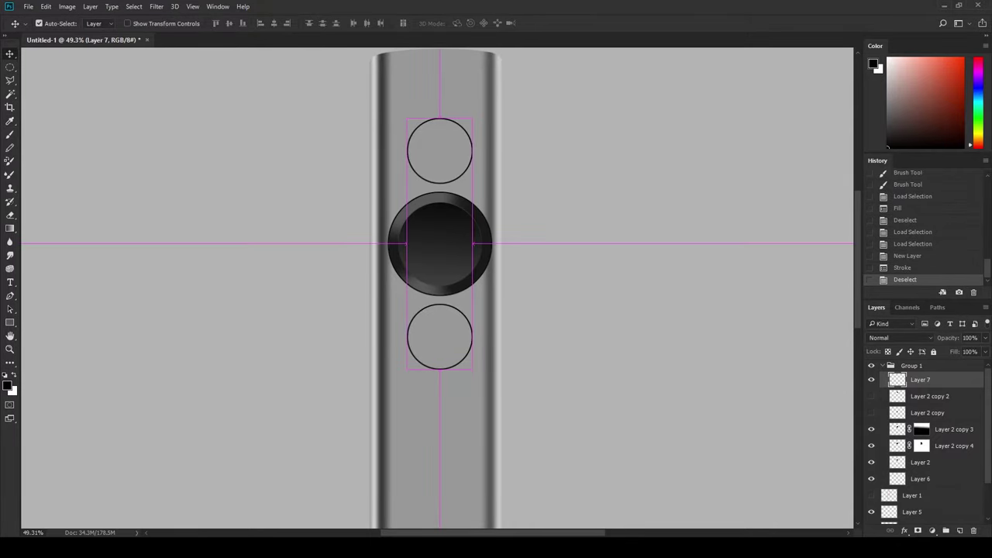
pyautogui.hotkey('ctrl', 'j')
pyautogui.hotkey('ctrl', 'i')
pyautogui.hotkey('ctrl', '[')
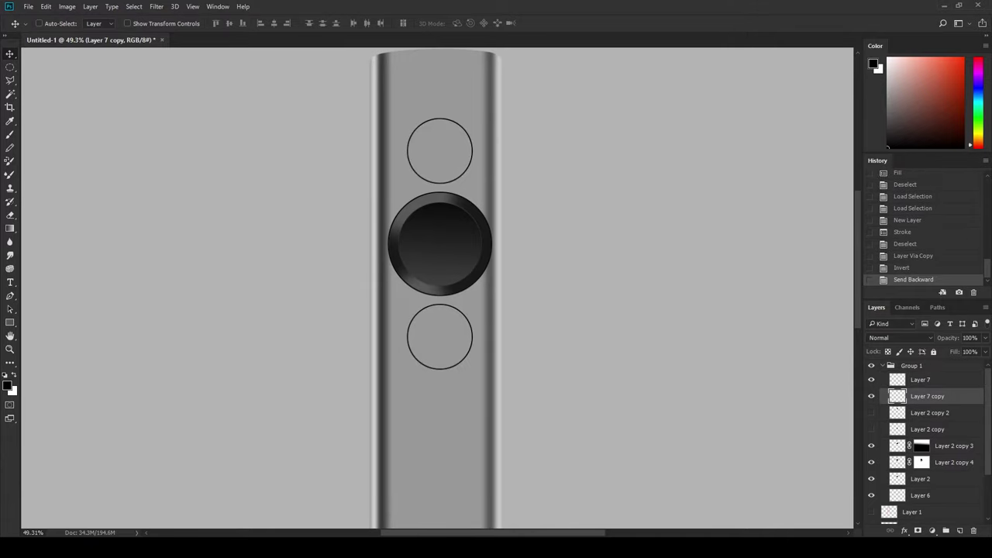
pyautogui.press('Down')
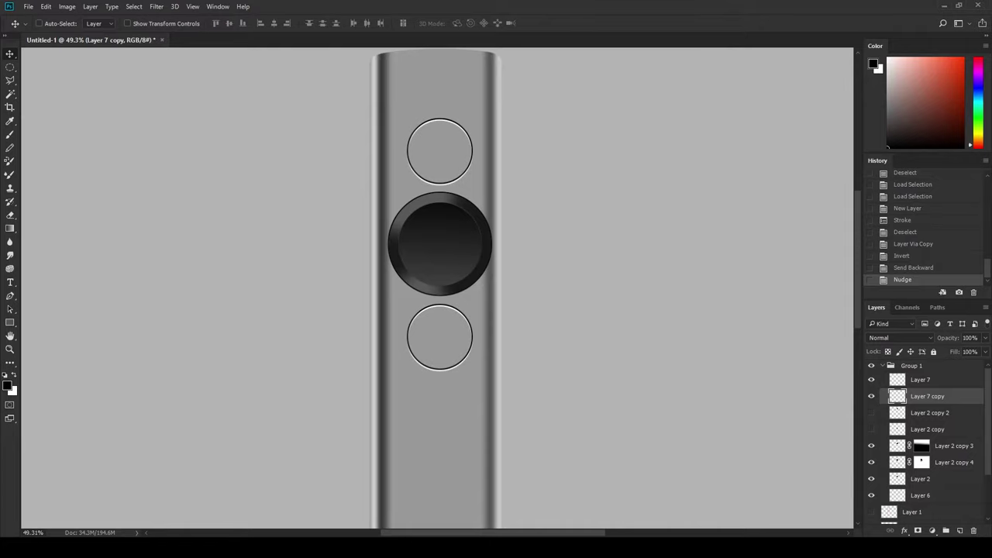
pyautogui.scroll(1, 589, 265)
pyautogui.click(896, 464)
pyautogui.press('i')
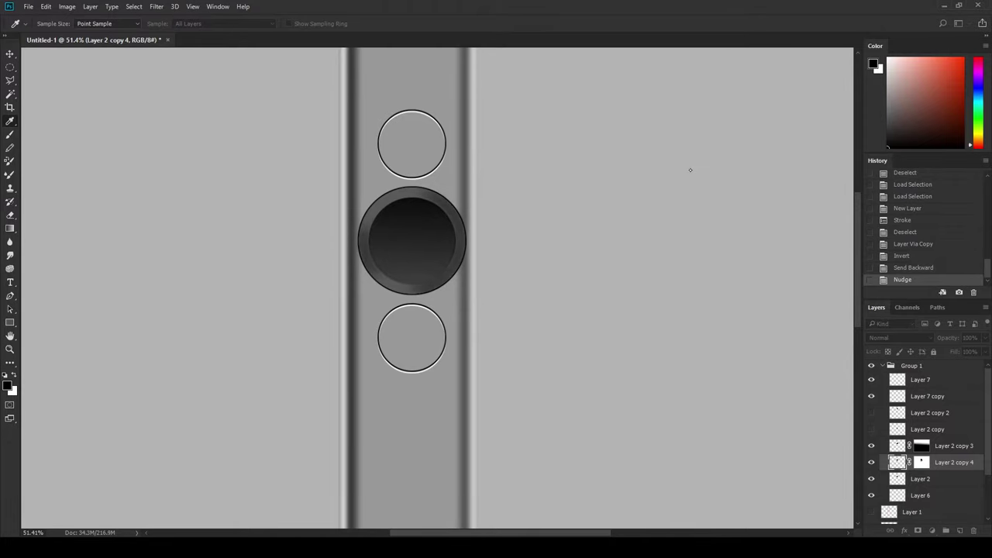
# Brighten the button face and the Layer 2 copy 3 rim with Levels
pyautogui.press('Return')
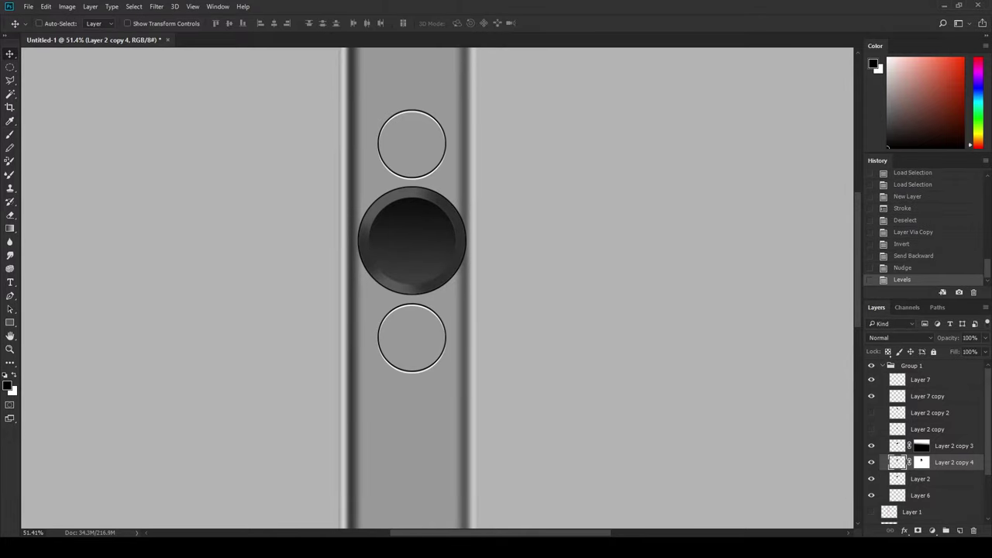
pyautogui.click(941, 447)
pyautogui.hotkey('ctrl', 'l')
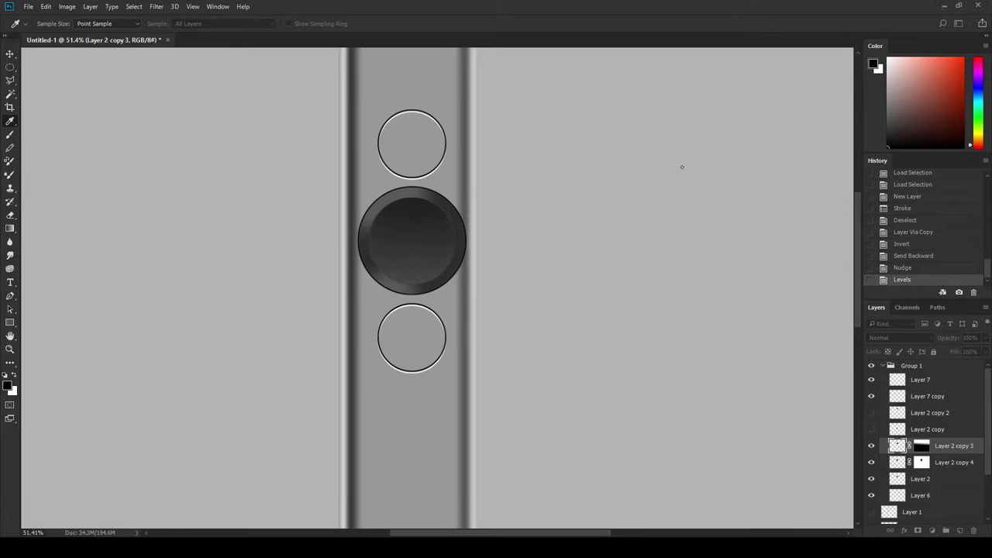
pyautogui.press('Return')
# Zoom out and place a new empty Layer 8 above Group 1
pyautogui.press('z')
pyautogui.moveTo(538, 285)
pyautogui.mouseDown()
pyautogui.moveTo(497, 341)
pyautogui.moveTo(533, 319)
pyautogui.mouseUp()
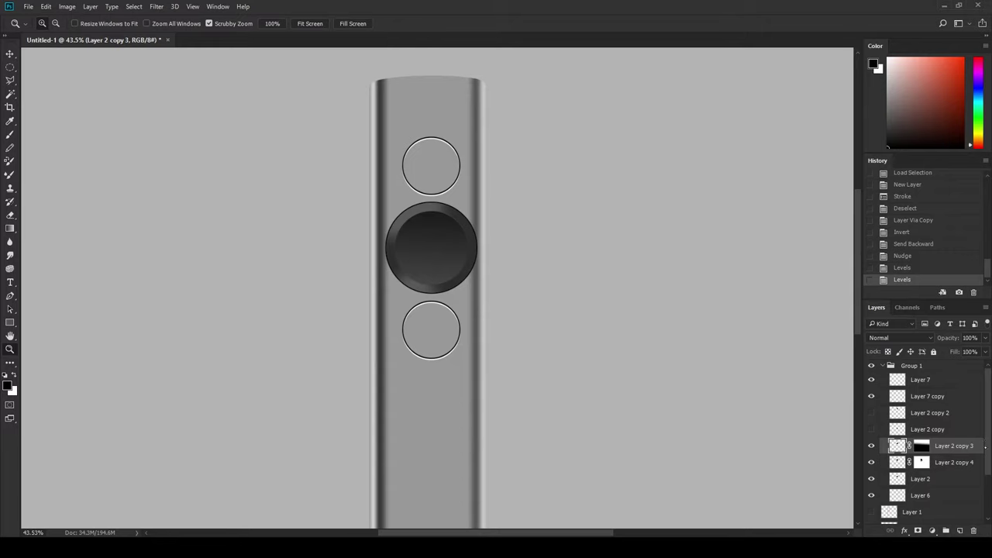
pyautogui.click(959, 531)
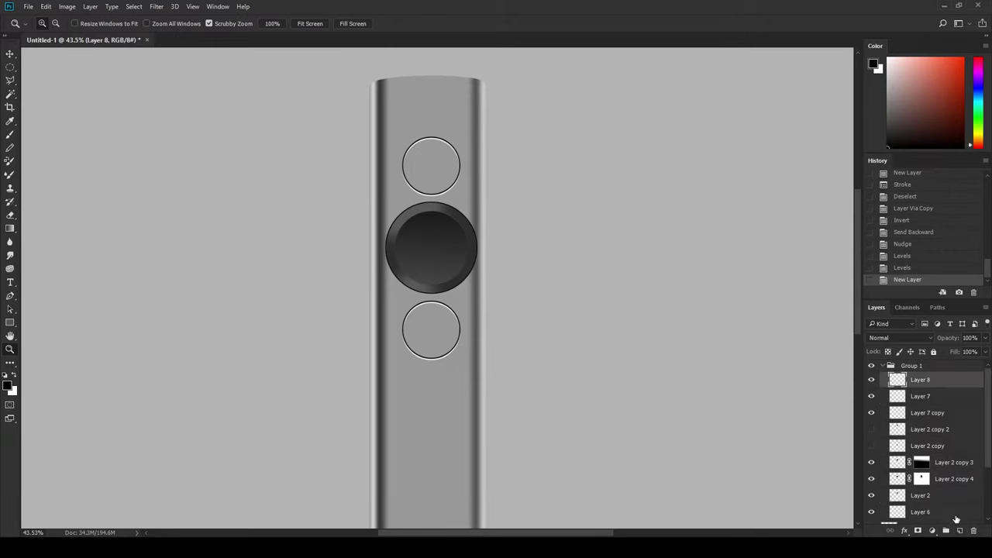
pyautogui.moveTo(912, 373); pyautogui.dragTo(912, 362)
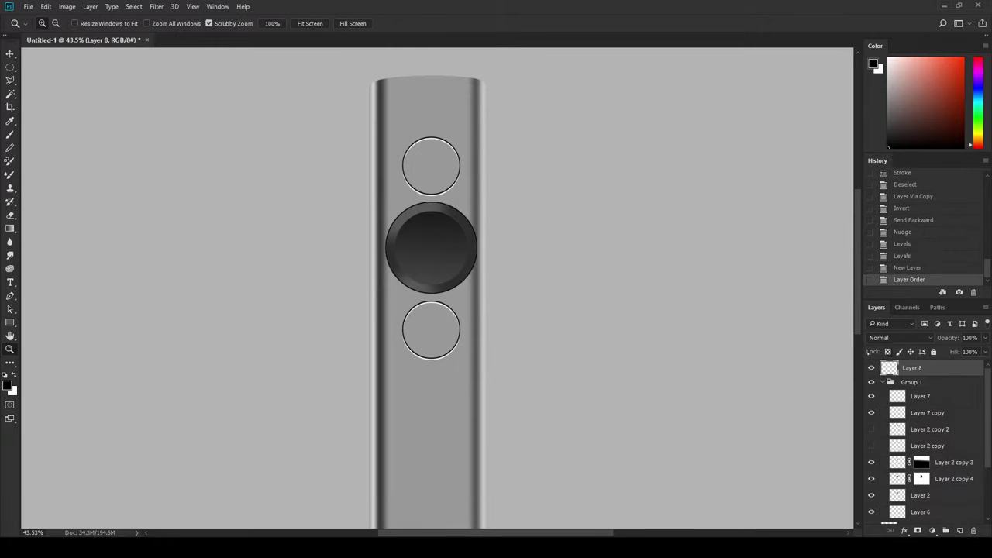
# Fill a thin bright green strip along the remote's left edge and copy it to the right edge
pyautogui.press('m')
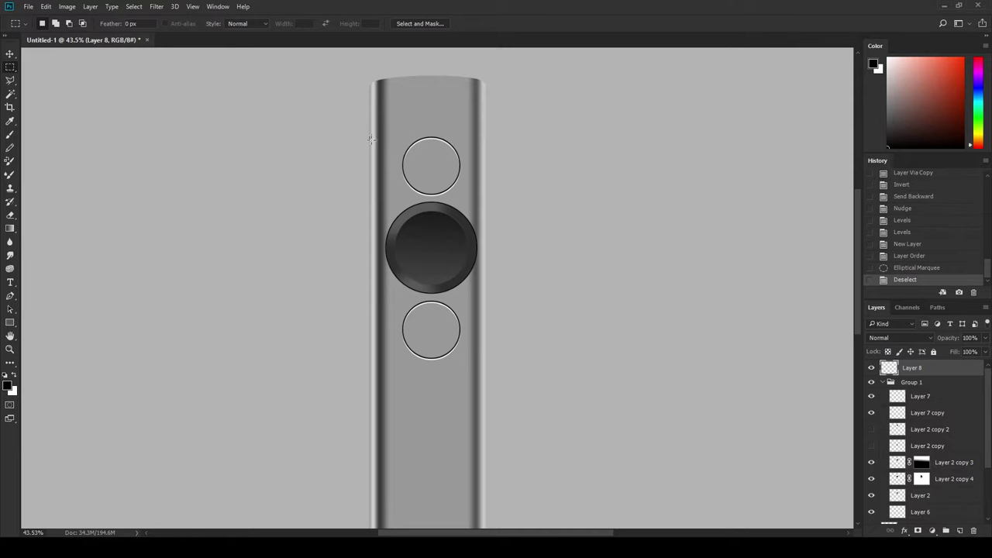
pyautogui.moveTo(371, 134); pyautogui.dragTo(382, 400)
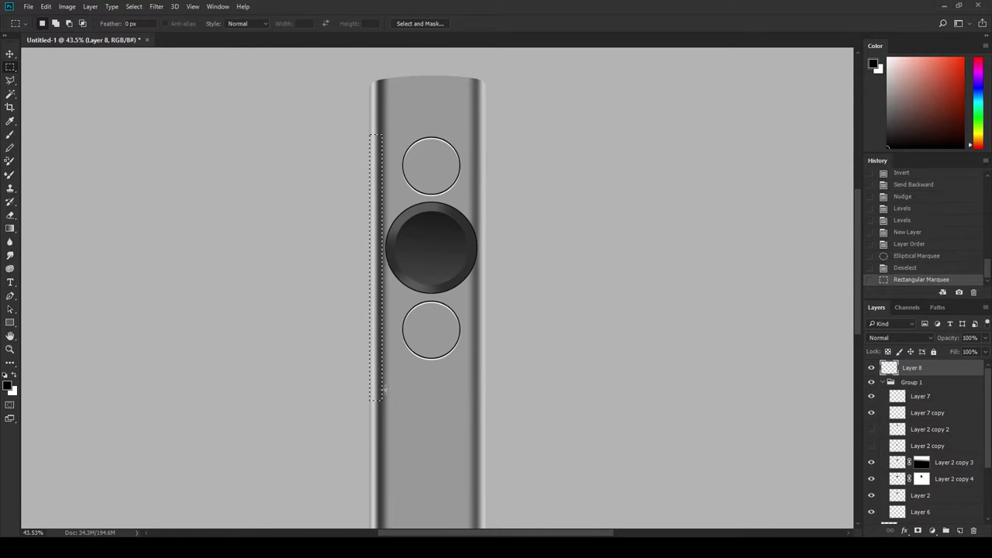
pyautogui.press('Right')
pyautogui.click(978, 110)
pyautogui.click(964, 59)
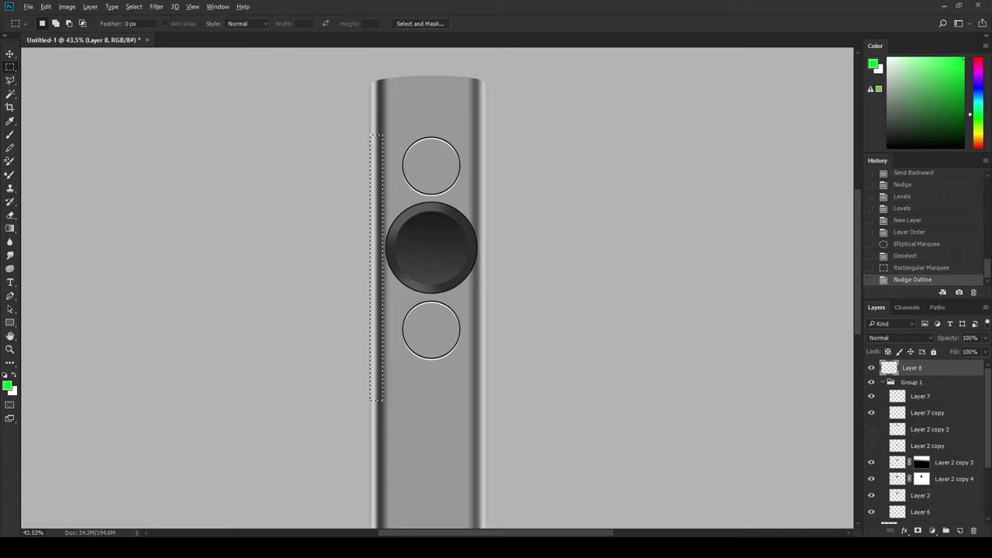
pyautogui.hotkey('alt', 'BackSpace')
pyautogui.hotkey('ctrl', 'd')
pyautogui.press('v')
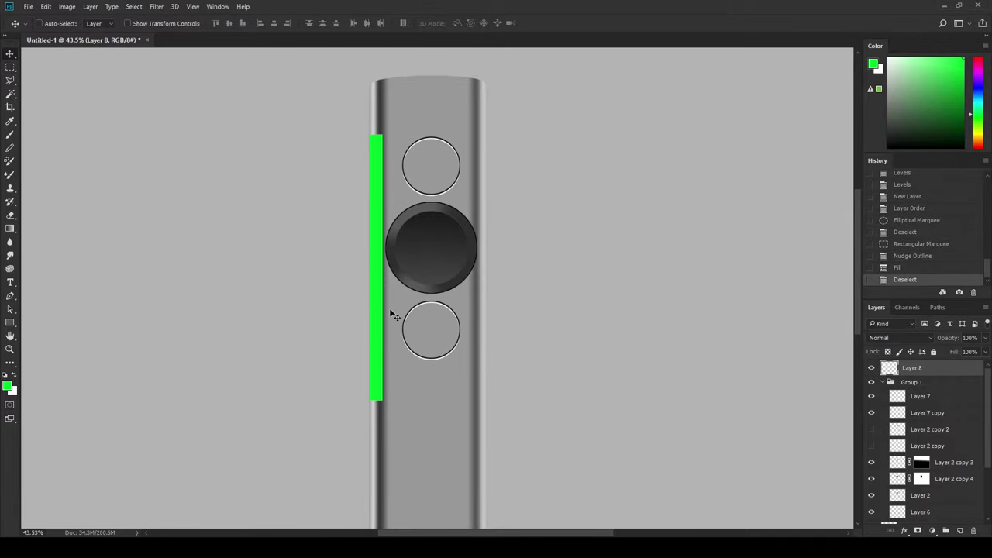
pyautogui.moveTo(377, 326)
pyautogui.mouseDown()
pyautogui.moveTo(478, 315)
pyautogui.moveTo(485, 300)
pyautogui.mouseUp()
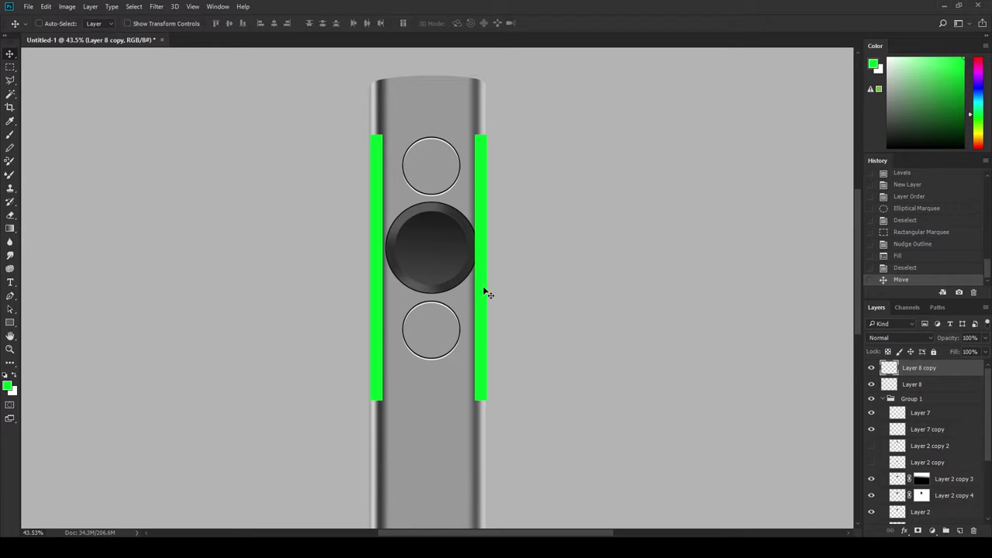
# Fill a thin green band above the centre button and copy the bars below it
pyautogui.press('m')
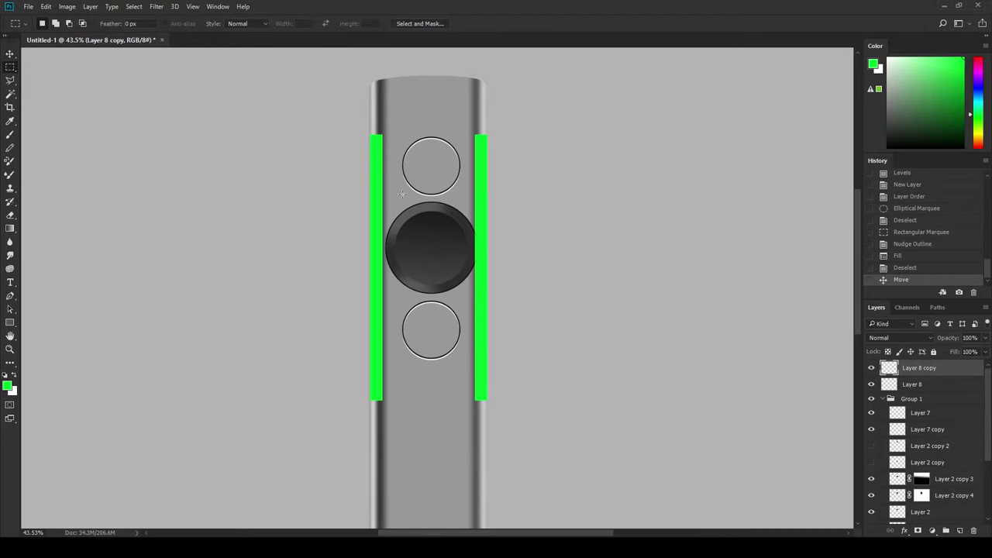
pyautogui.moveTo(376, 196); pyautogui.dragTo(480, 203)
pyautogui.press('Up')
pyautogui.press('Right')
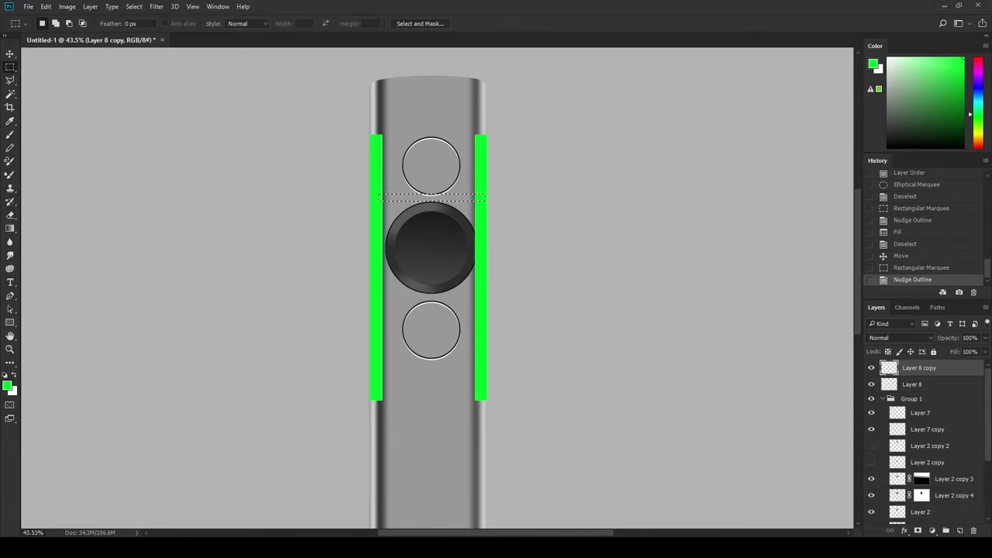
pyautogui.moveTo(344, 186); pyautogui.dragTo(542, 186)
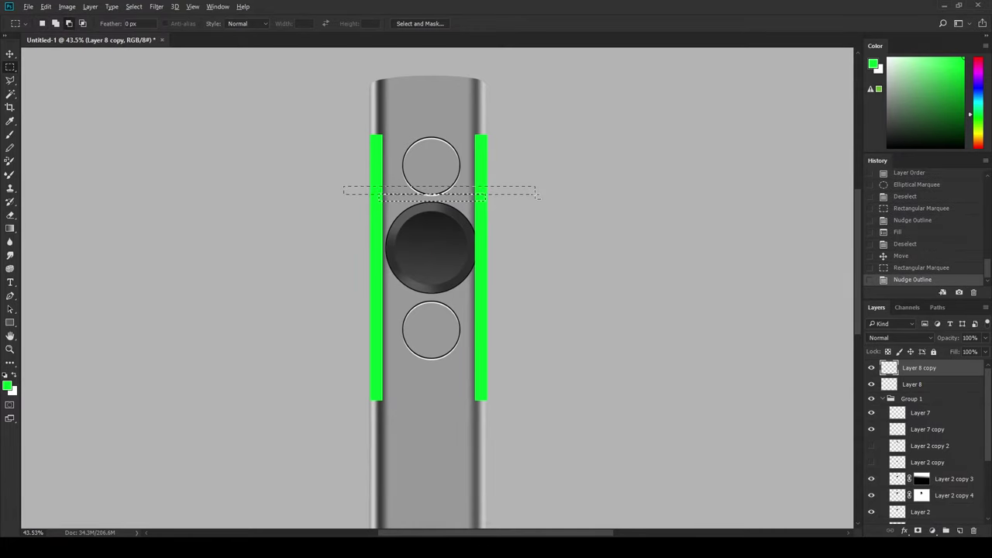
pyautogui.hotkey('alt', 'BackSpace')
pyautogui.hotkey('alt', 'BackSpace')
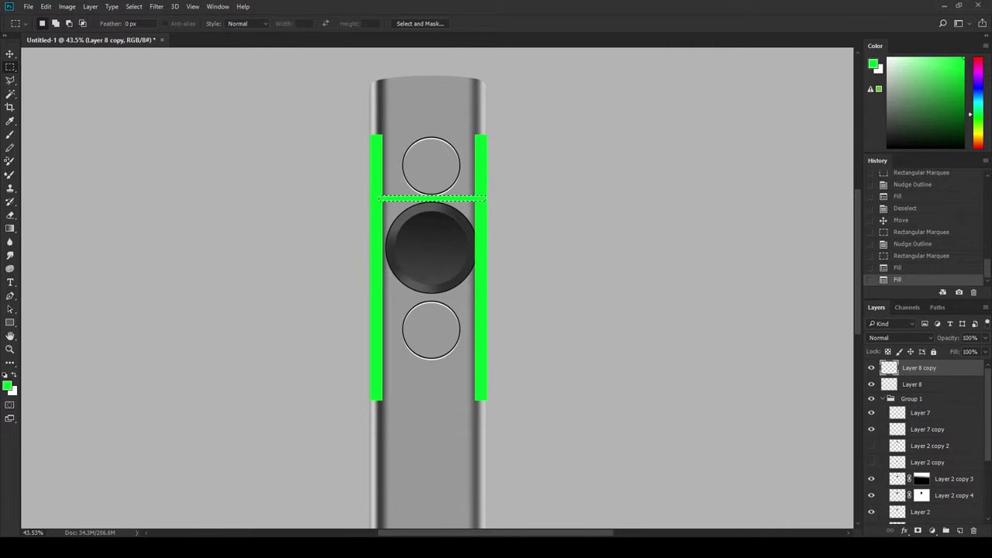
pyautogui.press('v')
pyautogui.hotkey('ctrl', 'd')
pyautogui.moveTo(467, 201); pyautogui.dragTo(474, 301)
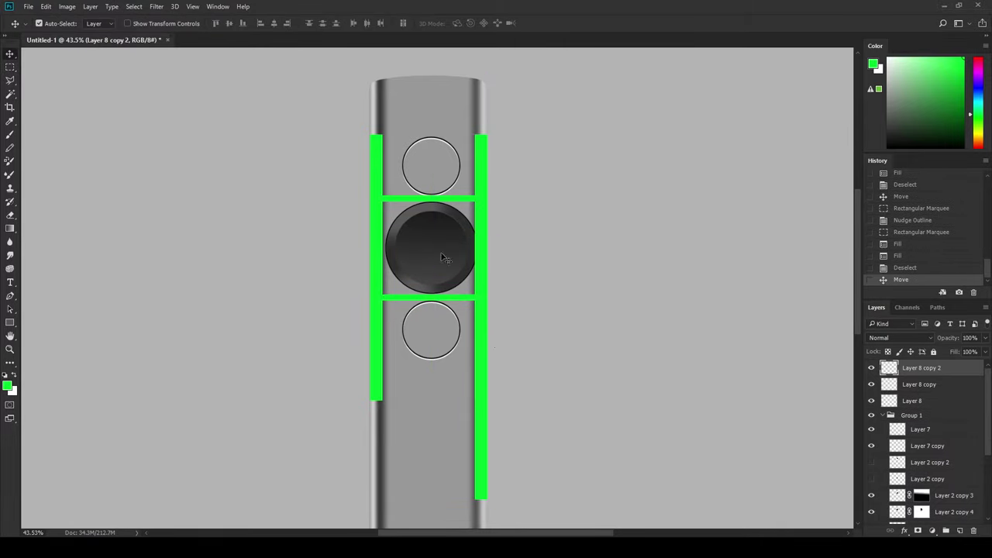
# Nudge the Group 1 button group left and bring it to the top of the stack
pyautogui.click(932, 428)
pyautogui.click(934, 417)
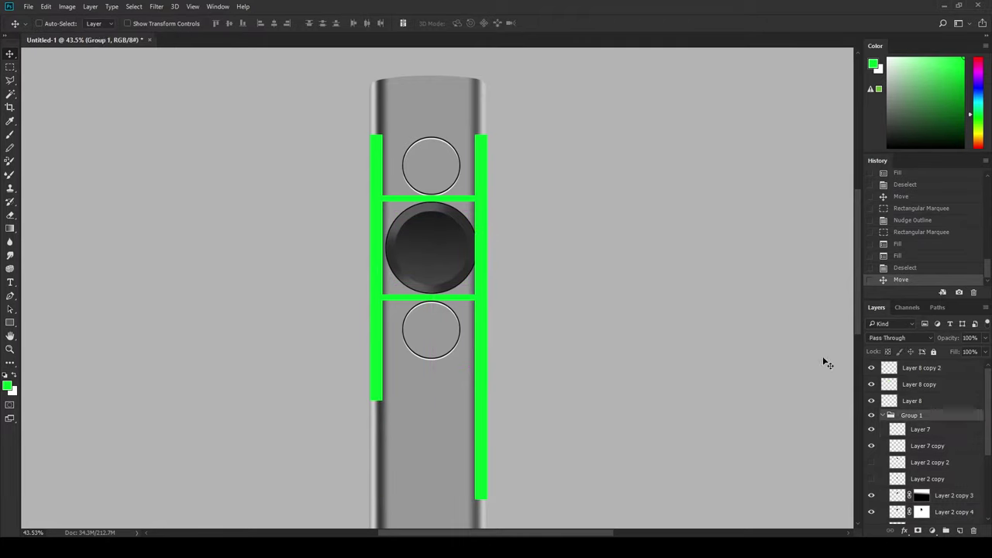
pyautogui.press('Left')
pyautogui.press('Left')
pyautogui.press('Left')
pyautogui.press('Left')
pyautogui.press('Left')
pyautogui.press('Left')
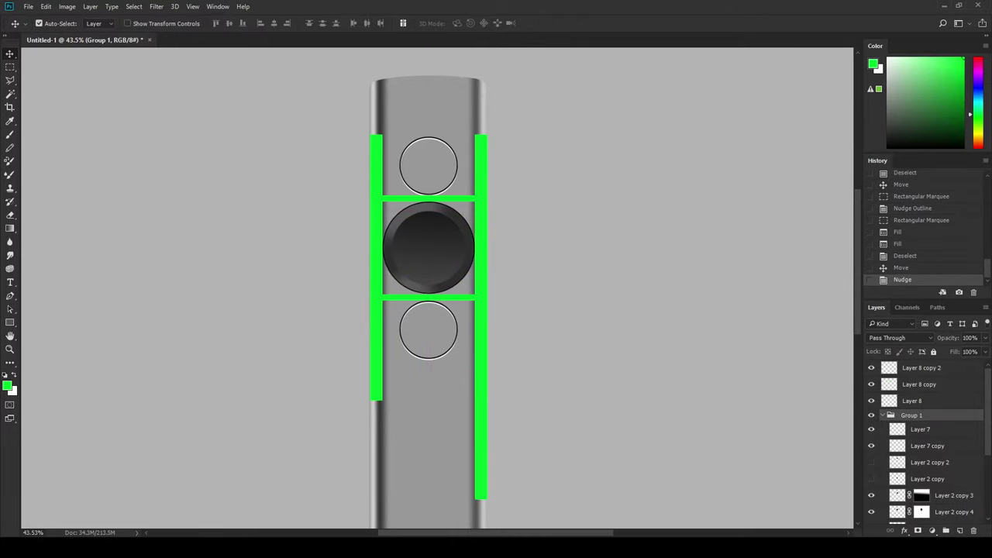
pyautogui.hotkey('ctrl', 'shift', ']')
pyautogui.press('Left')
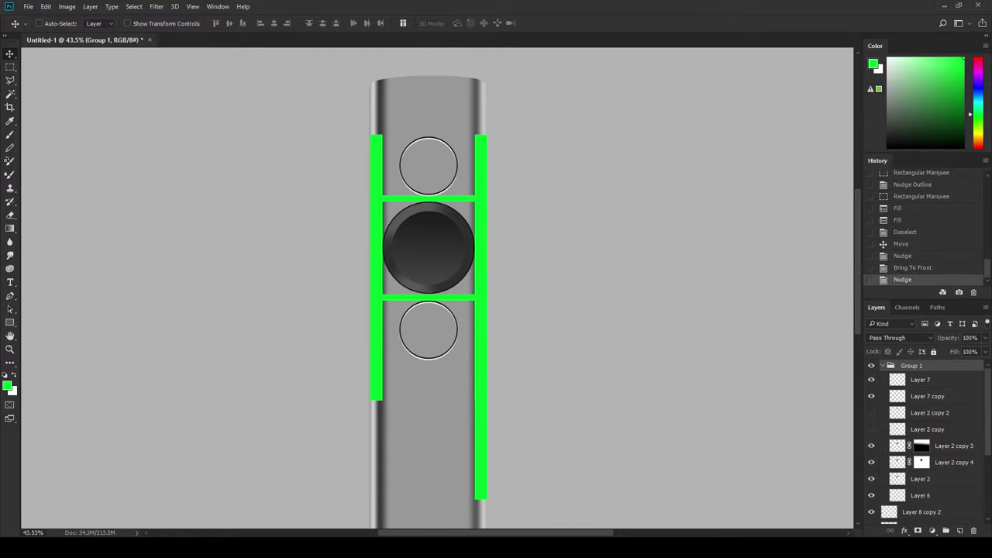
# Select Layer 8, Layer 8 copy and Layer 8 copy 2 and group them with Ctrl+G
pyautogui.keyDown('ctrl'); pyautogui.click(479, 301); pyautogui.keyUp('ctrl')
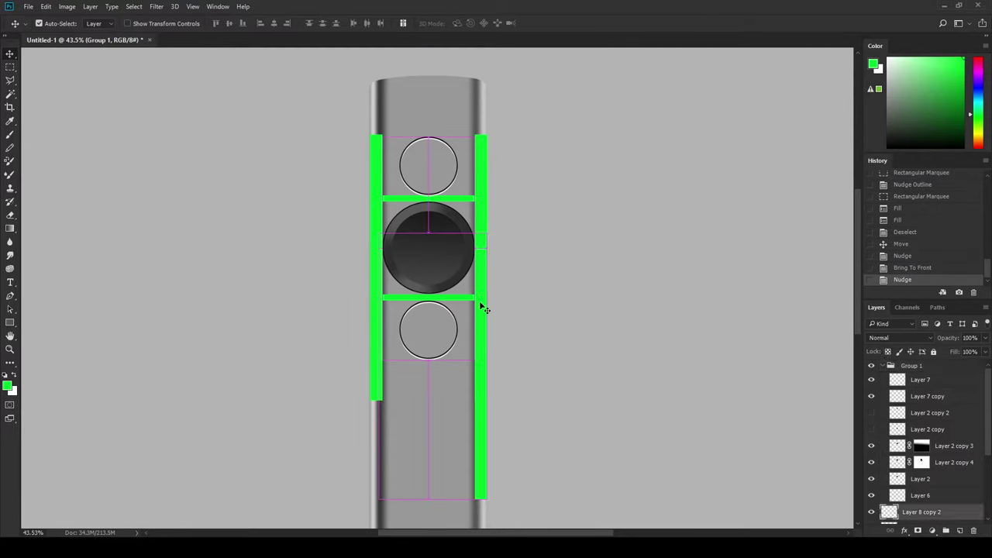
pyautogui.click(870, 513)
pyautogui.scroll(-3, 926, 441)
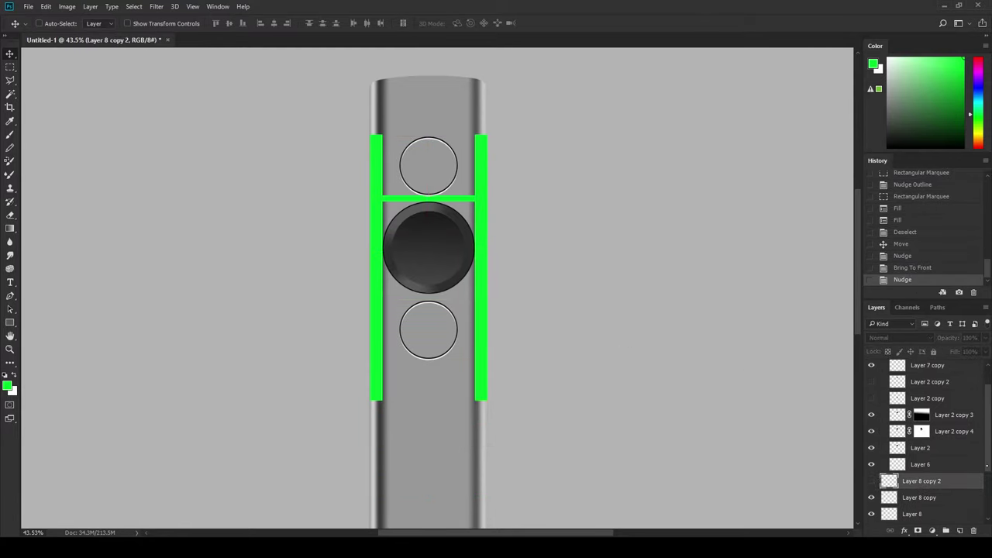
pyautogui.click(871, 480)
pyautogui.click(870, 496)
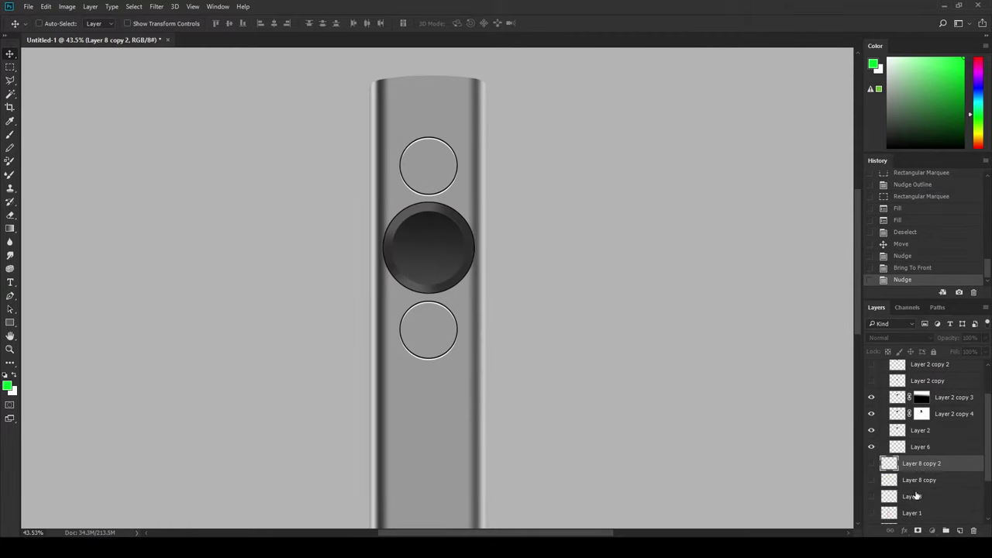
pyautogui.keyDown('shift'); pyautogui.click(916, 496); pyautogui.keyUp('shift')
pyautogui.hotkey('ctrl', 'g')
# Hide Group 2, zoom to the remote's top, and make sure Group 1 is visible
pyautogui.click(872, 462)
pyautogui.press('z')
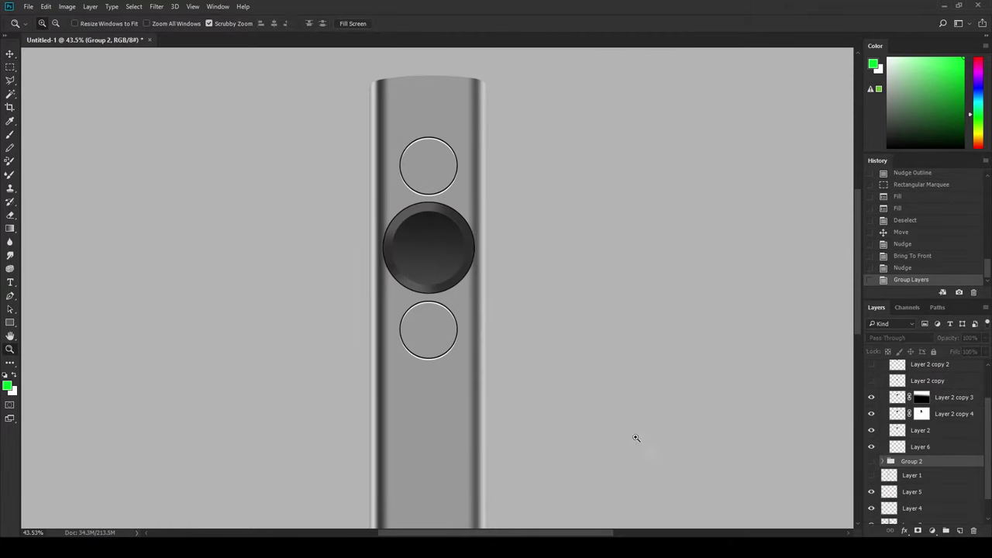
pyautogui.moveTo(636, 438); pyautogui.dragTo(549, 368)
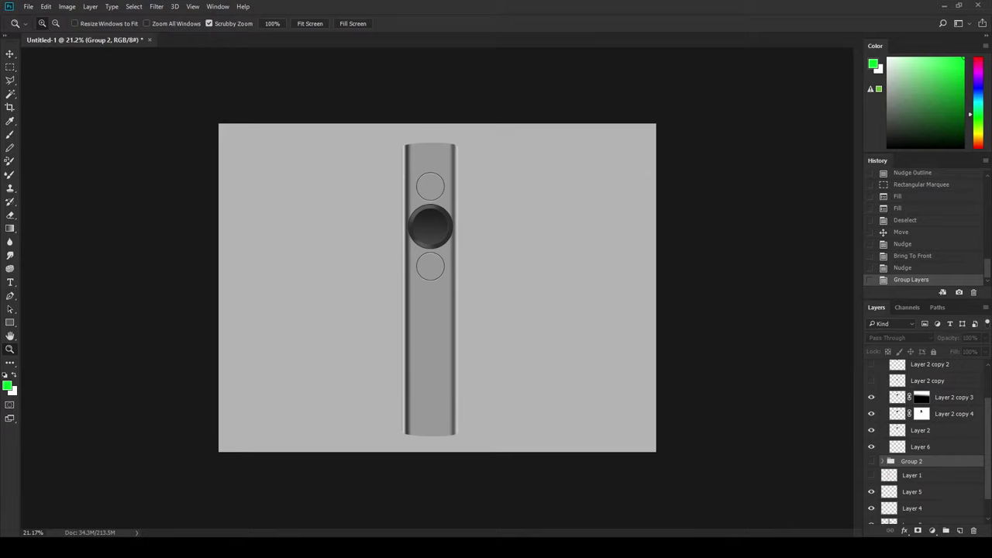
pyautogui.moveTo(449, 185); pyautogui.dragTo(614, 160)
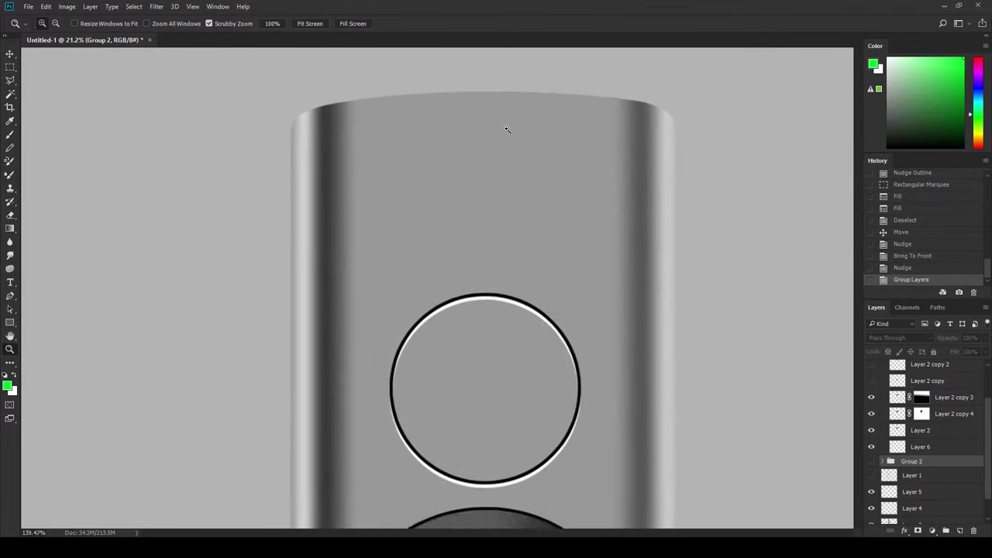
pyautogui.scroll(2, 924, 364)
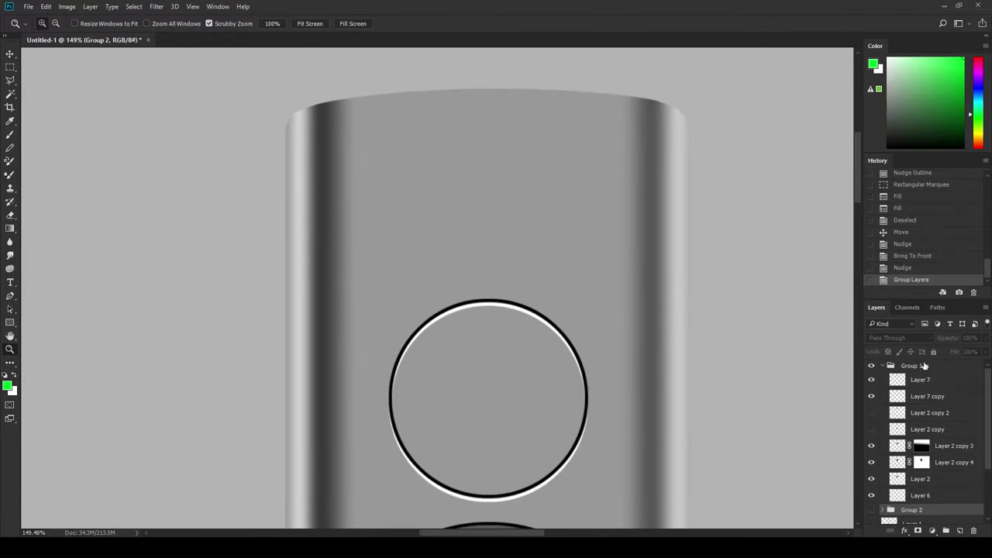
pyautogui.click(872, 365)
pyautogui.click(872, 365)
pyautogui.click(915, 365)
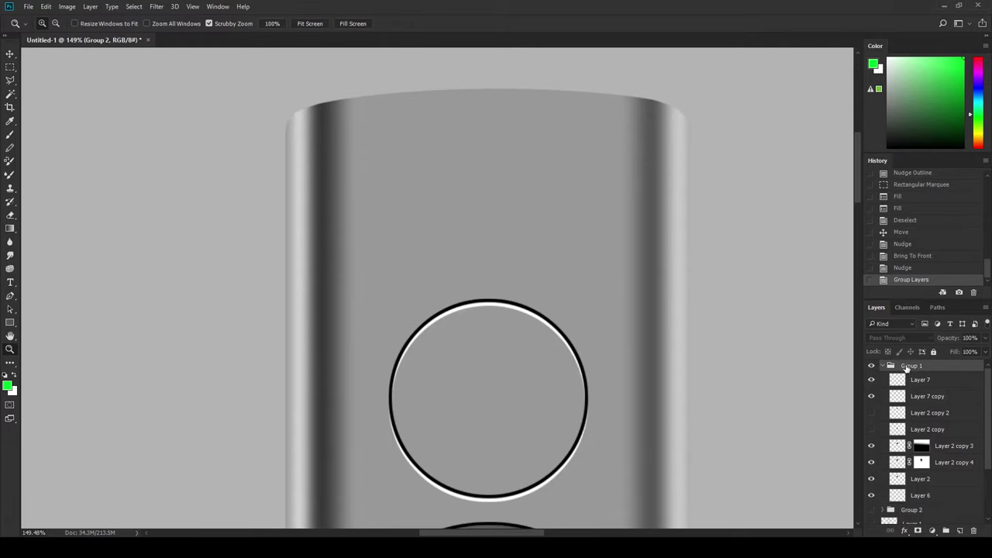
# Add Layer 9 above Group 1 and load the remote body's outline as a selection
pyautogui.click(959, 530)
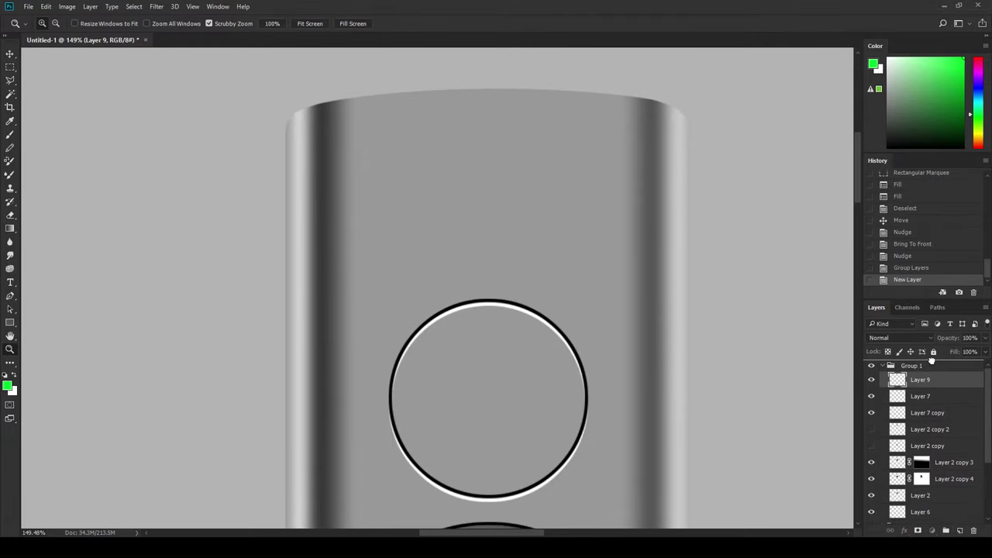
pyautogui.moveTo(929, 367); pyautogui.dragTo(930, 361)
pyautogui.moveTo(406, 129); pyautogui.dragTo(464, 171)
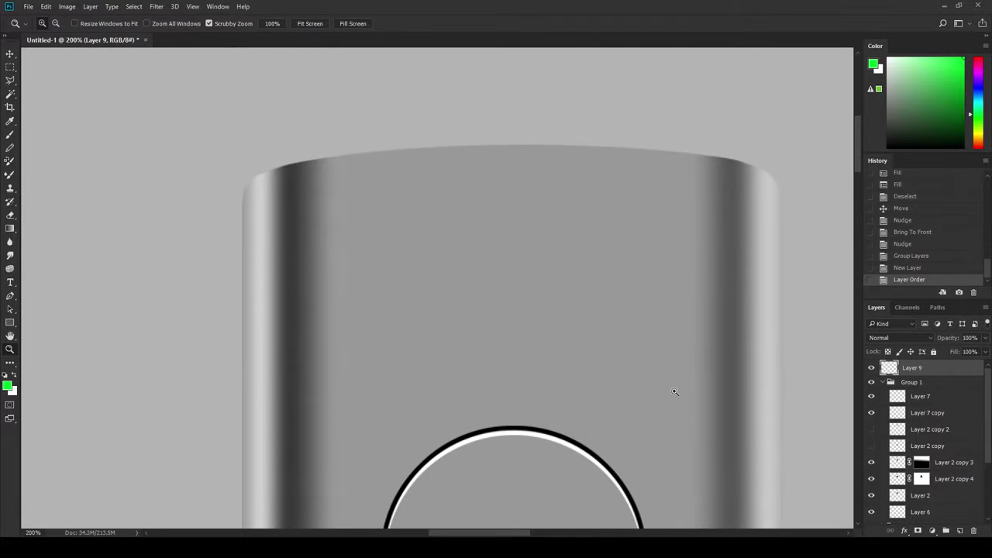
pyautogui.press('v')
pyautogui.scroll(-5, 923, 450)
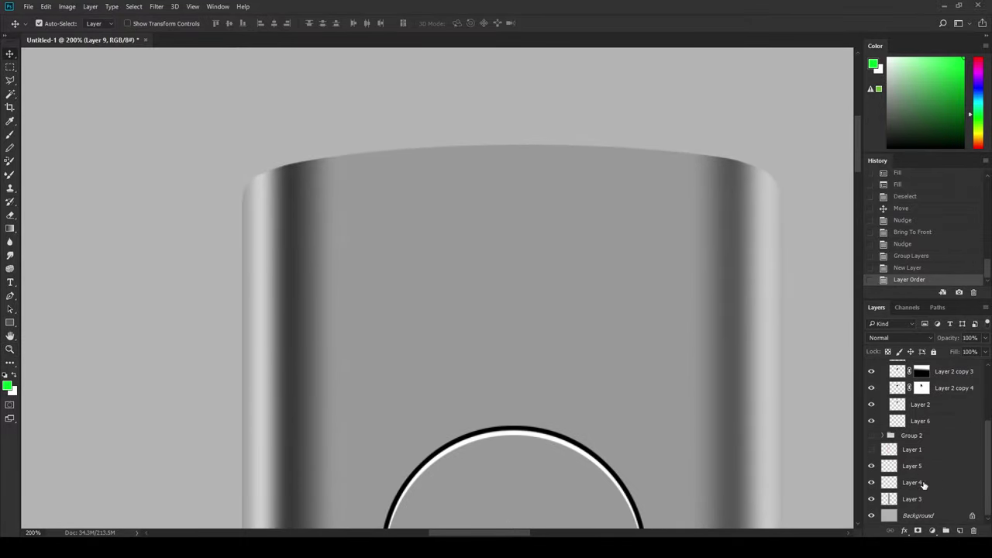
pyautogui.keyDown('ctrl'); pyautogui.click(891, 499); pyautogui.keyUp('ctrl')
pyautogui.scroll(3, 923, 450)
pyautogui.scroll(2, 923, 449)
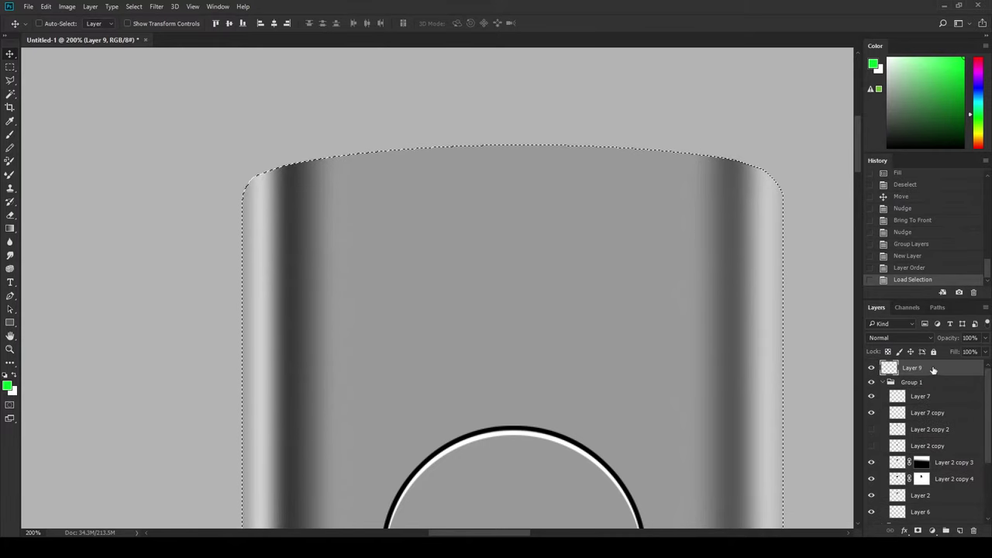
# Stroke the body selection in white on Layer 9 and deselect
pyautogui.press('z')
pyautogui.moveTo(375, 192); pyautogui.dragTo(300, 221)
pyautogui.press('i')
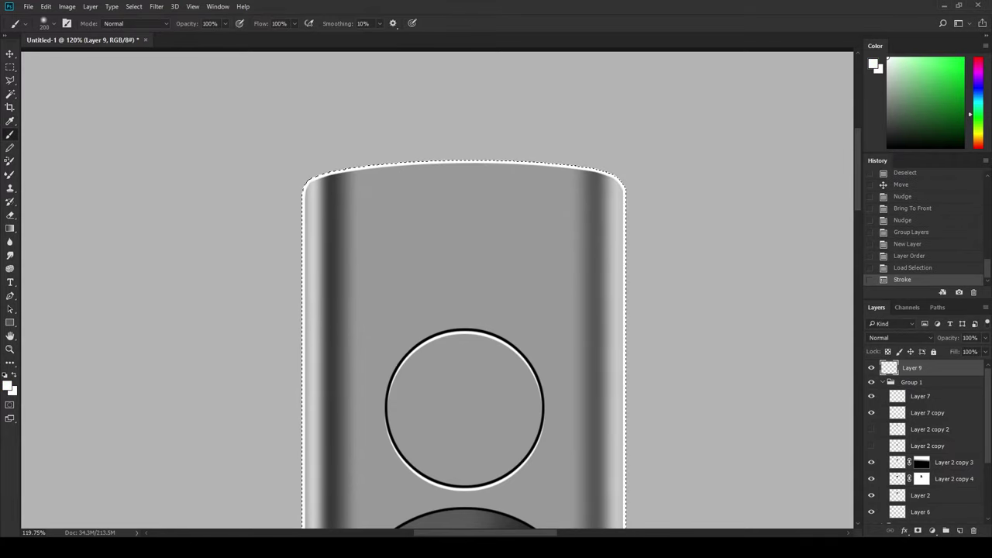
pyautogui.hotkey('ctrl', 'd')
pyautogui.press('e')
# Erase parts of the white outline at the top, including the upper-right corner
pyautogui.press('[')
pyautogui.press('[')
pyautogui.press('[')
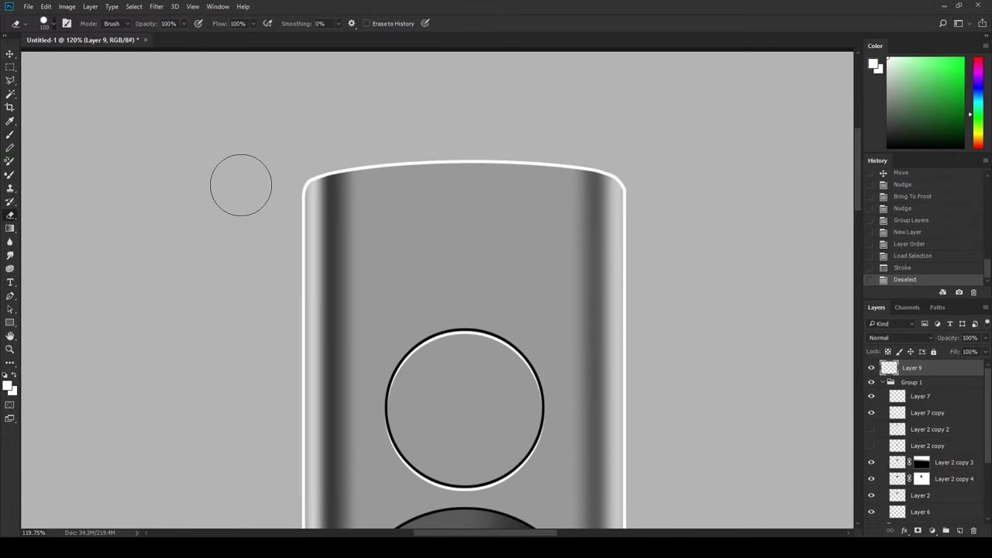
pyautogui.moveTo(256, 193)
pyautogui.mouseDown()
pyautogui.moveTo(299, 222)
pyautogui.moveTo(310, 186)
pyautogui.mouseUp()
pyautogui.press('[')
pyautogui.press('[')
pyautogui.press('[')
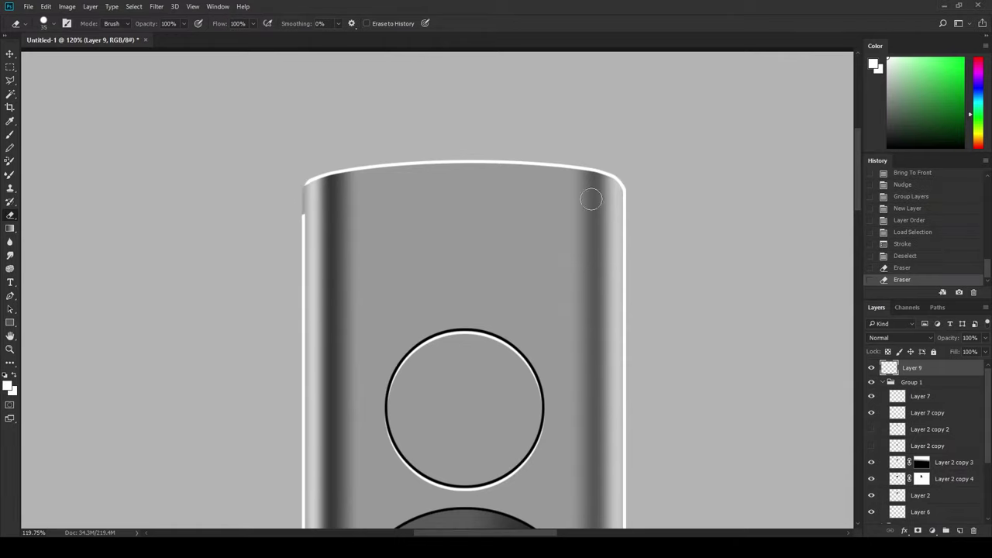
pyautogui.moveTo(609, 204); pyautogui.dragTo(608, 193)
pyautogui.click(624, 207)
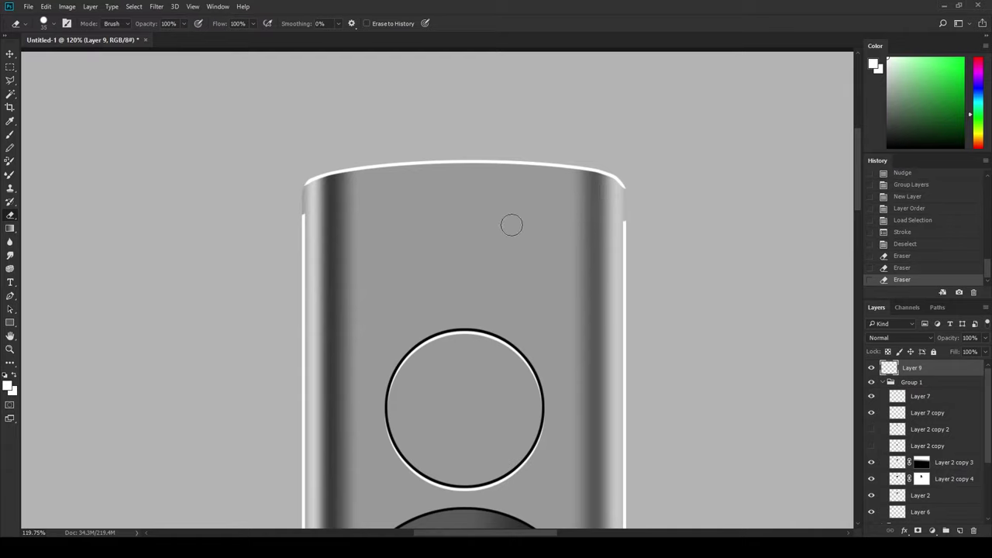
# Erase sections of the left and right outline near the remote's bottom
pyautogui.press('z')
pyautogui.moveTo(620, 325); pyautogui.dragTo(572, 238)
pyautogui.scroll(-3, 572, 238)
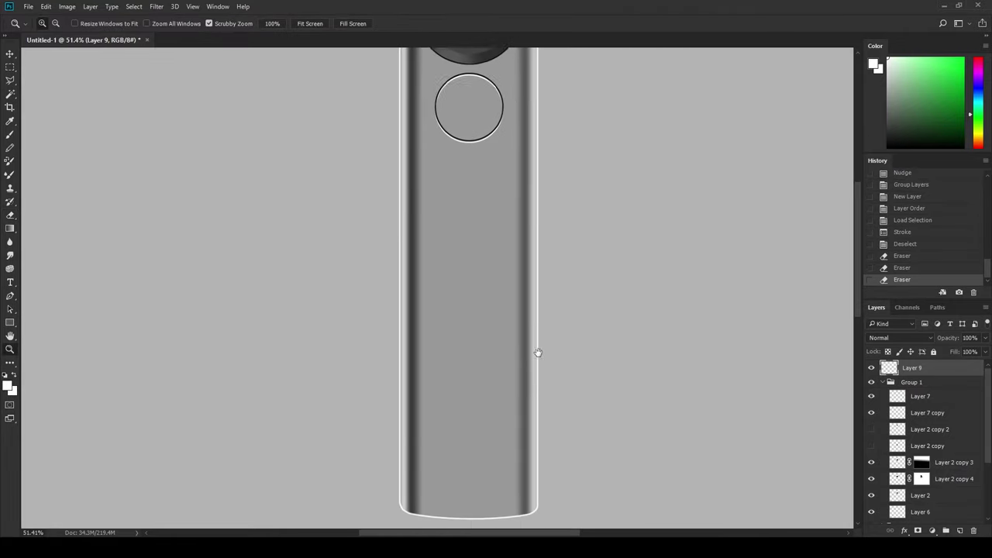
pyautogui.scroll(-5, 538, 350)
pyautogui.scroll(5, 443, 284)
pyautogui.press('e')
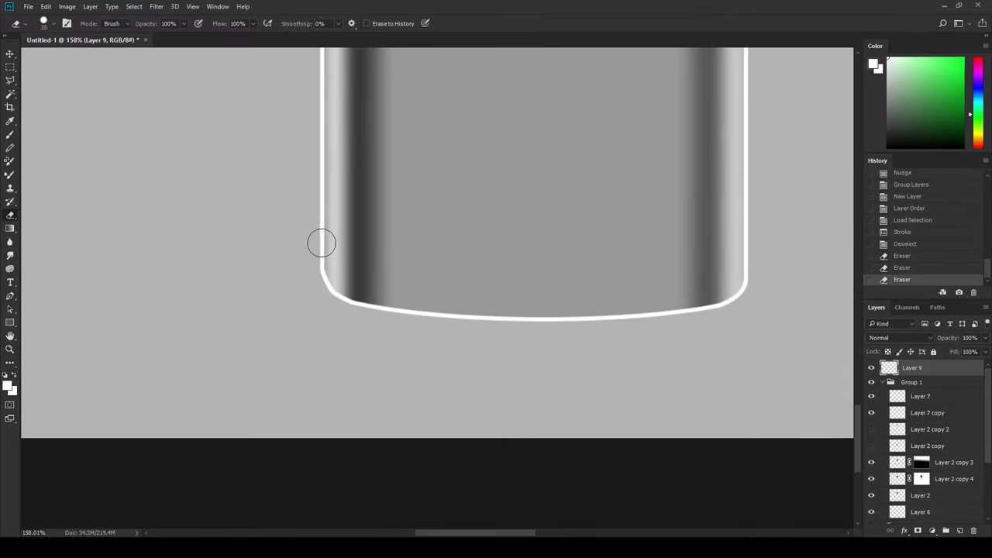
pyautogui.moveTo(321, 243); pyautogui.dragTo(321, 226)
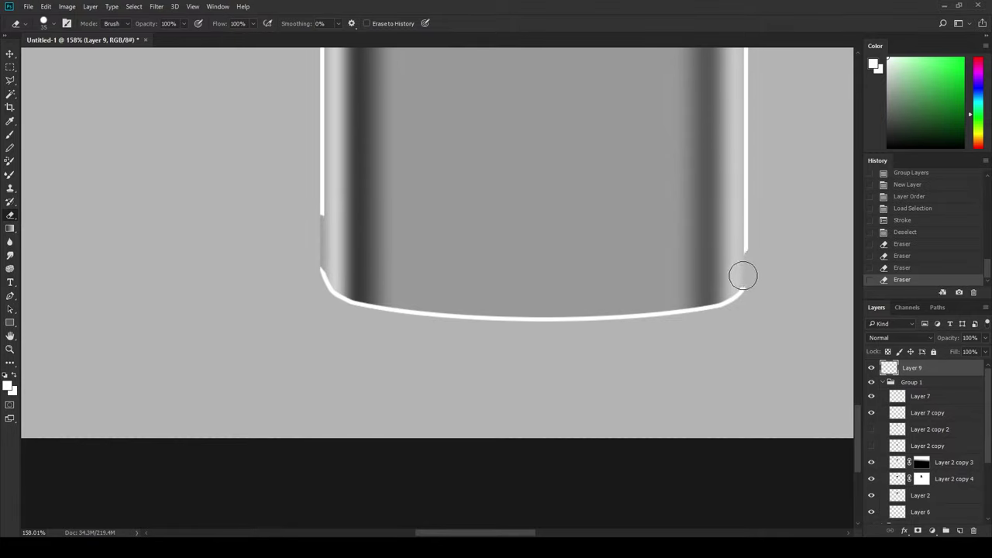
pyautogui.moveTo(749, 262)
pyautogui.mouseDown()
pyautogui.moveTo(746, 277)
pyautogui.moveTo(744, 245)
pyautogui.moveTo(634, 352)
pyautogui.moveTo(671, 295)
pyautogui.mouseUp()
pyautogui.press('z')
pyautogui.press('e')
pyautogui.press('m')
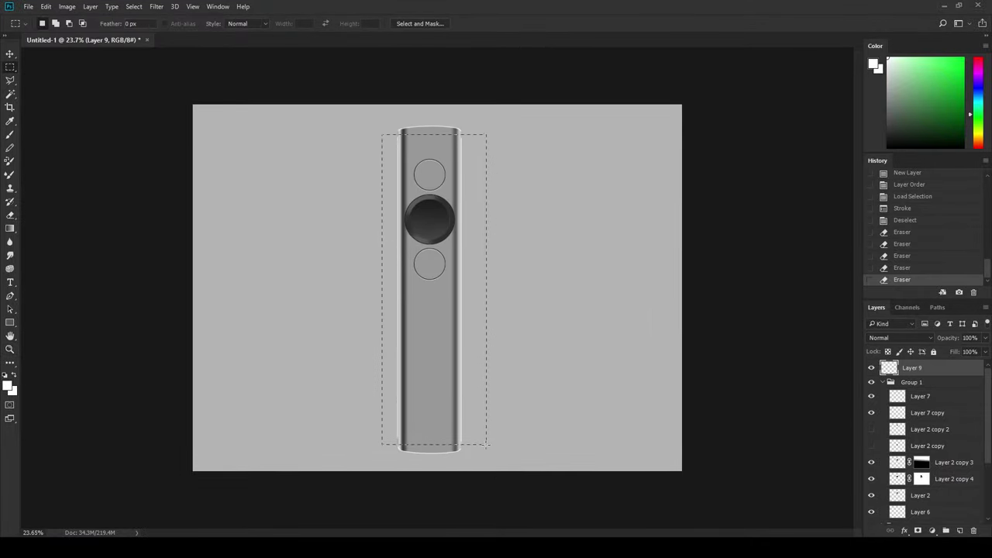
# Delete the outline inside a boxed area and add a layer mask to Layer 9
pyautogui.moveTo(459, 163); pyautogui.dragTo(487, 447)
pyautogui.press('Delete')
pyautogui.hotkey('ctrl', 'd')
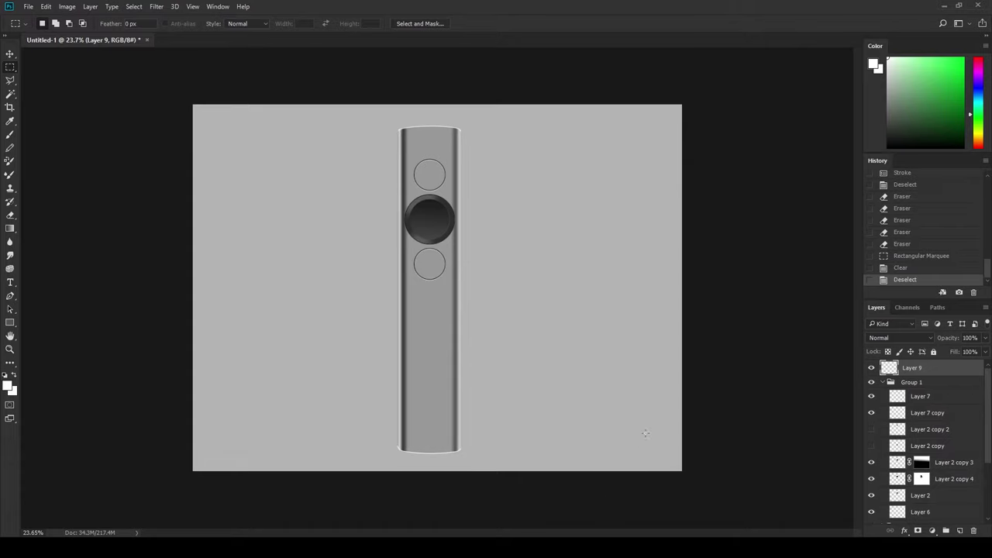
pyautogui.click(917, 532)
pyautogui.press('b')
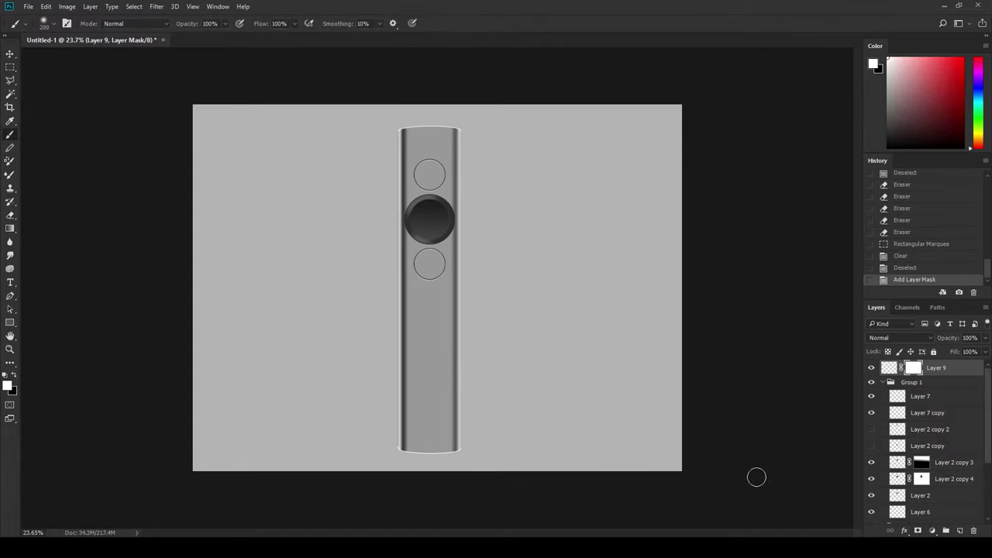
pyautogui.press('x')
# Paint black on the mask along the right edge, then marquee the remote's bottom end
pyautogui.moveTo(465, 115); pyautogui.dragTo(472, 447)
pyautogui.hotkey('ctrl', 'z')
pyautogui.press('[')
pyautogui.press('[')
pyautogui.press('[')
pyautogui.moveTo(469, 237); pyautogui.dragTo(466, 489)
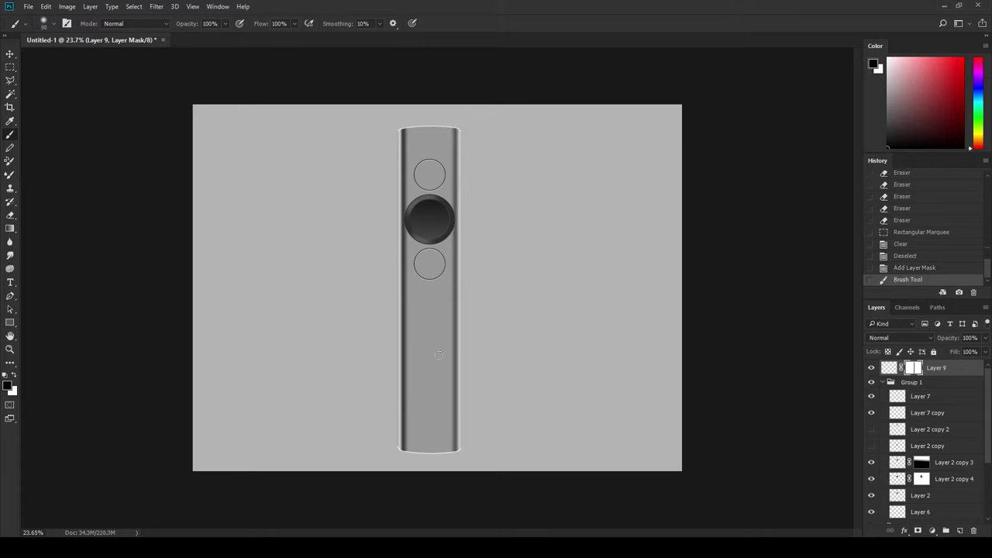
pyautogui.hotkey('ctrl', '0')
pyautogui.press('m')
pyautogui.moveTo(398, 200)
pyautogui.mouseDown()
pyautogui.moveTo(399, 449)
pyautogui.moveTo(512, 504)
pyautogui.mouseUp()
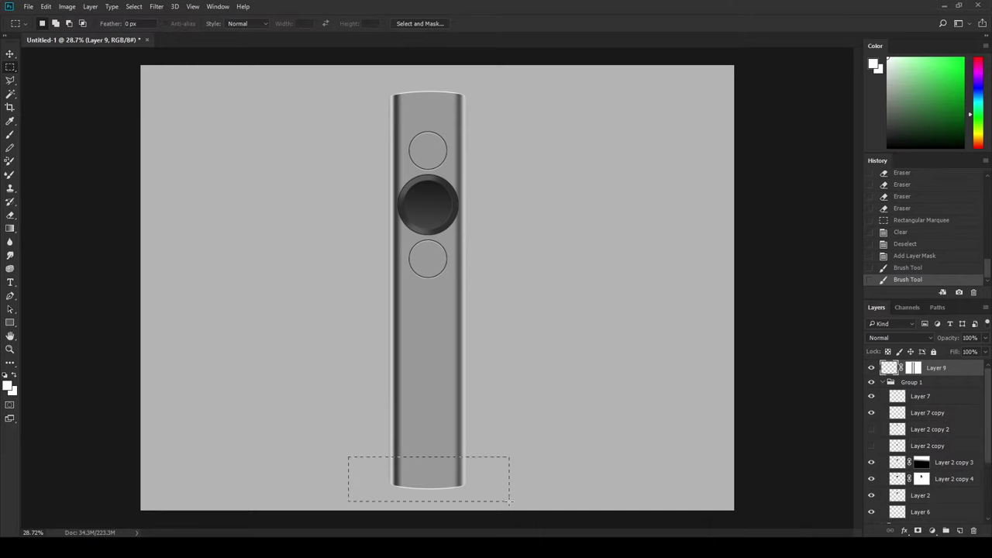
# Copy the bottom outline to Layer 10, invert it to a dark line, then target Layer 9's mask
pyautogui.hotkey('ctrl', 'j')
pyautogui.hotkey('ctrl', 'i')
pyautogui.press('z')
pyautogui.moveTo(437, 490); pyautogui.dragTo(586, 429)
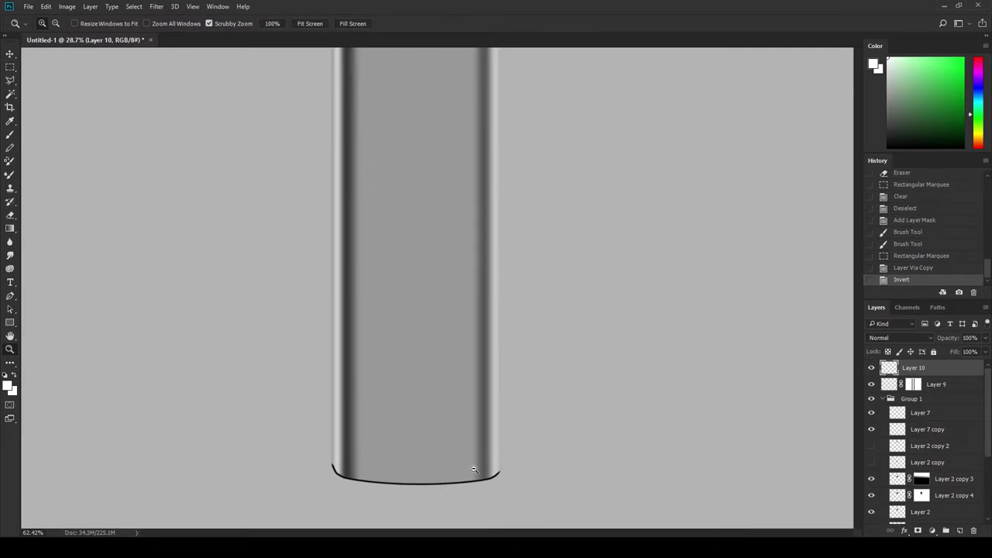
pyautogui.click(916, 386)
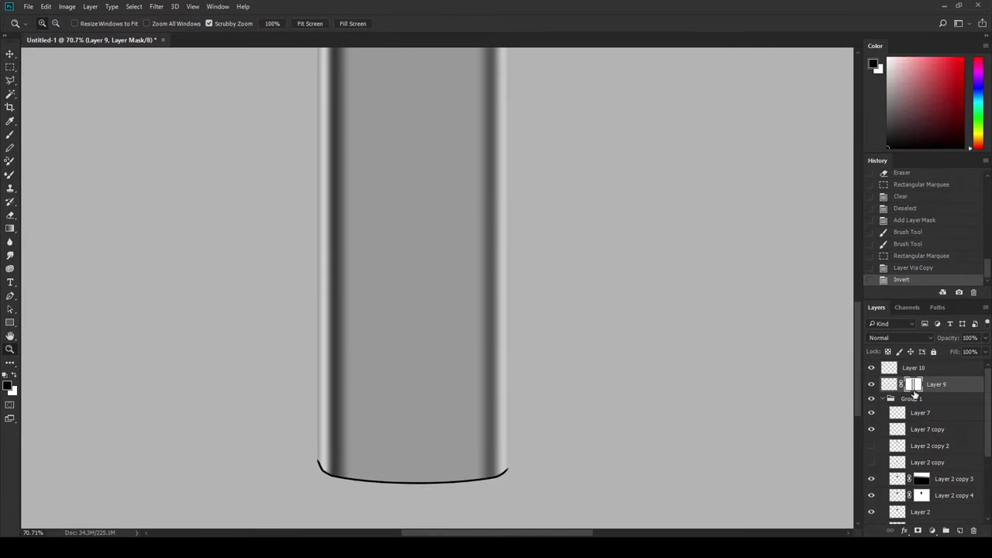